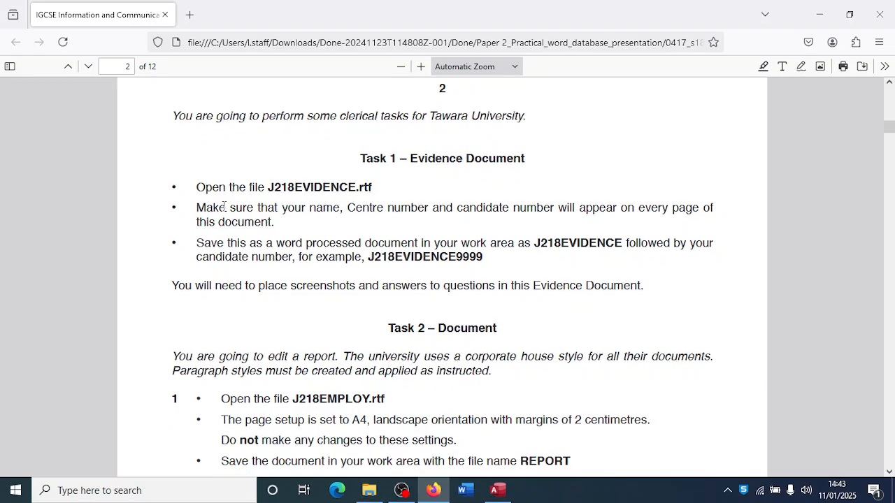
- Open J218EVIDENCE from the May June 2018 folder, checking the exam paper before viewing it in Word
{"action": "left_click", "coordinate": [369, 490]}
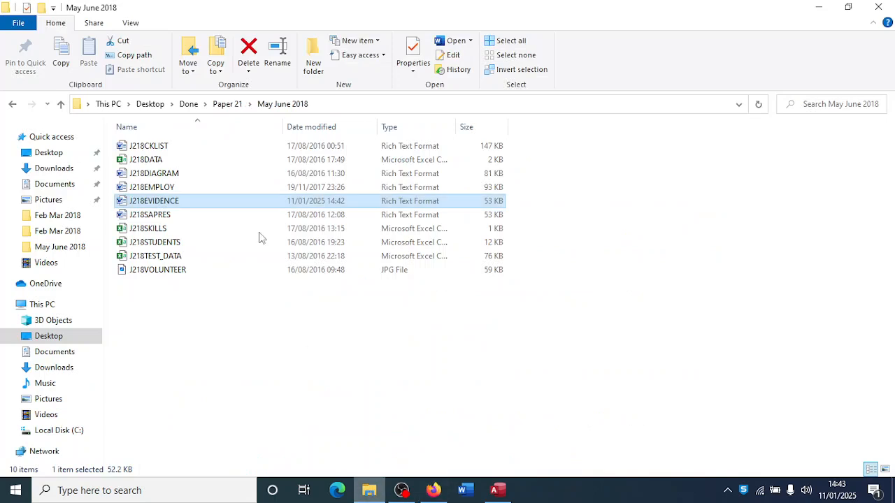
{"action": "double_click", "coordinate": [160, 201]}
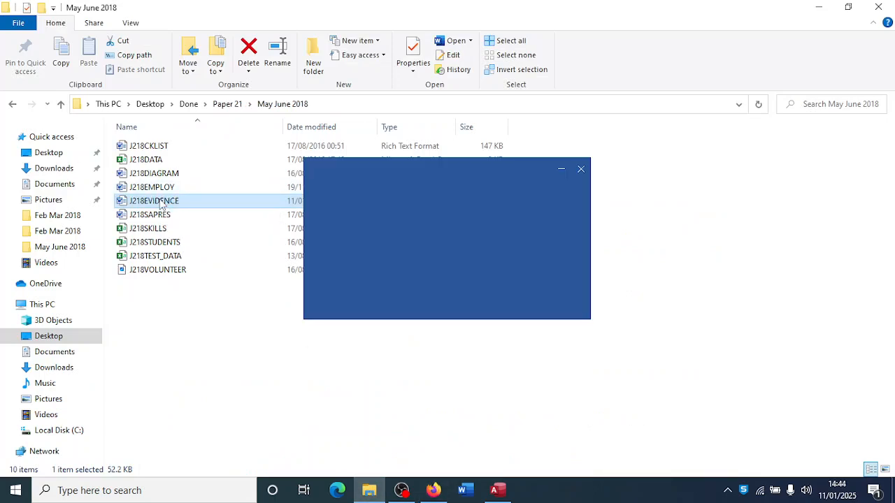
{"action": "left_click", "coordinate": [433, 490]}
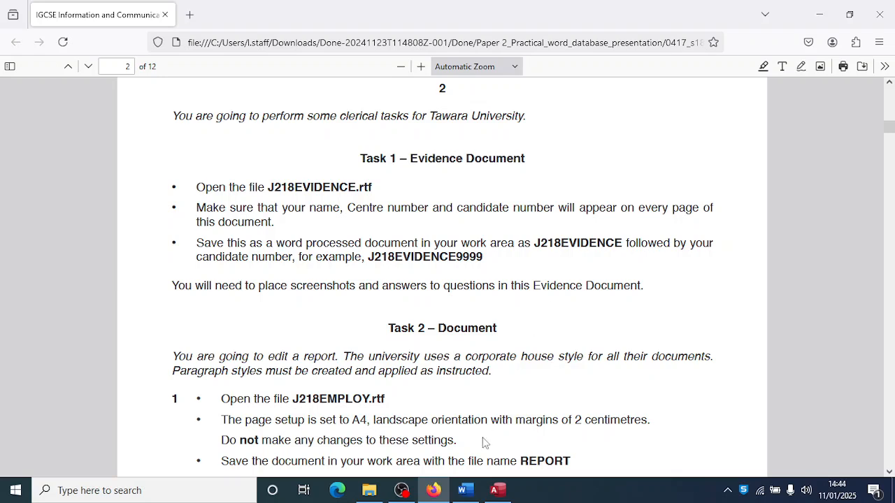
{"action": "left_click", "coordinate": [465, 490]}
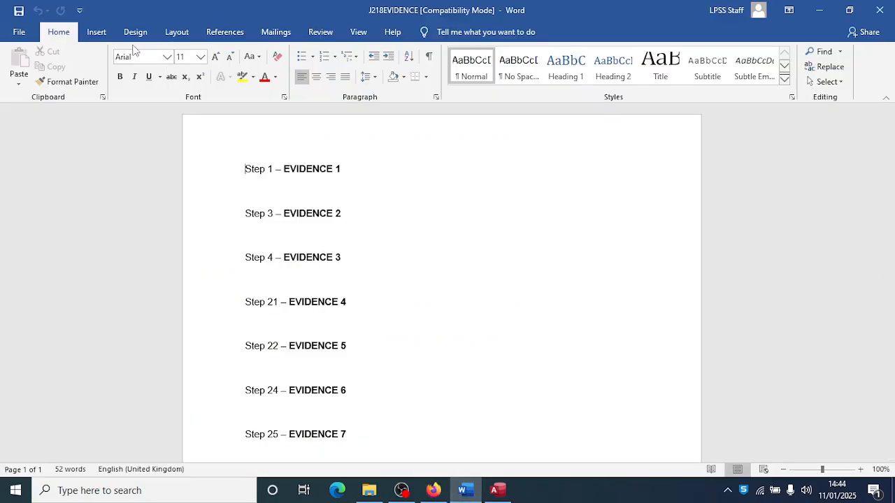
- Insert a Blank header with the candidate's name, centre number and candidate number, then close it
{"action": "left_click", "coordinate": [99, 34]}
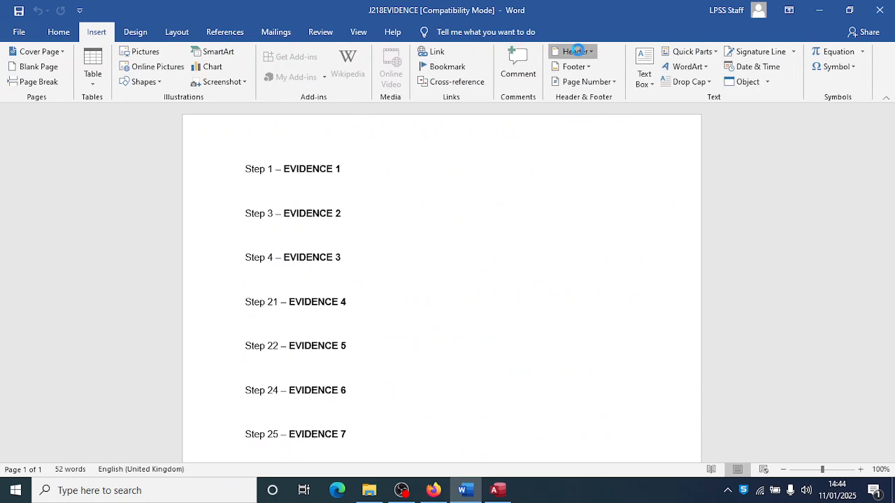
{"action": "left_click", "coordinate": [576, 51]}
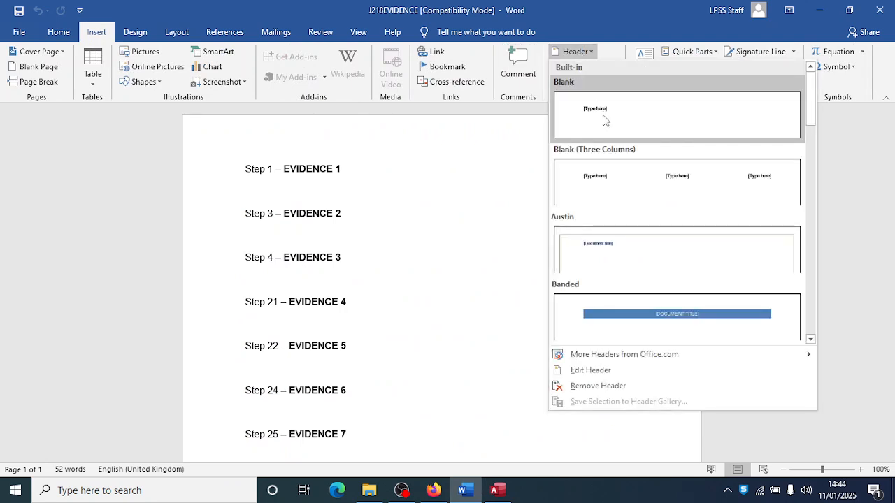
{"action": "left_click", "coordinate": [604, 121]}
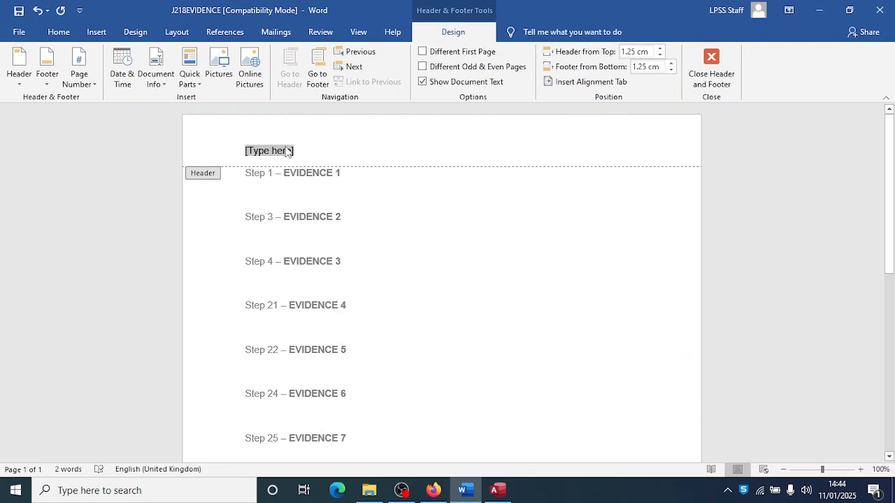
{"action": "type", "text": "Oldruntobi "}
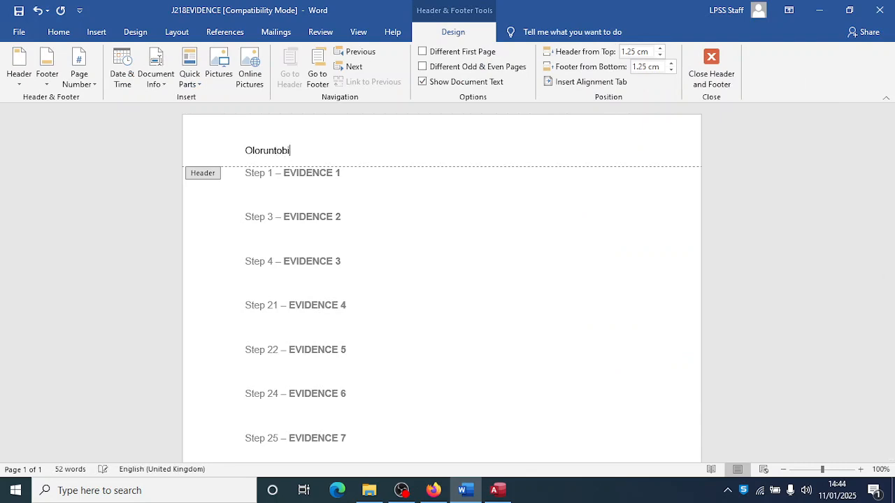
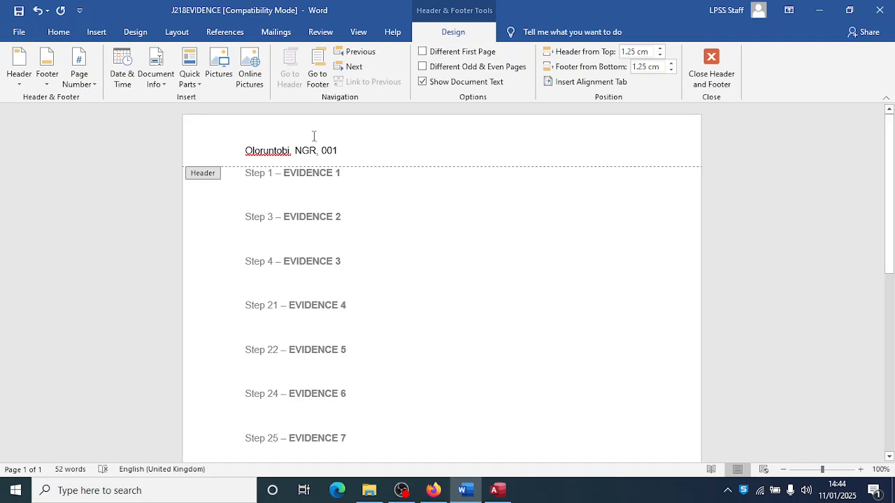
{"action": "left_click", "coordinate": [712, 74]}
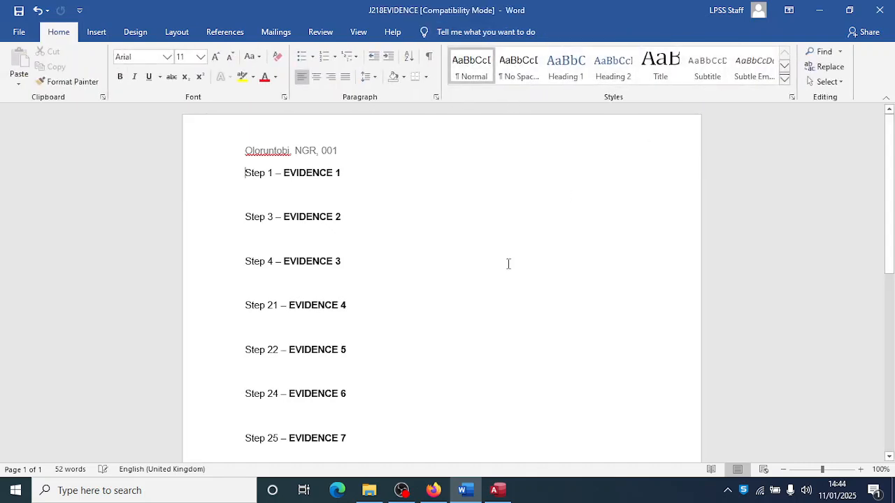
- Check the exam paper for how the evidence file should be named
{"action": "left_click", "coordinate": [369, 490]}
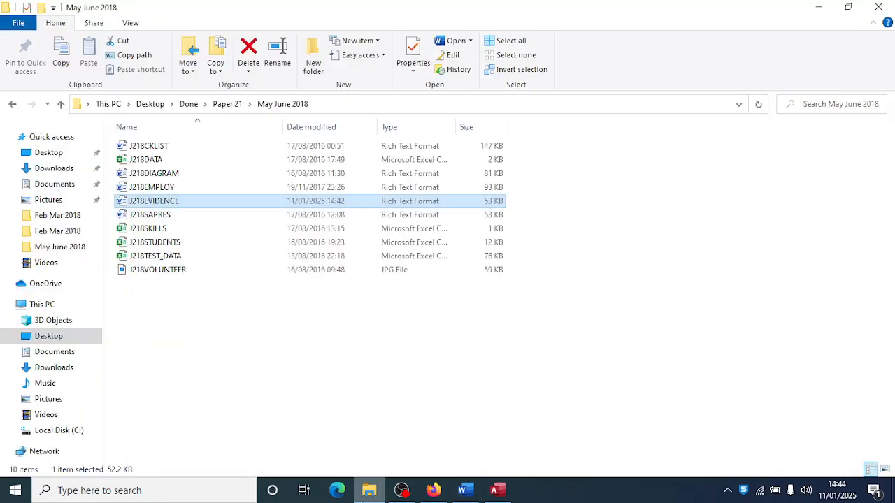
{"action": "left_click", "coordinate": [433, 491]}
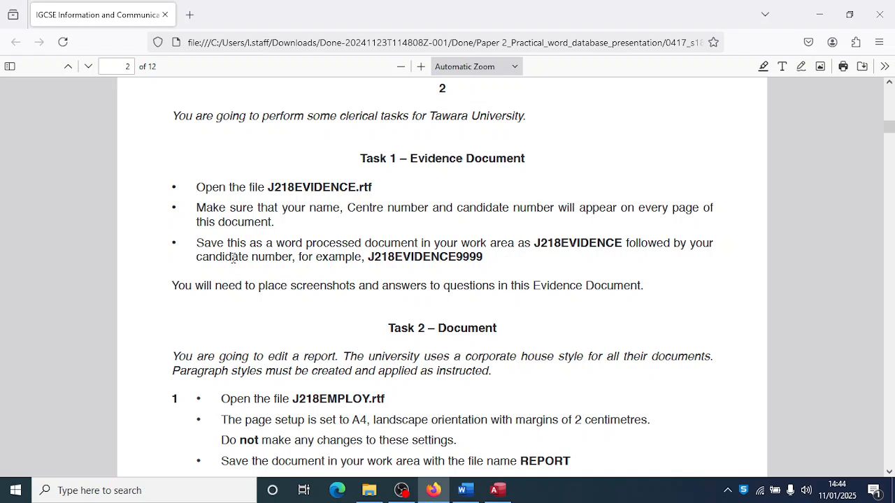
{"action": "left_click", "coordinate": [462, 490]}
- Save the evidence file as Word Document 'J218EVIDENCE001' by appending 001 to its name
{"action": "left_click", "coordinate": [19, 33]}
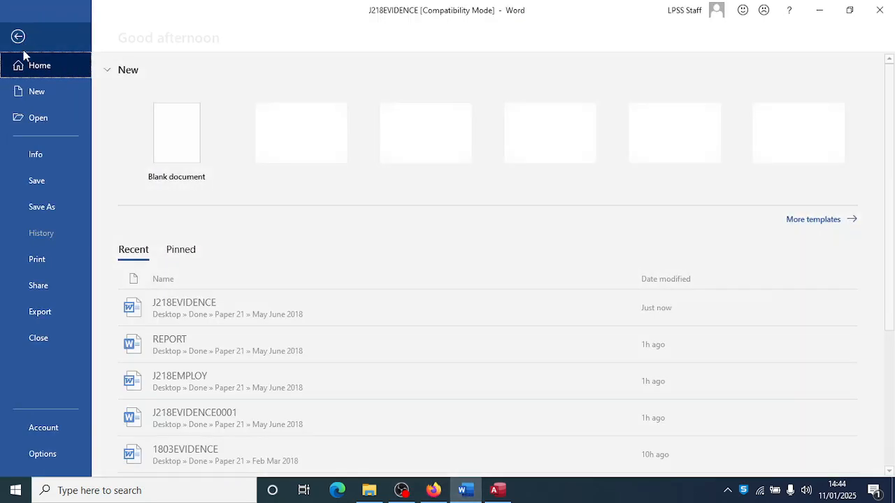
{"action": "left_click", "coordinate": [42, 206]}
{"action": "left_click", "coordinate": [174, 226]}
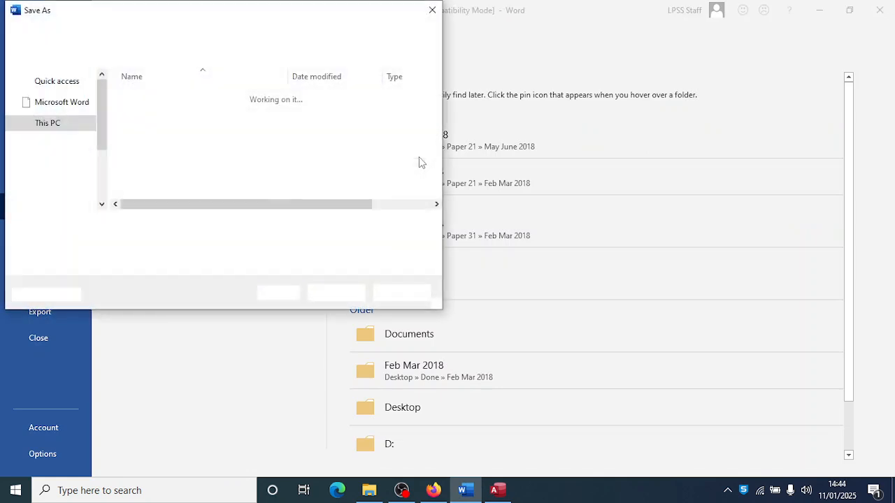
{"action": "left_click", "coordinate": [168, 225]}
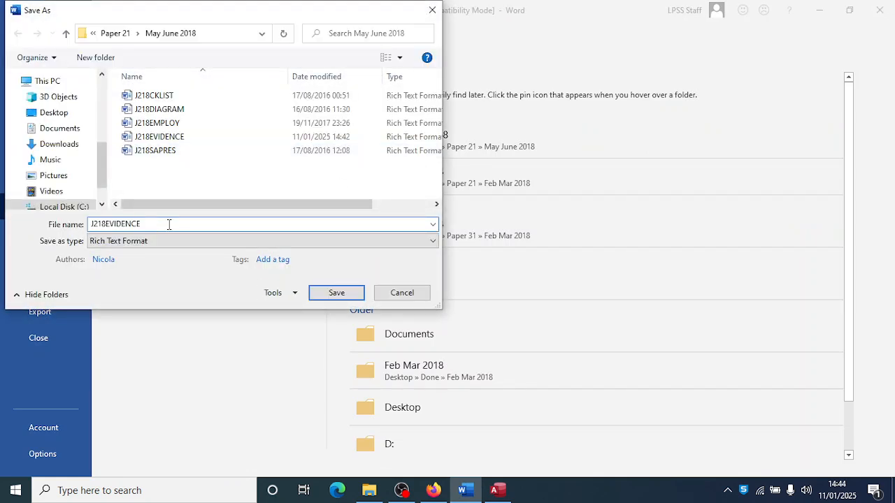
{"action": "type", "text": "001"}
{"action": "left_click", "coordinate": [158, 241]}
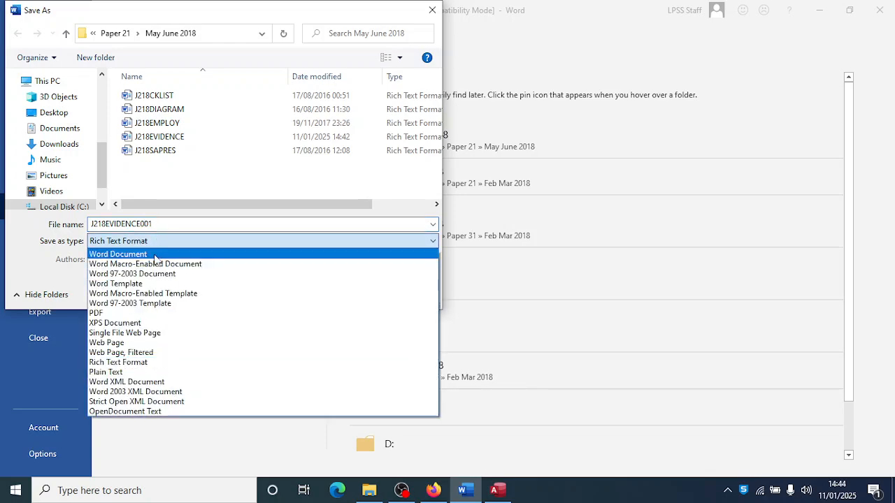
{"action": "left_click", "coordinate": [155, 252]}
{"action": "left_click", "coordinate": [329, 339]}
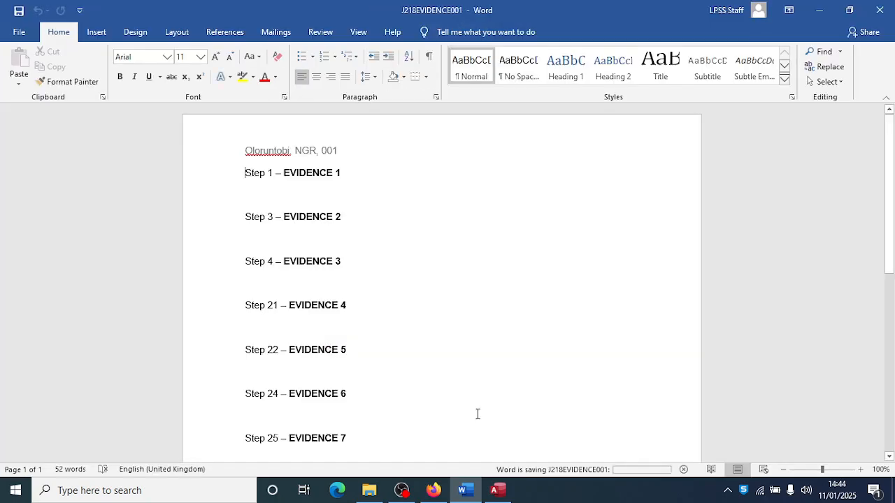
{"action": "left_click", "coordinate": [433, 490]}
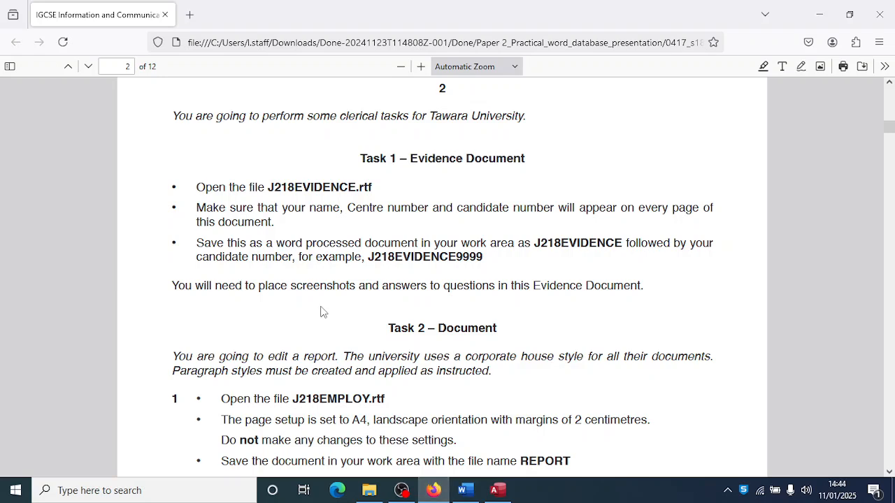
- Scroll the exam paper down to Task 2 steps 1 and 2 about opening J218EMPLOY.rtf
{"action": "scroll", "coordinate": [322, 312], "scroll_direction": "down", "scroll_amount": 3}
{"action": "scroll", "coordinate": [321, 312], "scroll_direction": "down", "scroll_amount": 1}
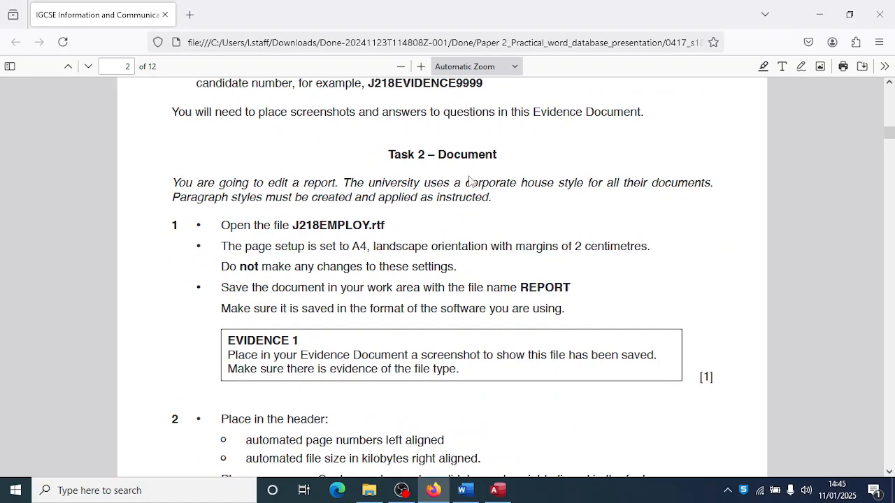
{"action": "scroll", "coordinate": [413, 262], "scroll_direction": "down", "scroll_amount": 2}
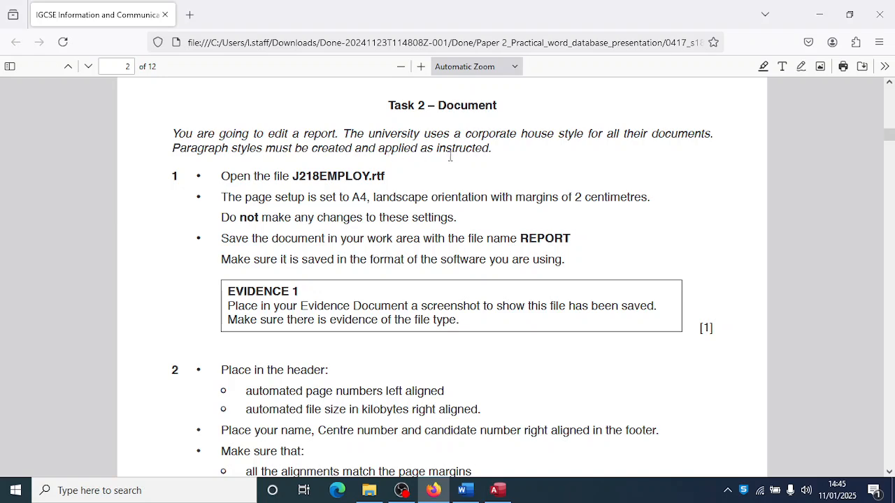
{"action": "scroll", "coordinate": [324, 280], "scroll_direction": "down", "scroll_amount": 1}
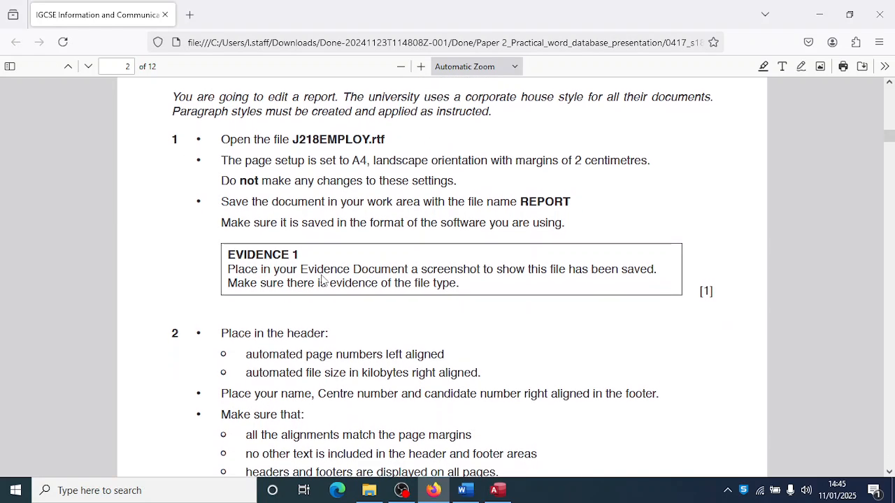
- Open J218EMPLOY from the May June 2018 folder and go back to the exam paper
{"action": "left_click", "coordinate": [369, 490]}
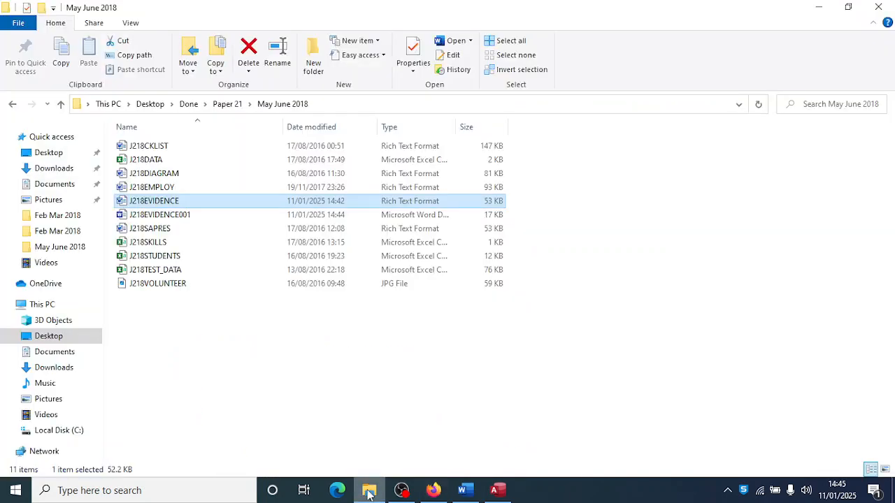
{"action": "left_click", "coordinate": [168, 189]}
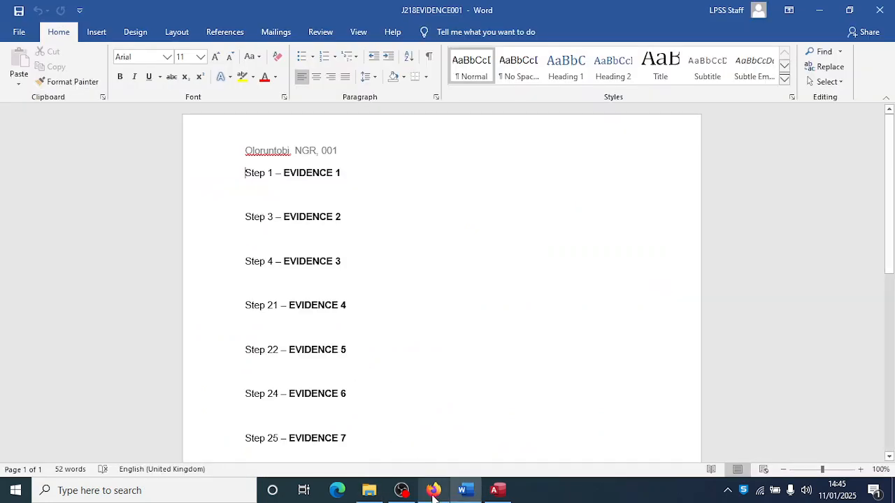
{"action": "left_click", "coordinate": [432, 493]}
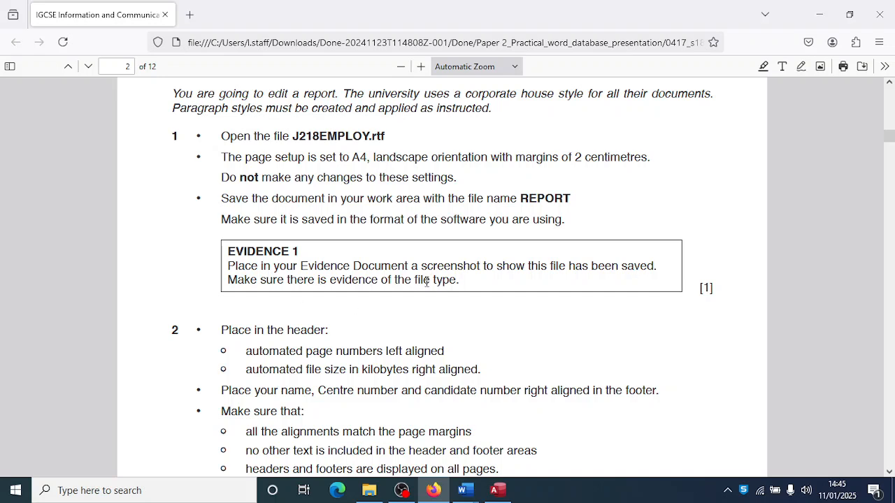
- Highlight 'file type.' in the EVIDENCE 1 box, then bring up the J218EMPLOY document
{"action": "left_click", "coordinate": [762, 66]}
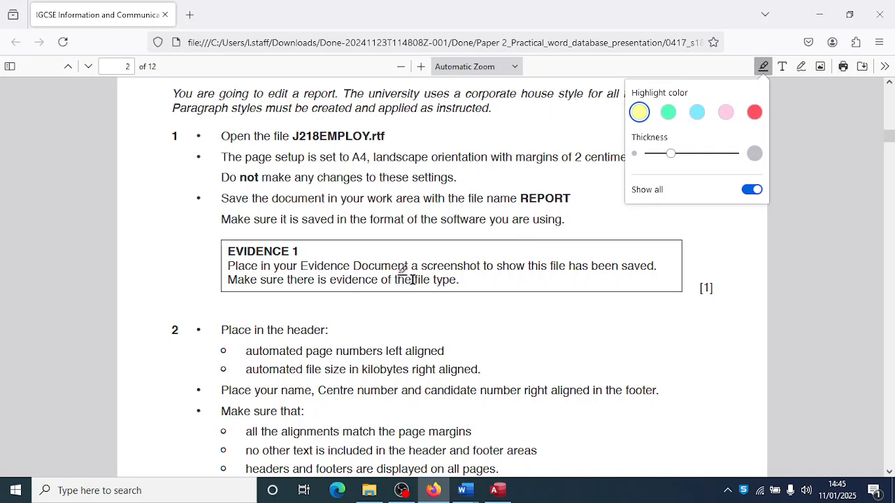
{"action": "left_click_drag", "start_coordinate": [413, 279], "coordinate": [462, 281]}
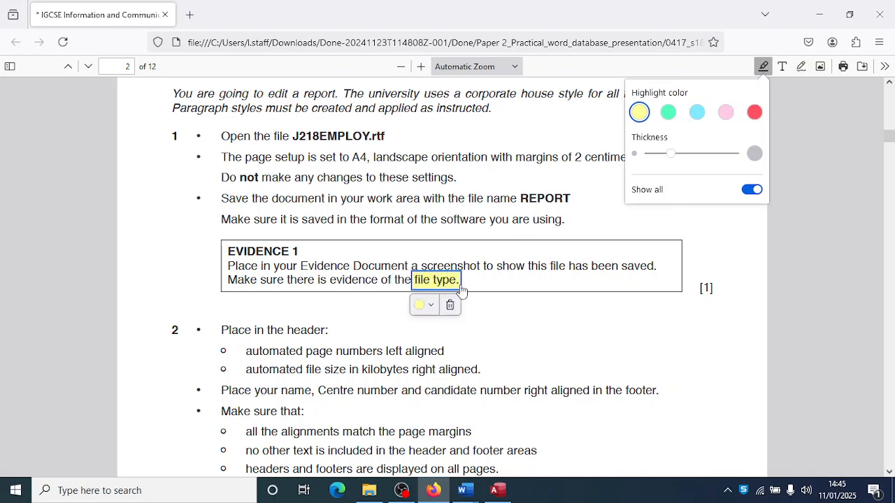
{"action": "mouse_move", "coordinate": [463, 493]}
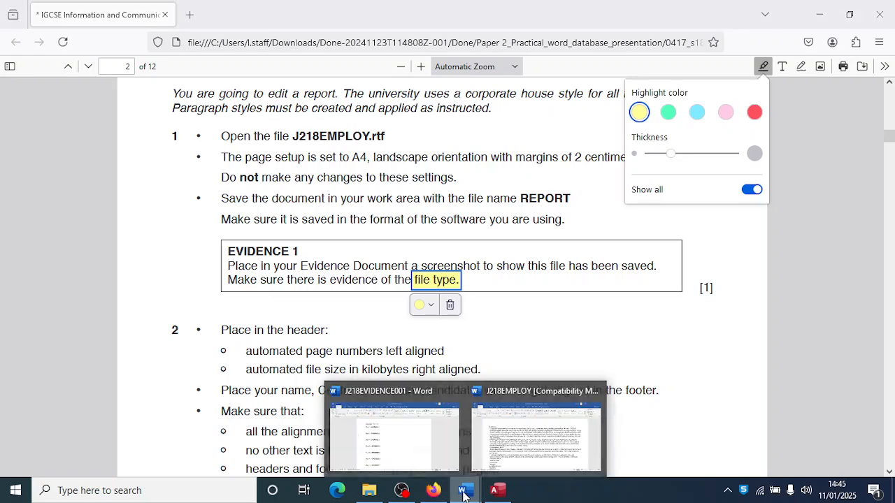
{"action": "left_click", "coordinate": [519, 424]}
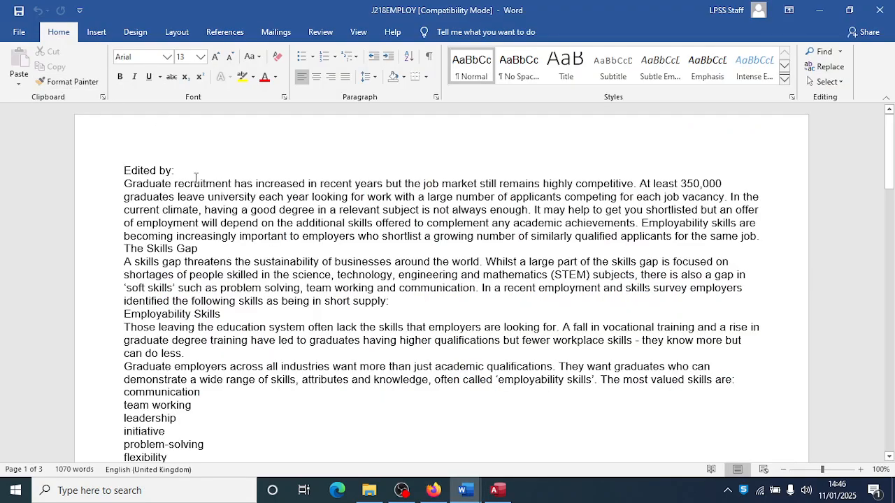
- Confirm the page stays A4 with unchanged orientation and margins via the Layout options
{"action": "left_click", "coordinate": [20, 33]}
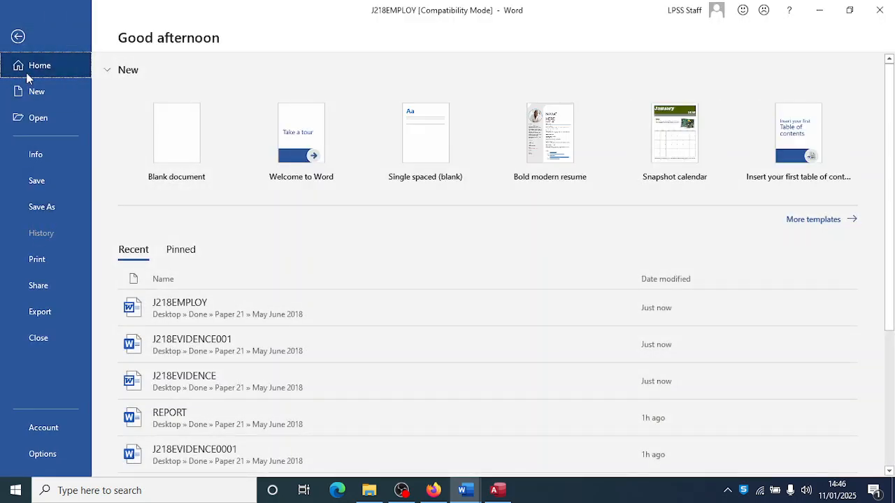
{"action": "left_click", "coordinate": [18, 36]}
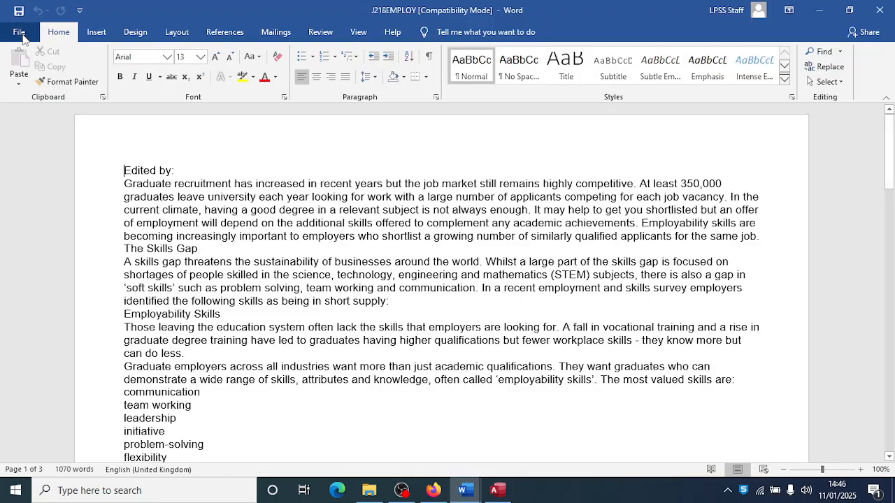
{"action": "left_click", "coordinate": [176, 32]}
{"action": "left_click", "coordinate": [97, 77]}
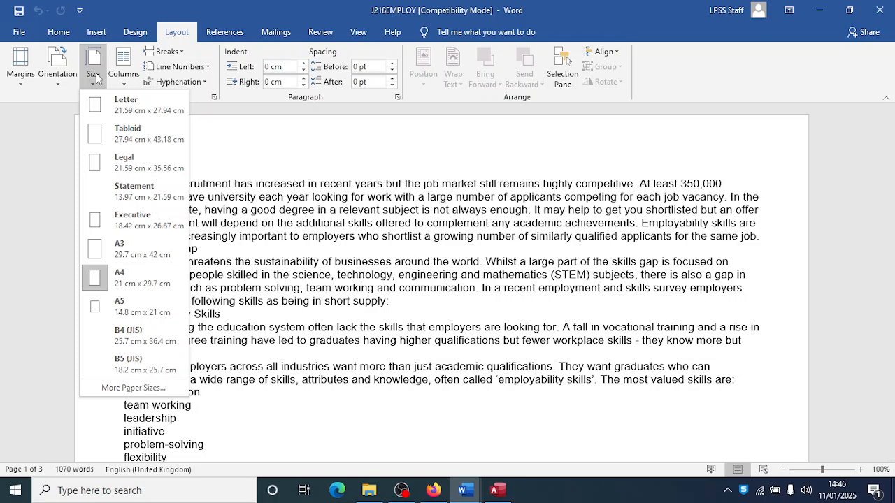
{"action": "left_click", "coordinate": [59, 77]}
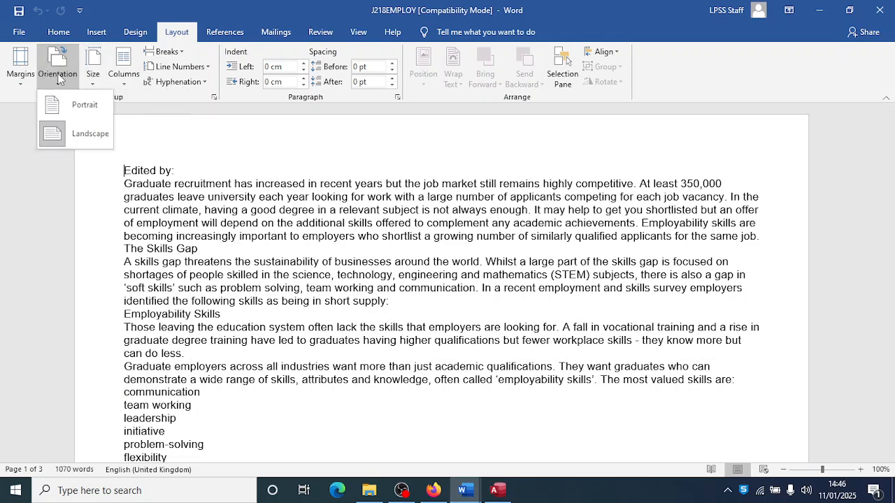
{"action": "left_click", "coordinate": [21, 83]}
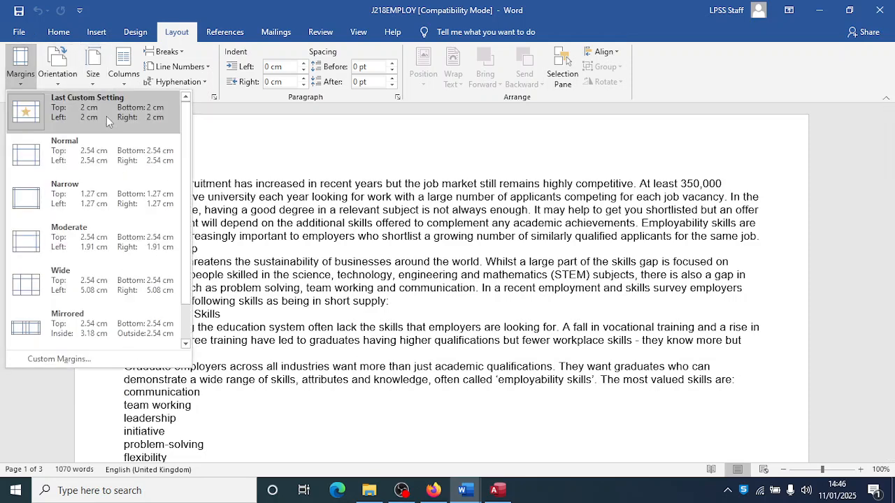
{"action": "left_click", "coordinate": [19, 33]}
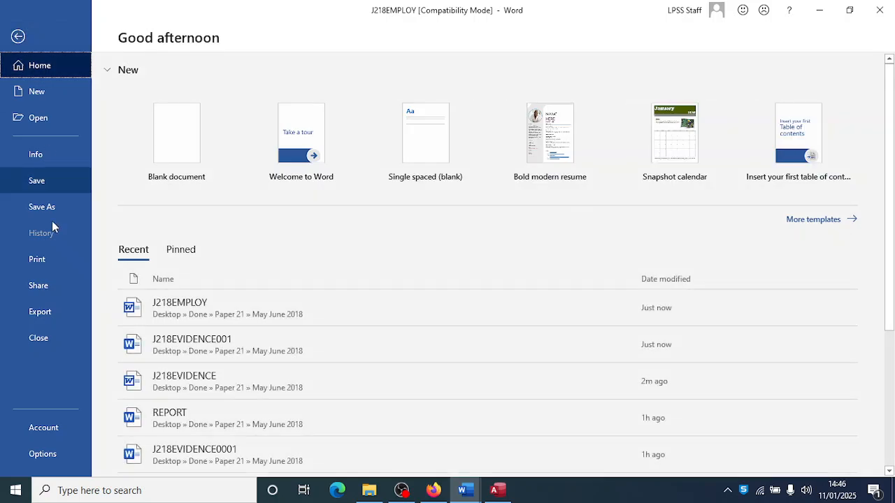
- Save J218EMPLOY as a Word Document named 'REPORT' in the May June 2018 folder
{"action": "left_click", "coordinate": [39, 207]}
{"action": "left_click", "coordinate": [226, 221]}
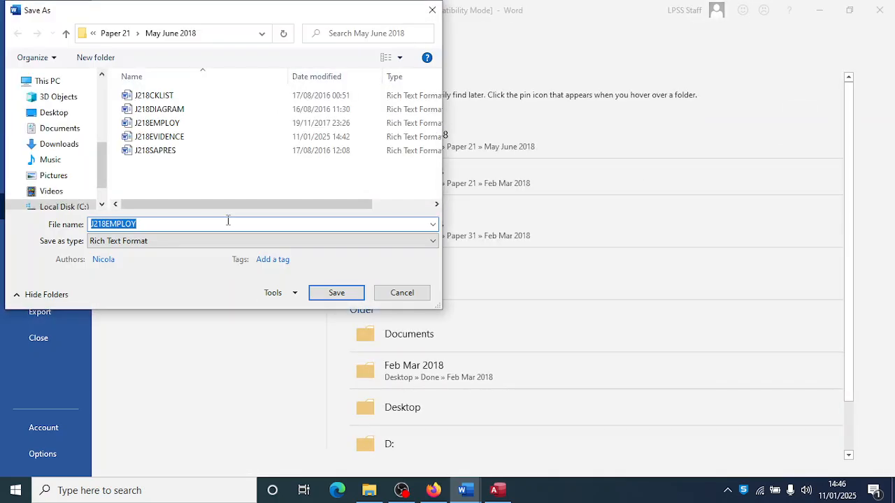
{"action": "type", "text": "REPORT"}
{"action": "left_click", "coordinate": [249, 241]}
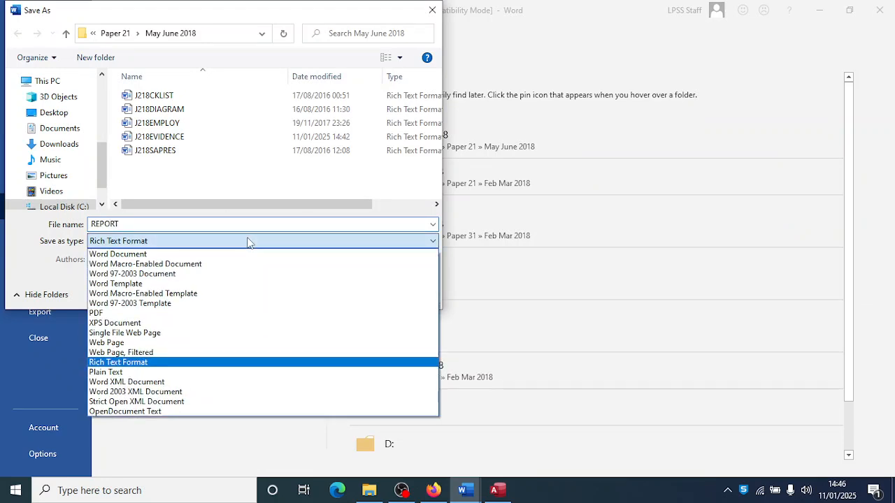
{"action": "left_click", "coordinate": [164, 255]}
{"action": "left_click", "coordinate": [337, 339]}
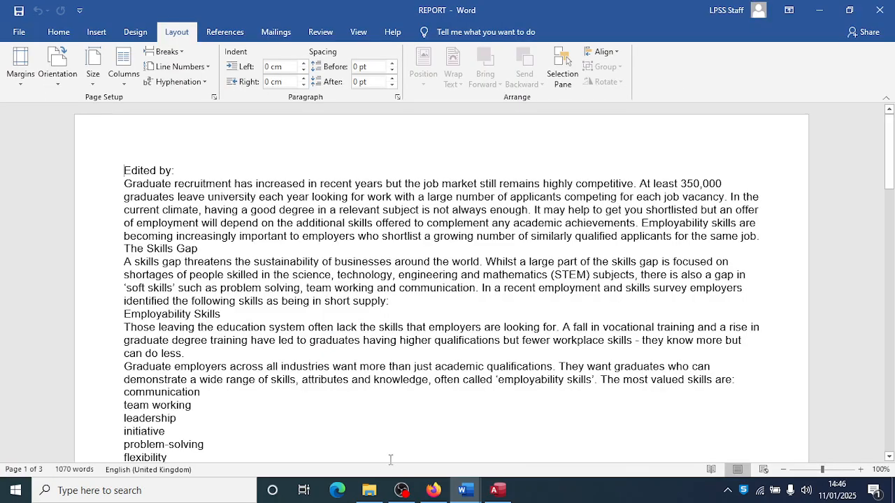
{"action": "left_click", "coordinate": [369, 490]}
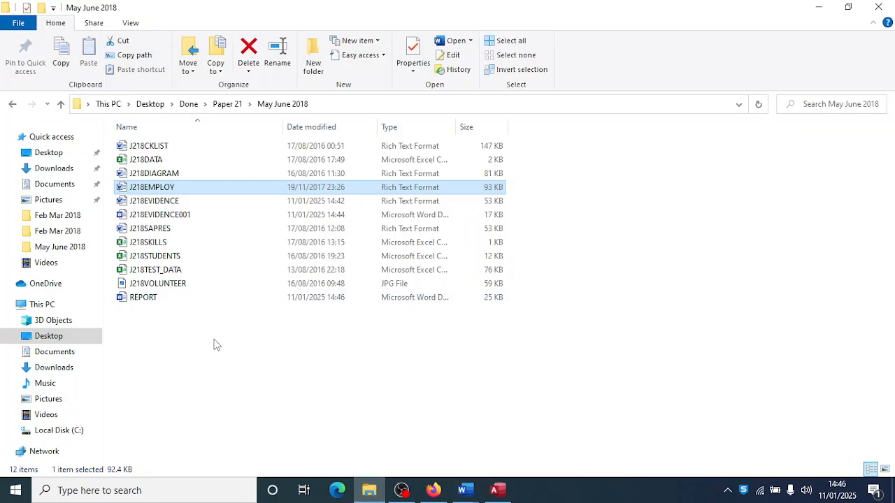
- Widen the Type column, snip the REPORT row, and paste it under Step 1 in J218EVIDENCE001
{"action": "left_click_drag", "start_coordinate": [463, 127], "coordinate": [493, 127]}
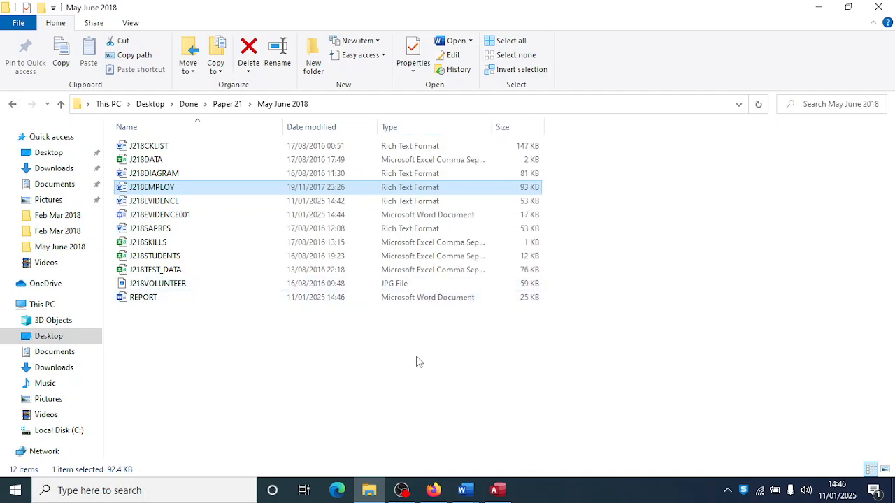
{"action": "key", "text": "super+shift+s"}
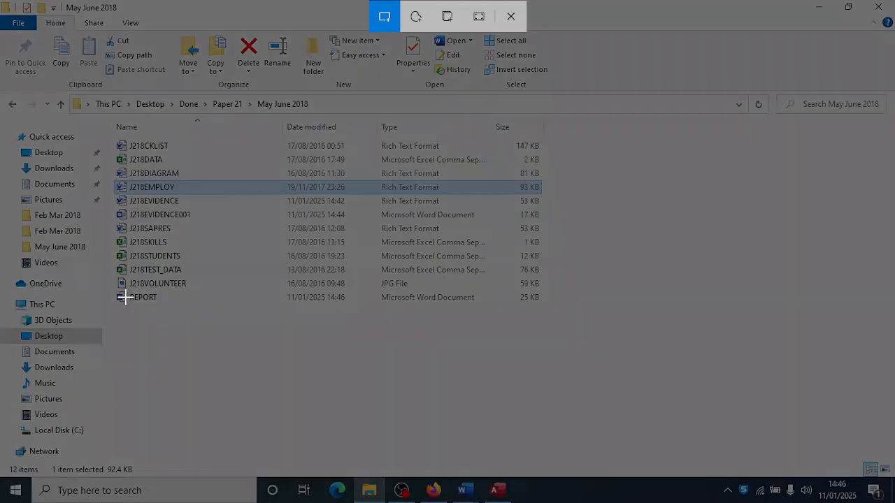
{"action": "left_click_drag", "start_coordinate": [110, 288], "coordinate": [552, 307]}
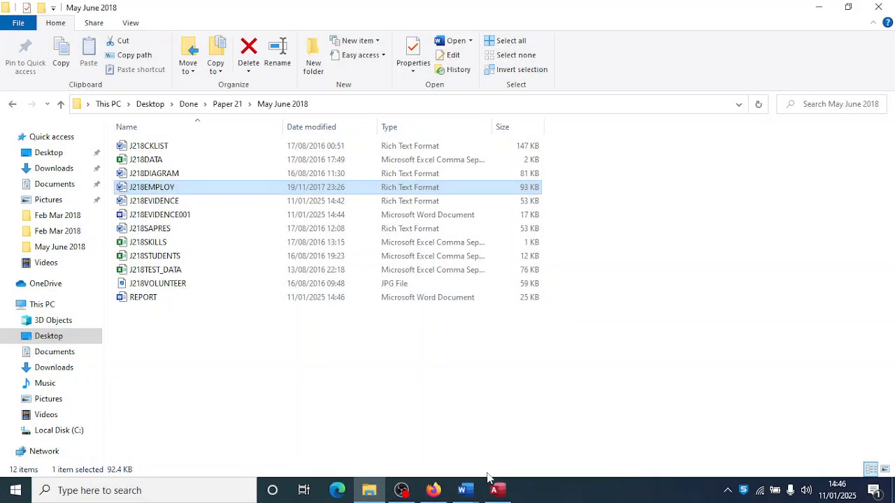
{"action": "left_click", "coordinate": [440, 434]}
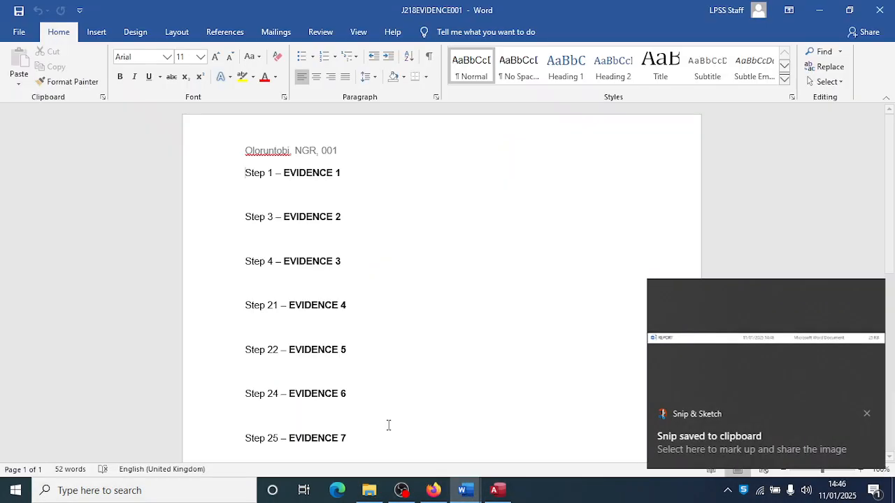
{"action": "left_click", "coordinate": [275, 197]}
{"action": "key", "text": "ctrl+v"}
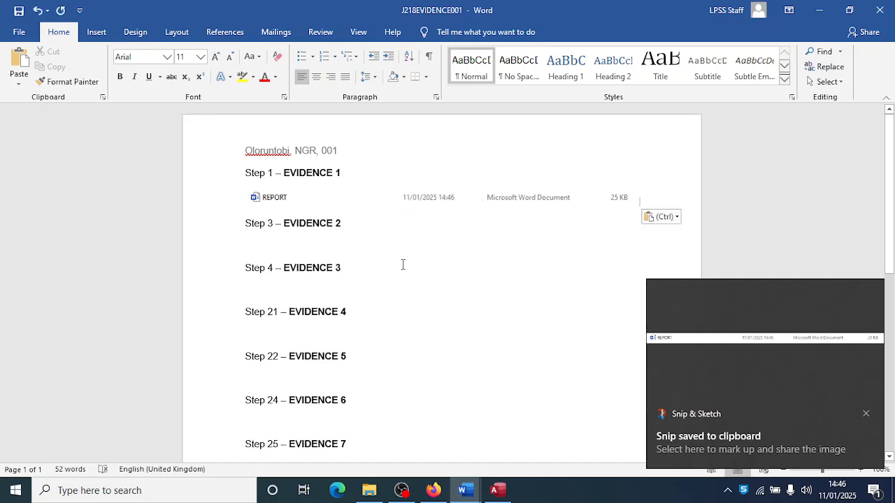
- Scroll the exam paper down to the Task 2 header and footer instructions
{"action": "left_click", "coordinate": [434, 490]}
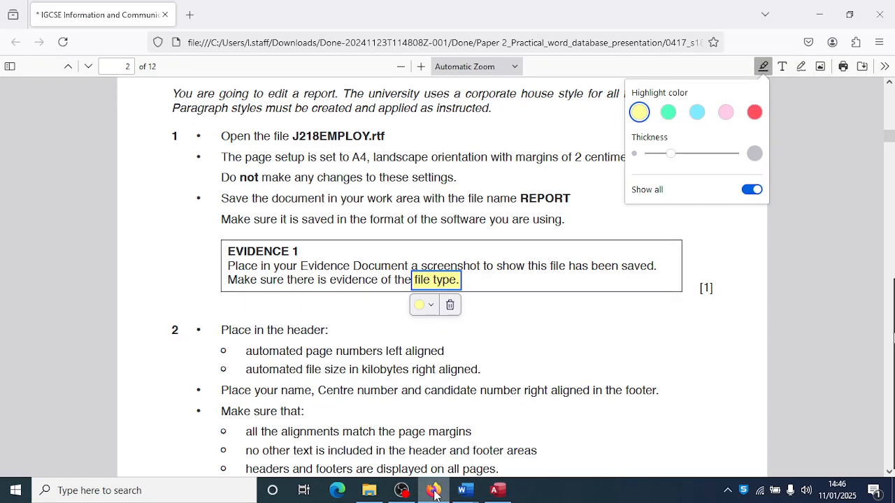
{"action": "scroll", "coordinate": [369, 398], "scroll_direction": "down", "scroll_amount": 5}
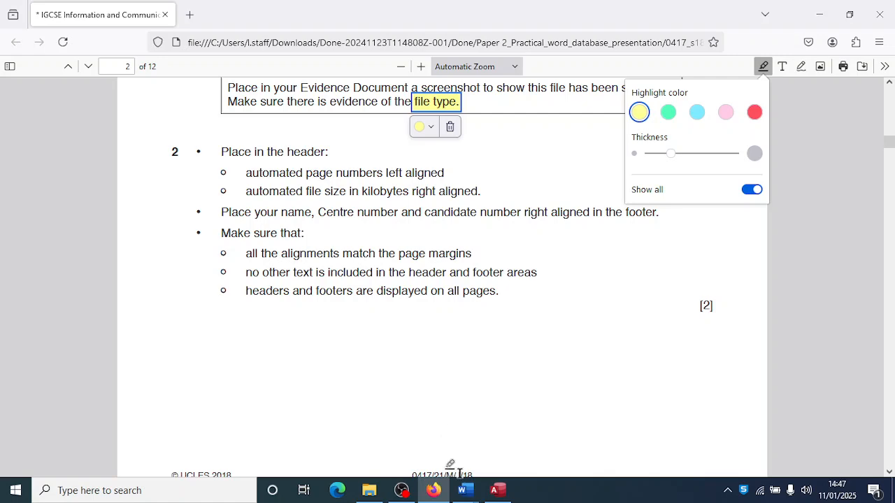
- Return to REPORT and insert a Blank (Three Columns) header
{"action": "mouse_move", "coordinate": [464, 499]}
{"action": "left_click", "coordinate": [514, 441]}
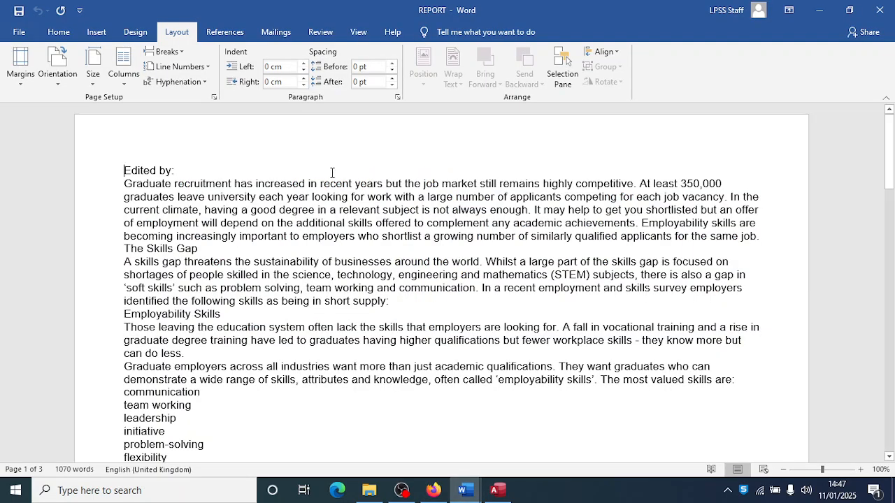
{"action": "left_click", "coordinate": [96, 35]}
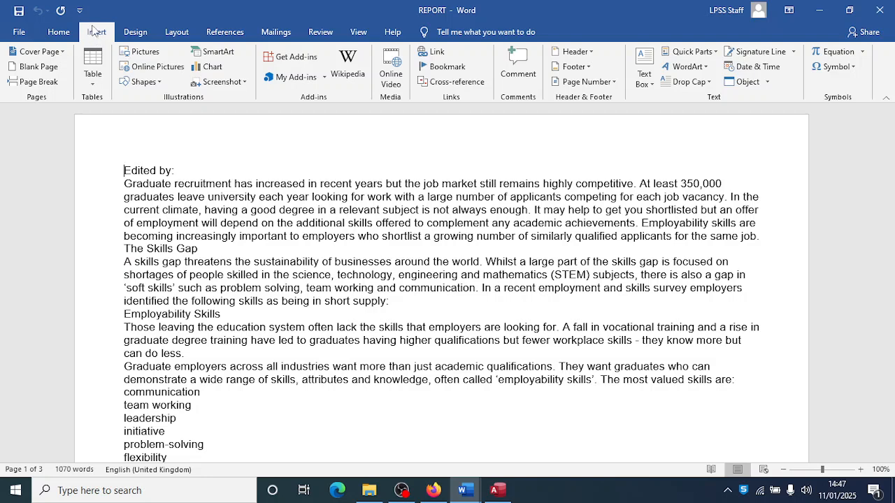
{"action": "left_click", "coordinate": [592, 52]}
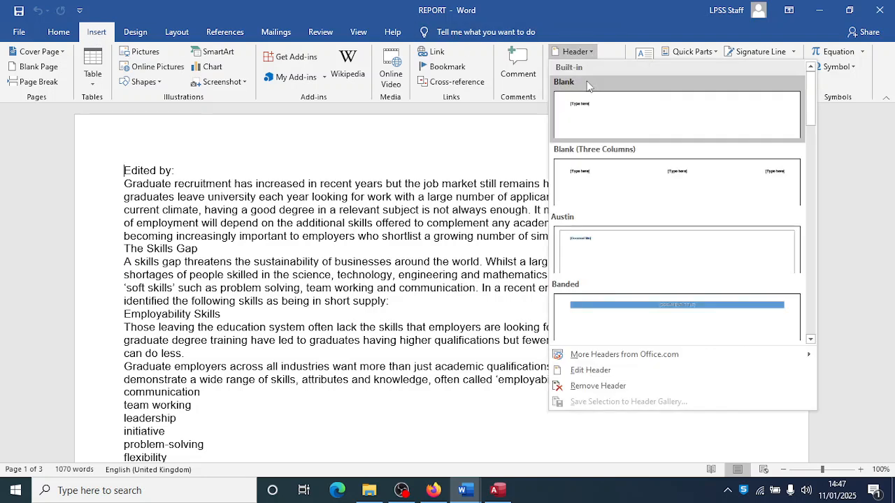
{"action": "left_click", "coordinate": [605, 174]}
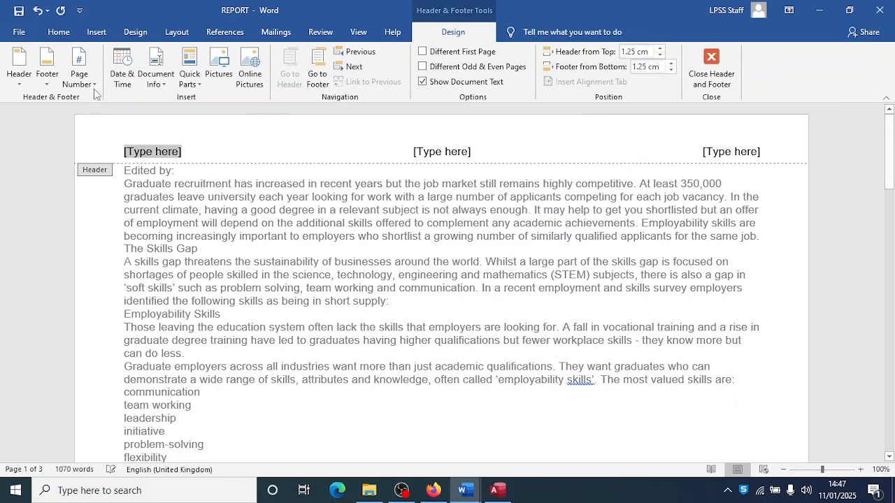
- Put a Plain Number 1 page number at the top left of the header
{"action": "left_click", "coordinate": [80, 78]}
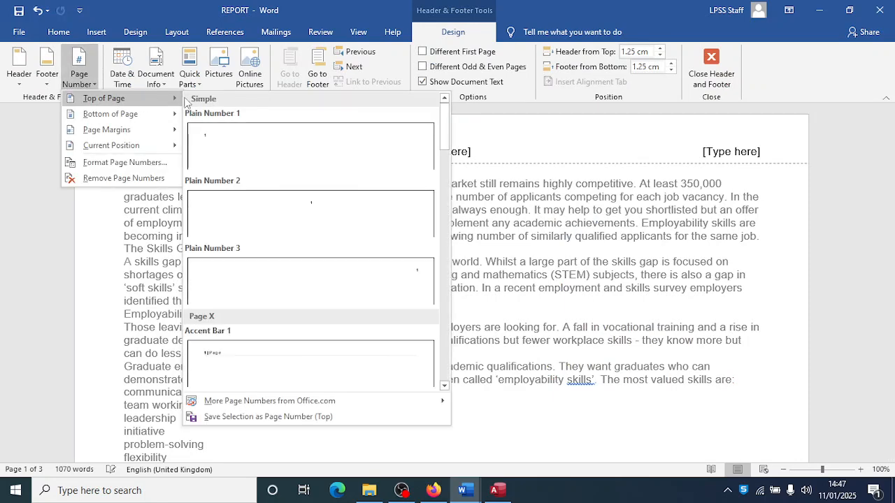
{"action": "left_click", "coordinate": [214, 138]}
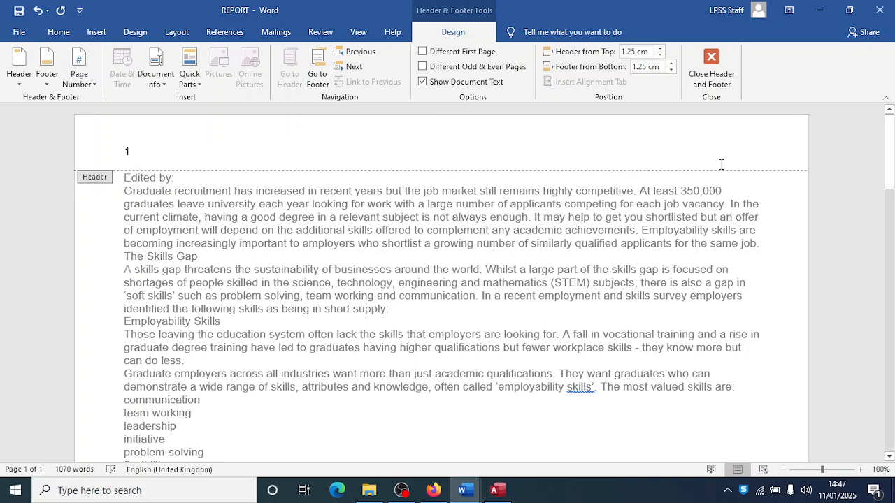
{"action": "left_click", "coordinate": [754, 155]}
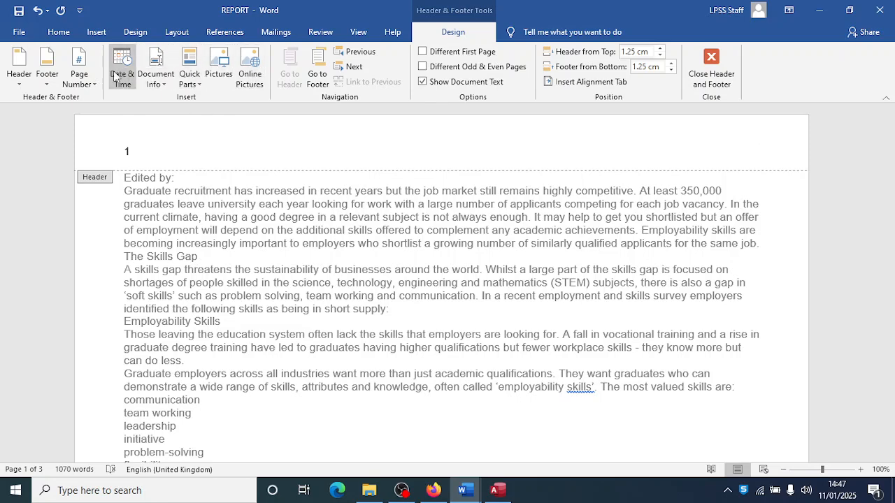
- Insert a FileSize field in kilobytes, showing 25, at the header's right
{"action": "left_click", "coordinate": [160, 86]}
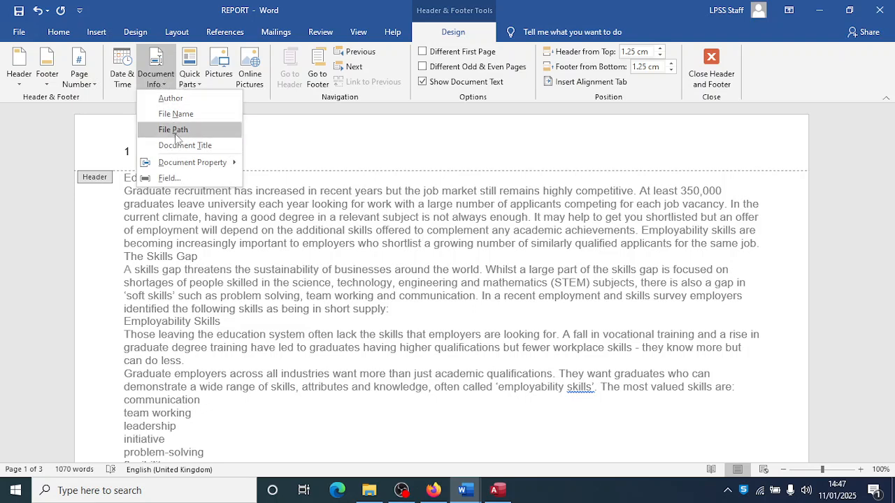
{"action": "mouse_move", "coordinate": [186, 162]}
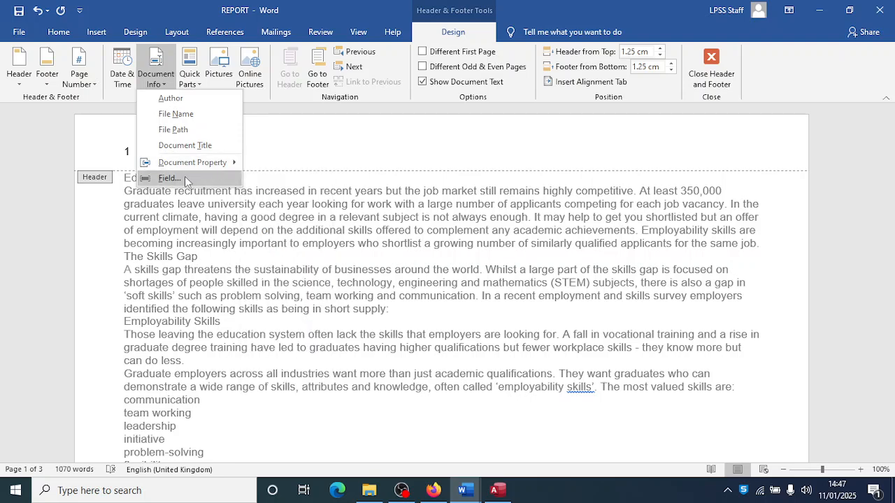
{"action": "left_click", "coordinate": [171, 178]}
{"action": "left_click_drag", "start_coordinate": [330, 183], "coordinate": [329, 218]}
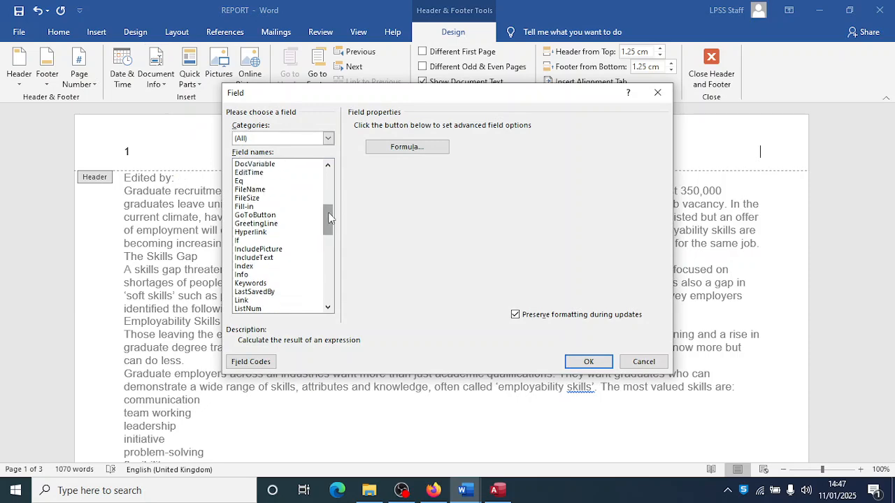
{"action": "left_click", "coordinate": [253, 198]}
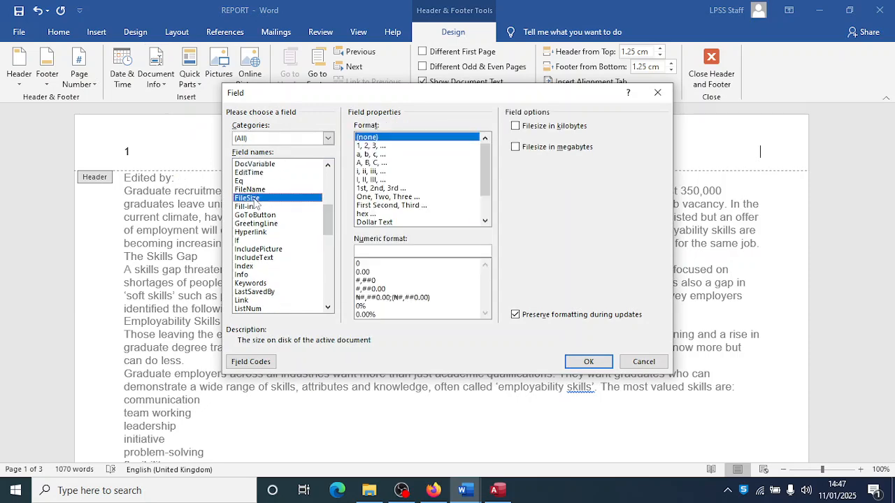
{"action": "key", "text": "alt+Tab"}
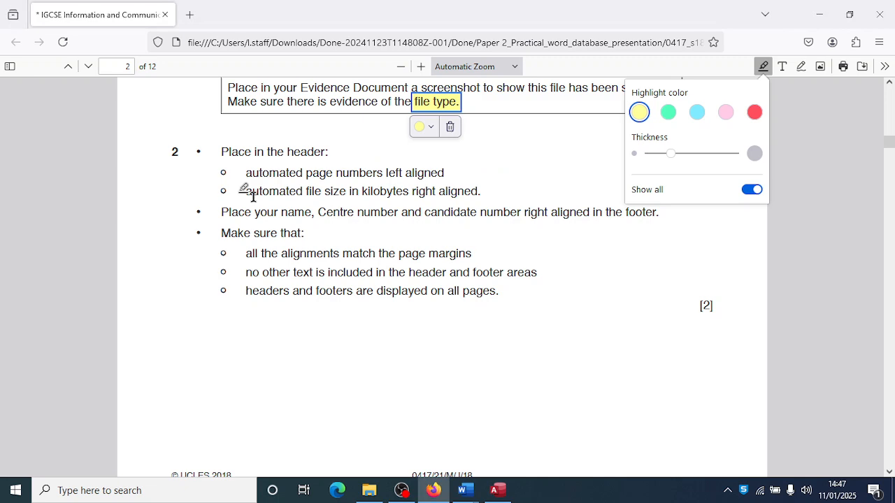
{"action": "key", "text": "alt+Tab"}
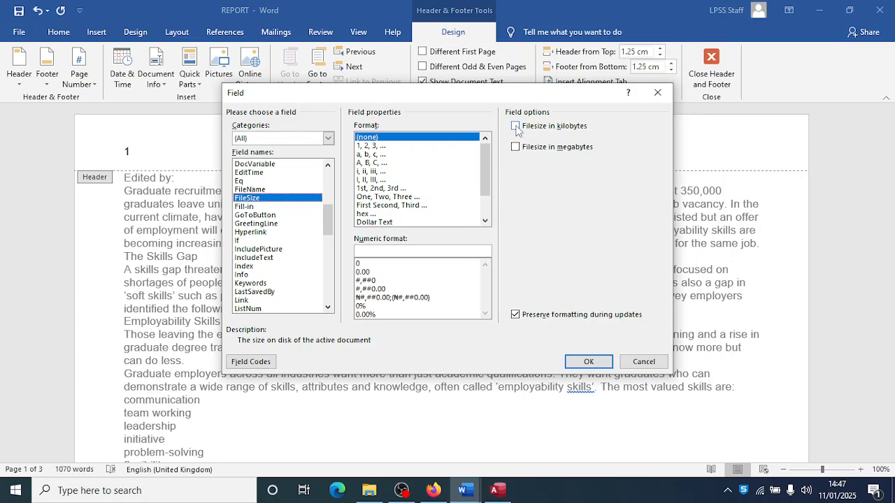
{"action": "left_click", "coordinate": [515, 127]}
{"action": "left_click", "coordinate": [585, 365]}
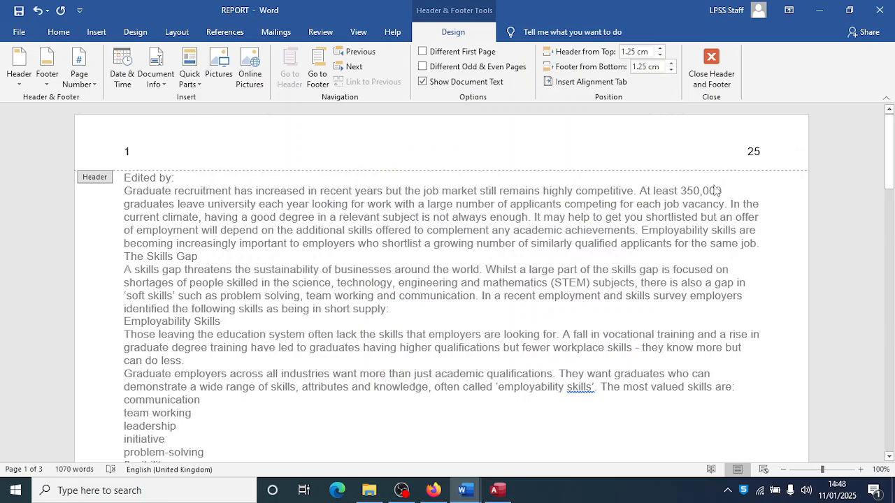
{"action": "key", "text": "alt+Tab"}
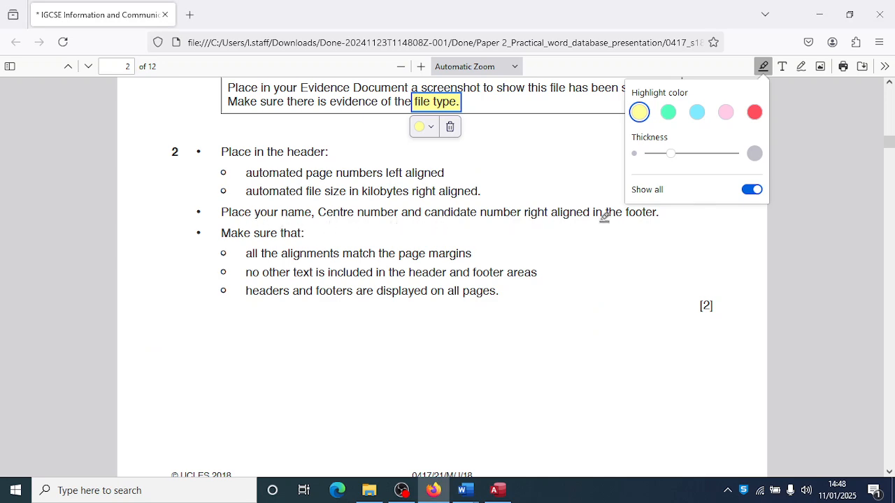
{"action": "key", "text": "alt+Tab"}
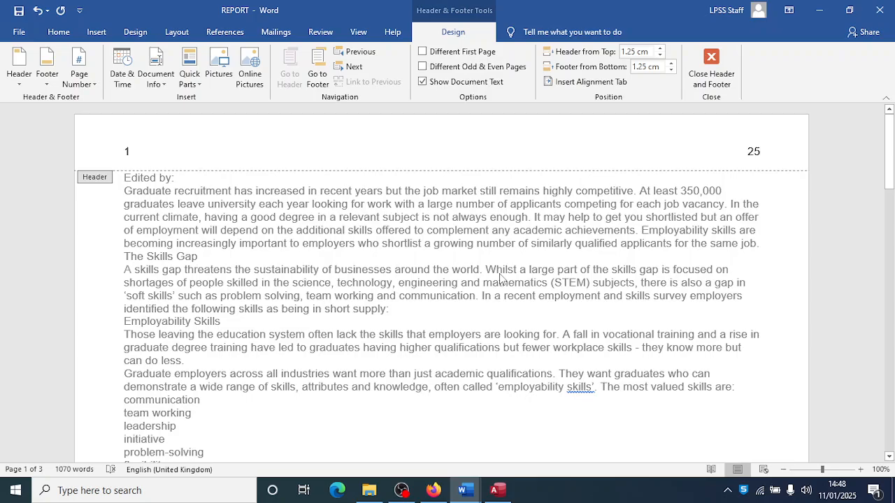
- Close the header and add a Blank (Three Columns) footer
{"action": "left_click", "coordinate": [711, 70]}
{"action": "scroll", "coordinate": [494, 284], "scroll_direction": "down", "scroll_amount": 6}
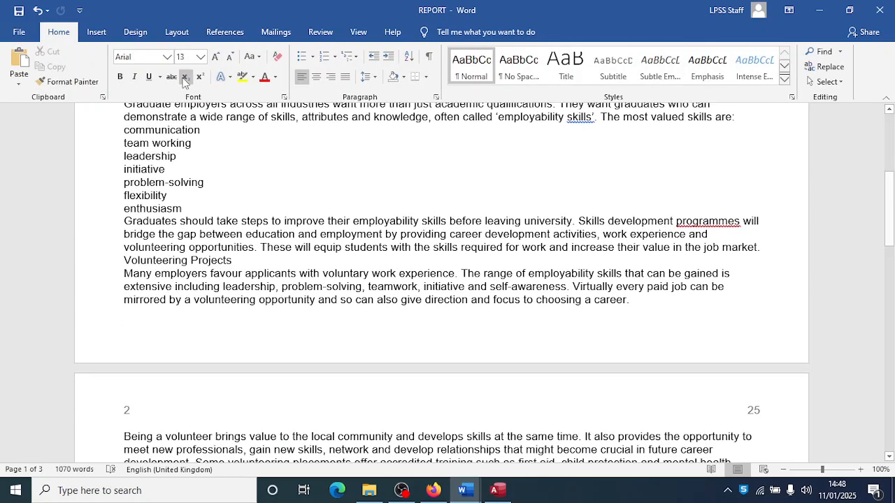
{"action": "left_click", "coordinate": [99, 32]}
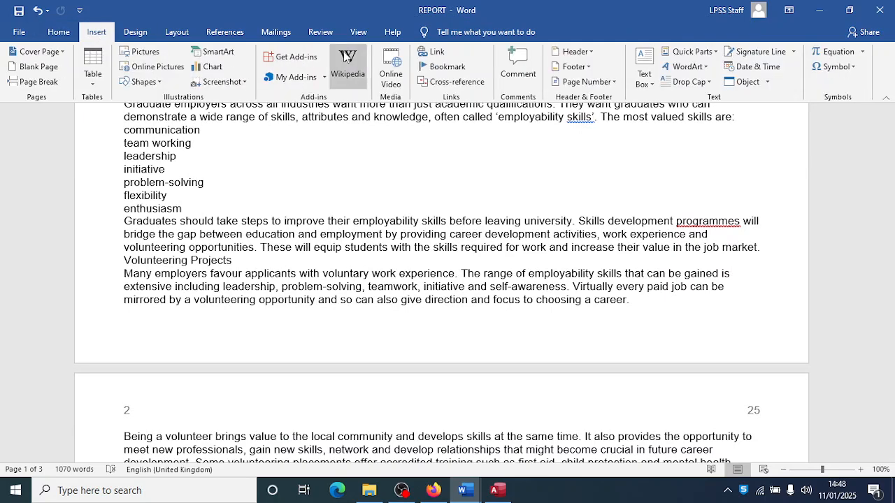
{"action": "left_click", "coordinate": [573, 67]}
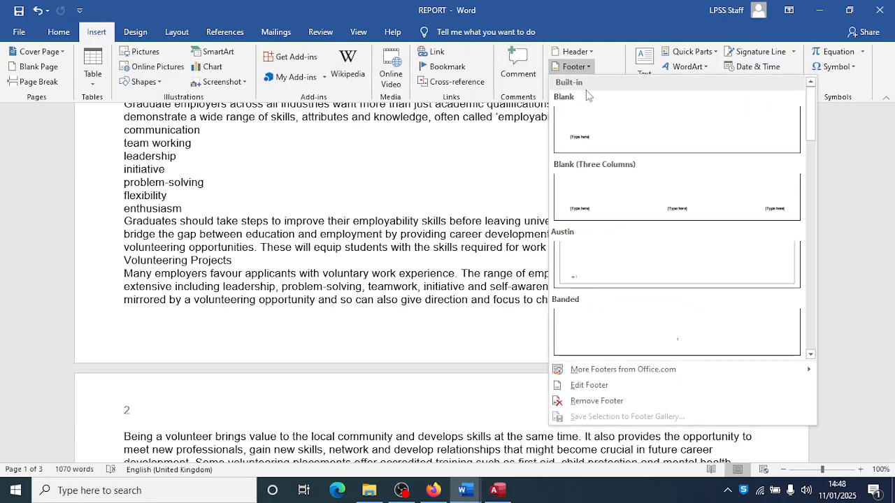
{"action": "left_click", "coordinate": [605, 204]}
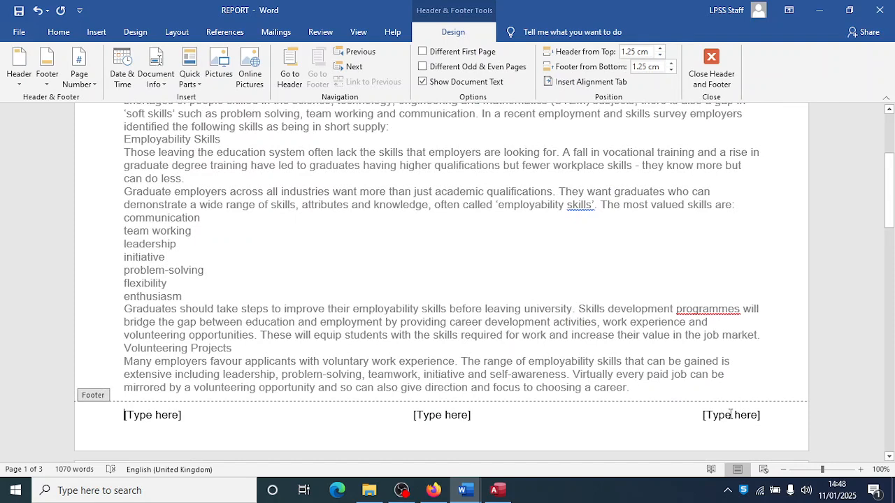
- Type the candidate's name, centre number and candidate number in the right footer placeholder
{"action": "left_click", "coordinate": [729, 414]}
{"action": "type", "text": "oLORU"}
{"action": "key", "text": "BackSpace"}
{"action": "key", "text": "BackSpace"}
{"action": "key", "text": "BackSpace"}
{"action": "key", "text": "BackSpace"}
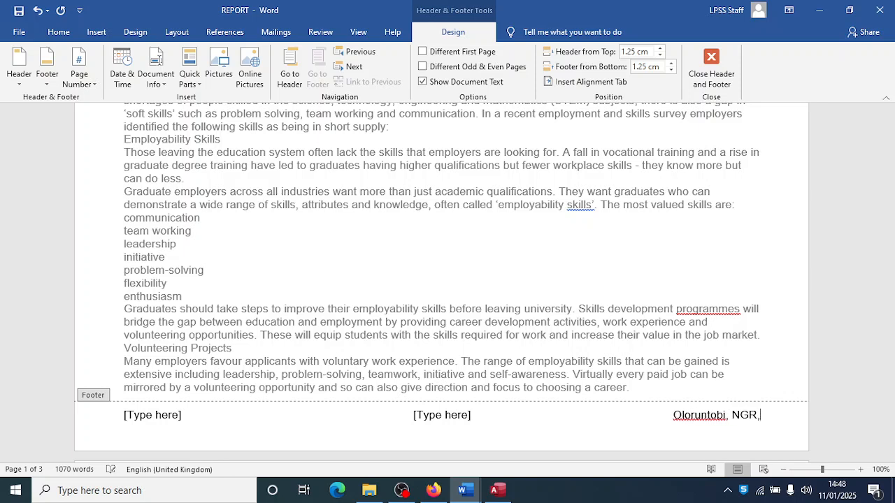
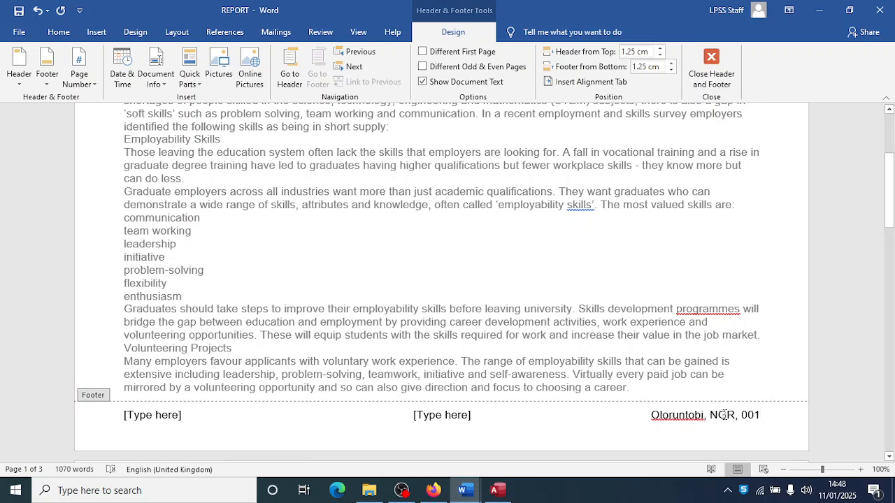
- Delete the centre and left footer placeholders and close header and footer editing
{"action": "left_click", "coordinate": [448, 416]}
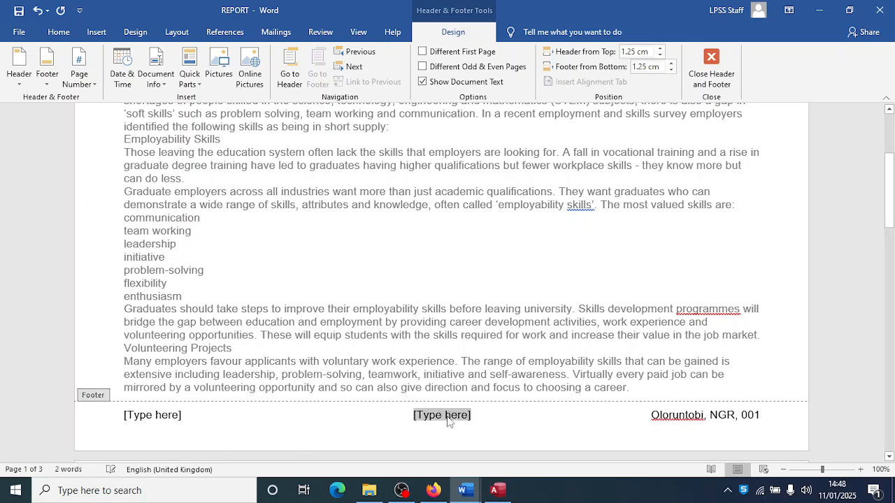
{"action": "key", "text": "Delete"}
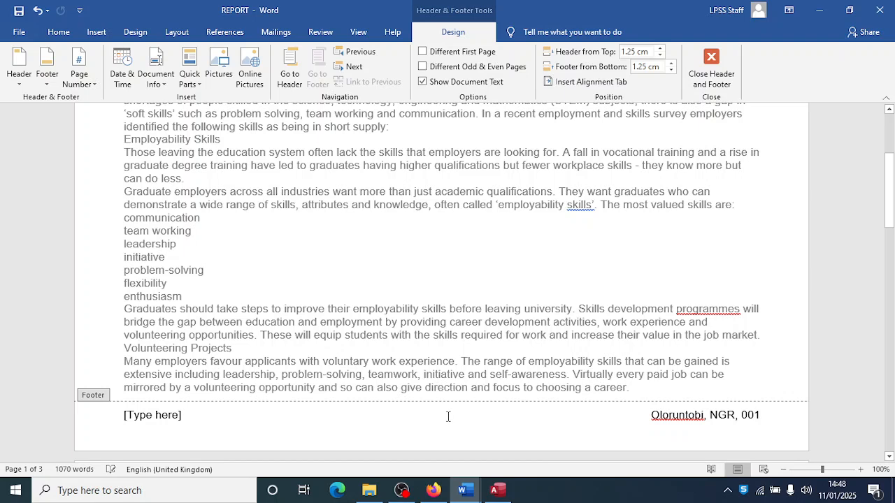
{"action": "left_click", "coordinate": [148, 415]}
{"action": "key", "text": "Delete"}
{"action": "left_click", "coordinate": [709, 79]}
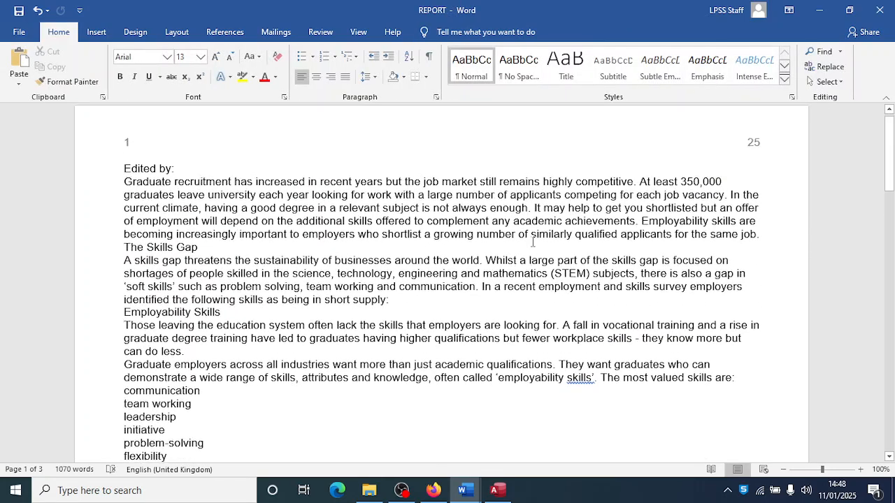
- Scroll through REPORT checking the footer on each page, comparing with the exam paper
{"action": "key", "text": "alt+Tab"}
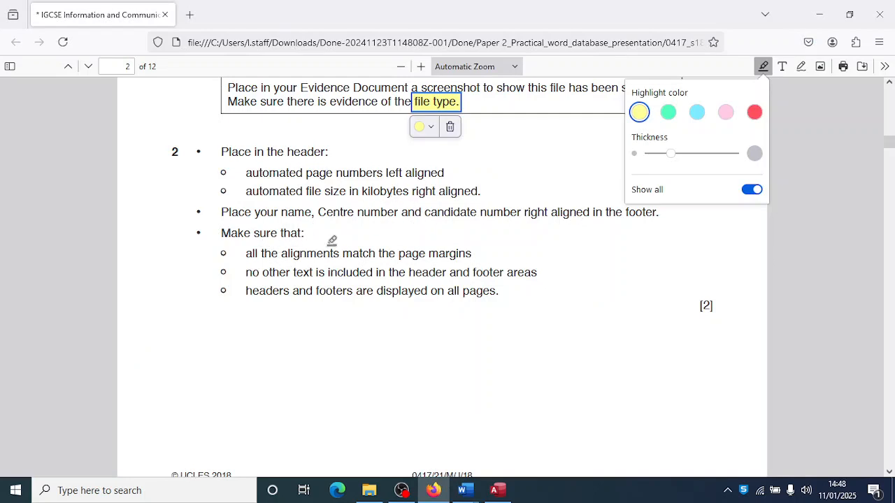
{"action": "key", "text": "alt+Tab"}
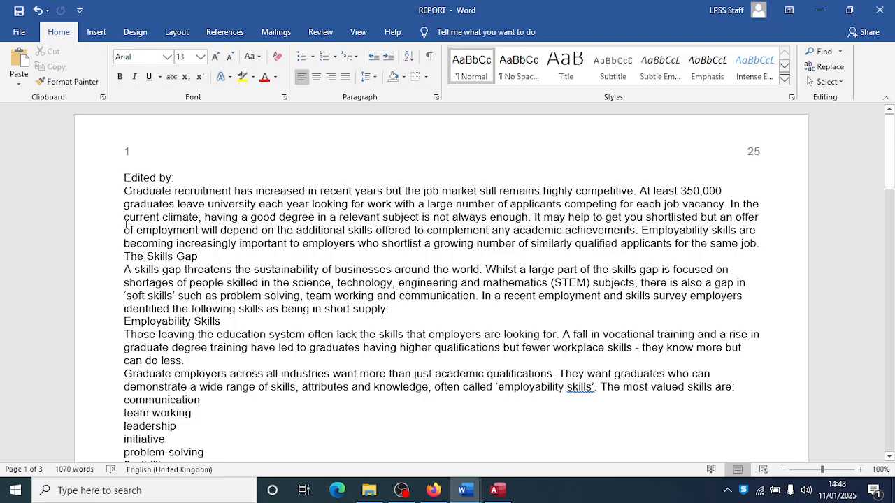
{"action": "scroll", "coordinate": [138, 289], "scroll_direction": "down", "scroll_amount": 2}
{"action": "key", "text": "alt+Tab"}
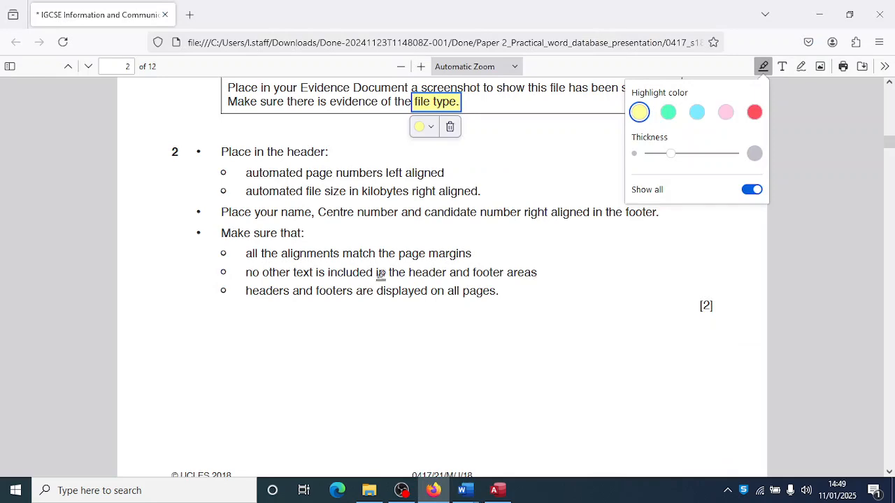
{"action": "key", "text": "alt+Tab"}
{"action": "scroll", "coordinate": [400, 308], "scroll_direction": "down", "scroll_amount": 10}
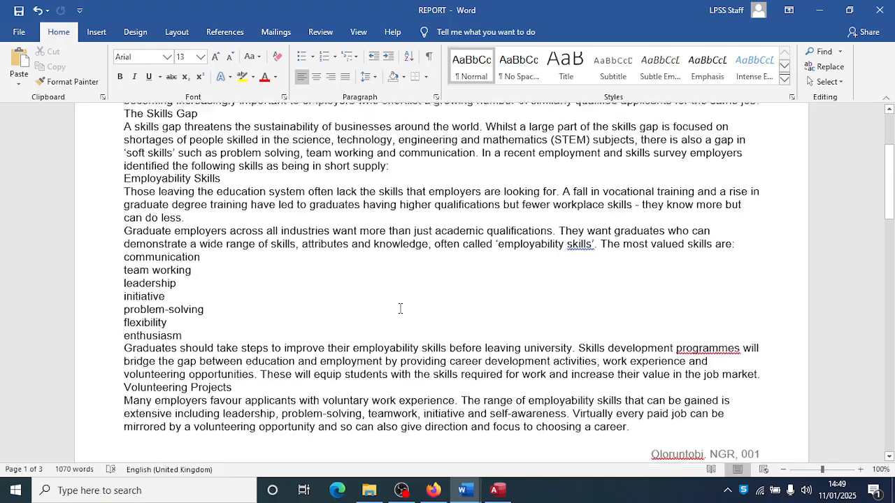
{"action": "scroll", "coordinate": [400, 308], "scroll_direction": "down", "scroll_amount": 20}
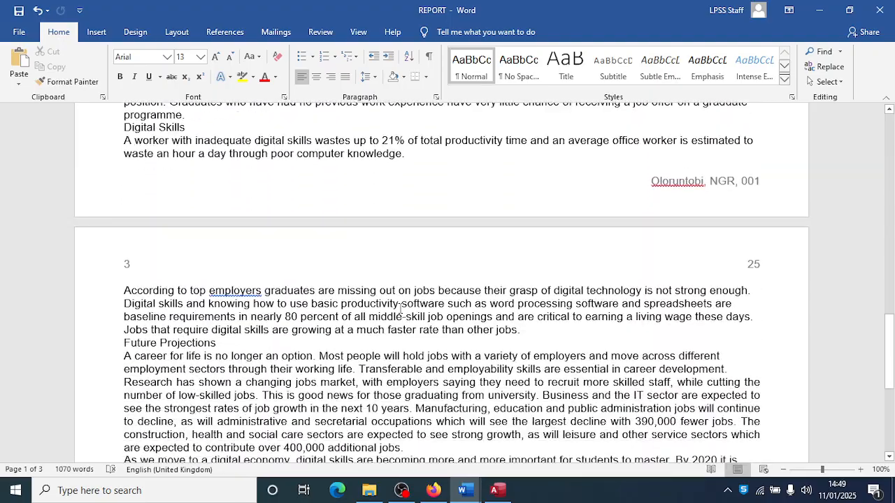
{"action": "key", "text": "alt+Tab"}
{"action": "scroll", "coordinate": [402, 305], "scroll_direction": "down", "scroll_amount": 8}
- Read the house style table (GR-Title: serif, 36 pt, centred, bold italic), then return to Word
{"action": "scroll", "coordinate": [404, 302], "scroll_direction": "down", "scroll_amount": 5}
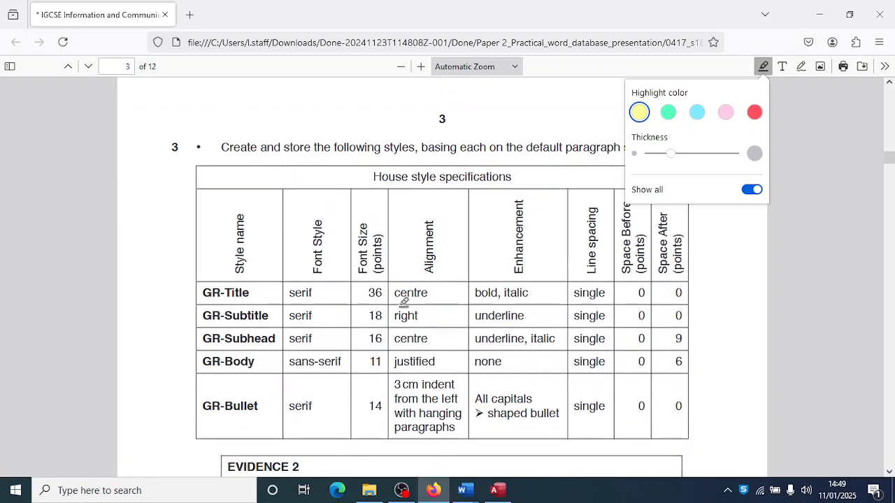
{"action": "scroll", "coordinate": [404, 302], "scroll_direction": "up", "scroll_amount": 2}
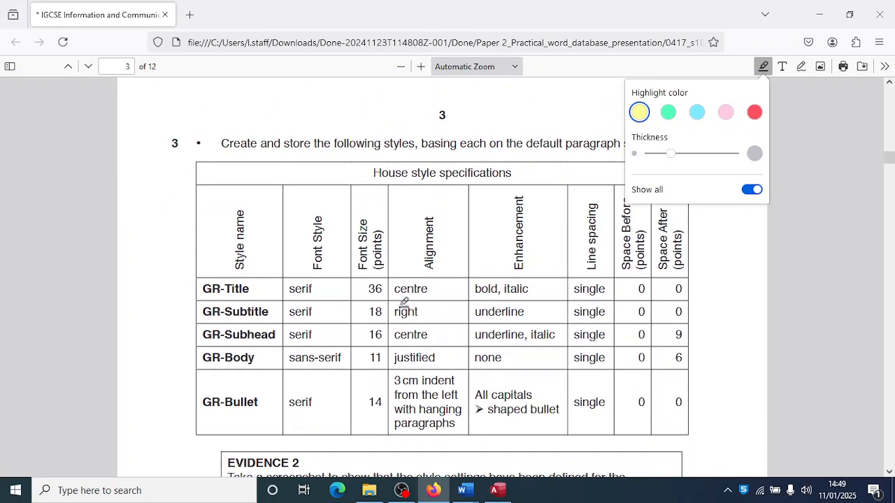
{"action": "scroll", "coordinate": [404, 302], "scroll_direction": "up", "scroll_amount": 2}
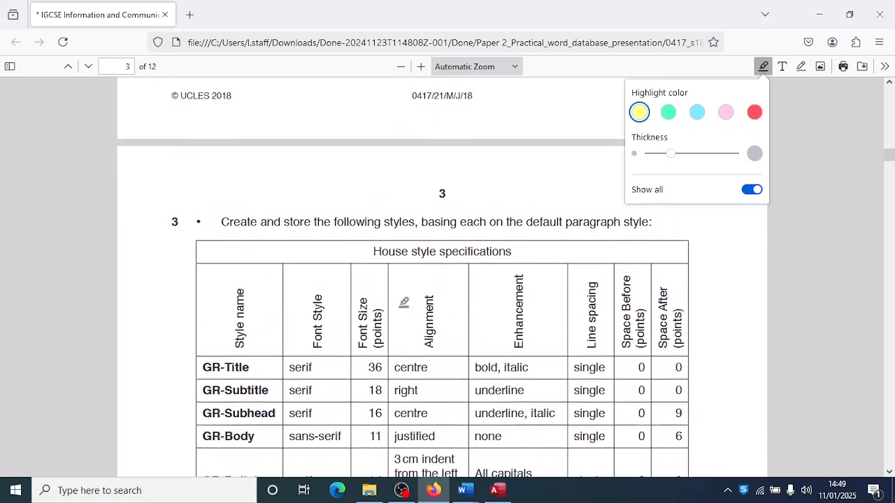
{"action": "scroll", "coordinate": [404, 302], "scroll_direction": "up", "scroll_amount": 1}
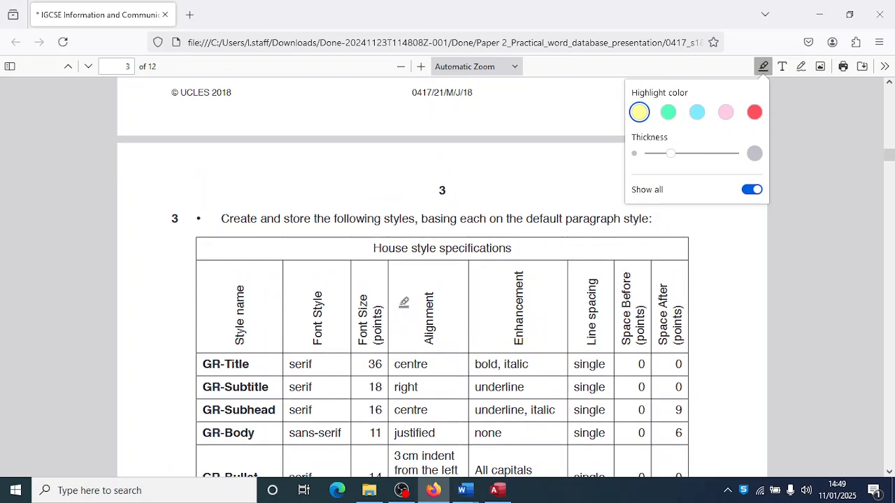
{"action": "scroll", "coordinate": [404, 302], "scroll_direction": "down", "scroll_amount": 3}
{"action": "scroll", "coordinate": [403, 301], "scroll_direction": "up", "scroll_amount": 1}
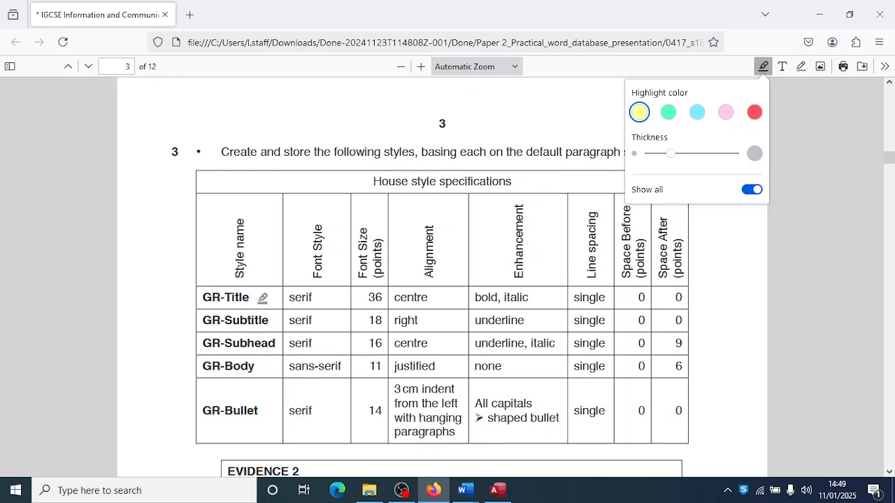
{"action": "key", "text": "alt+Tab"}
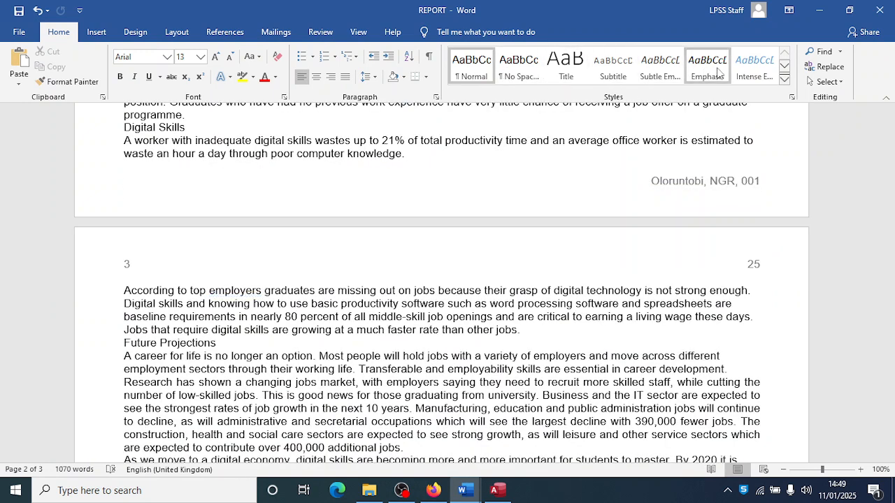
- Open the Styles pane from the Home tab's Styles group launcher
{"action": "left_click", "coordinate": [563, 77]}
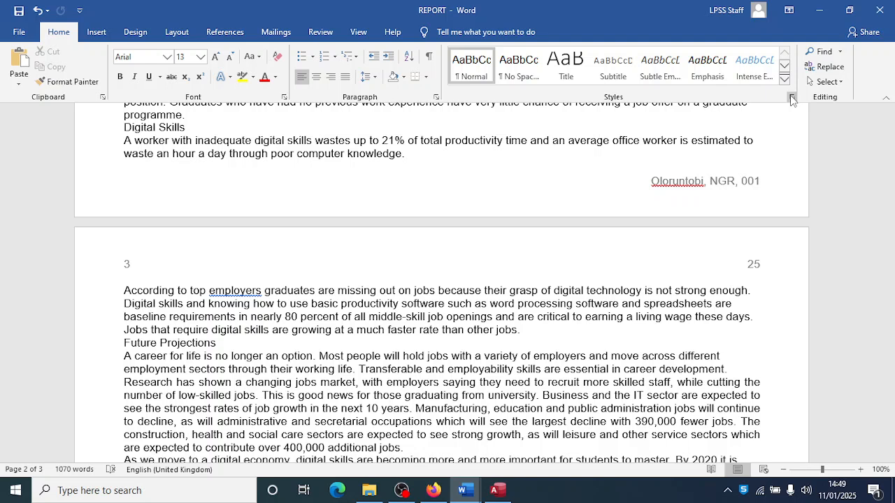
{"action": "left_click", "coordinate": [792, 97]}
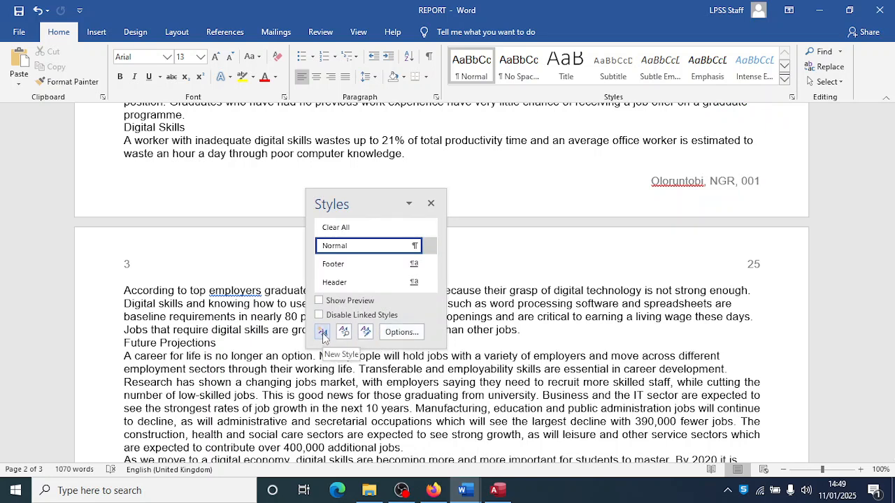
- Start a new style GR-Title based on Normal in Times New Roman
{"action": "left_click", "coordinate": [322, 332]}
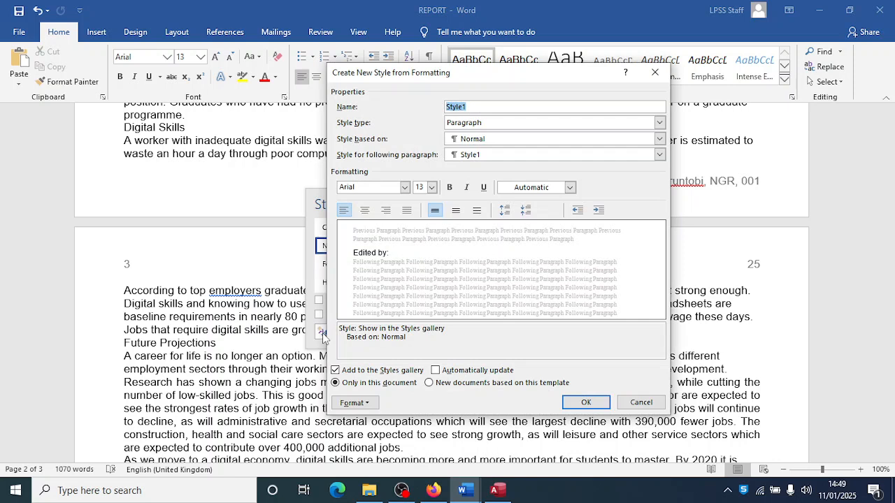
{"action": "type", "text": "GR-Ti"}
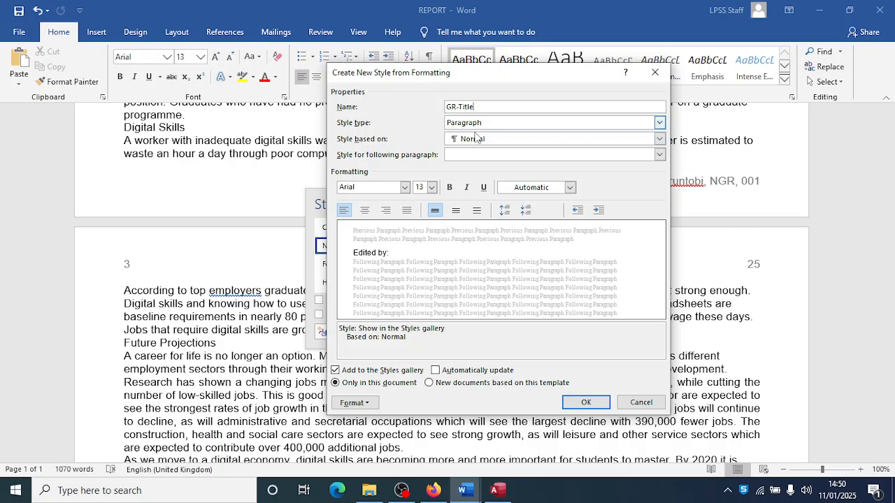
{"action": "left_click", "coordinate": [474, 140]}
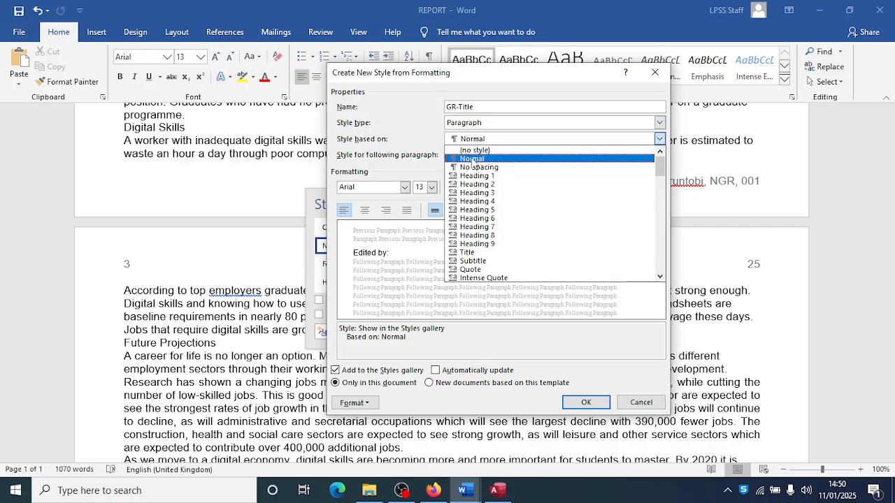
{"action": "left_click", "coordinate": [473, 161]}
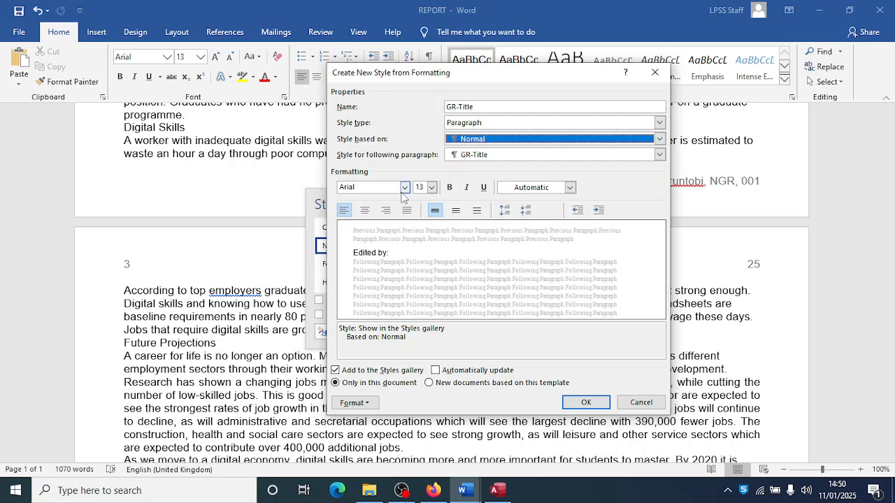
{"action": "left_click", "coordinate": [404, 189]}
{"action": "left_click", "coordinate": [389, 233]}
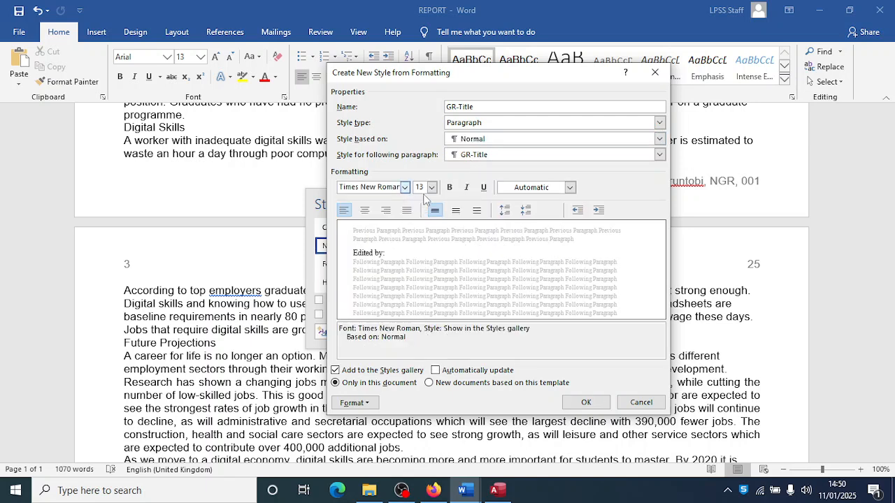
{"action": "key", "text": "alt+Tab"}
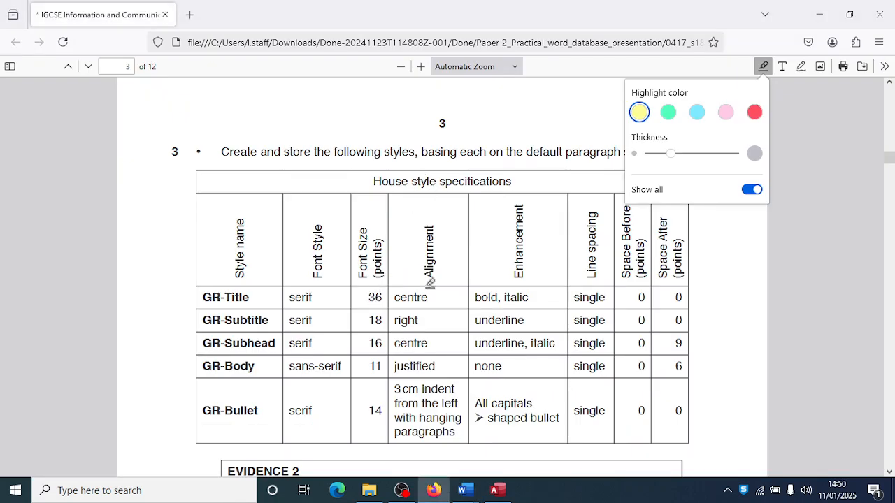
{"action": "key", "text": "alt+Tab"}
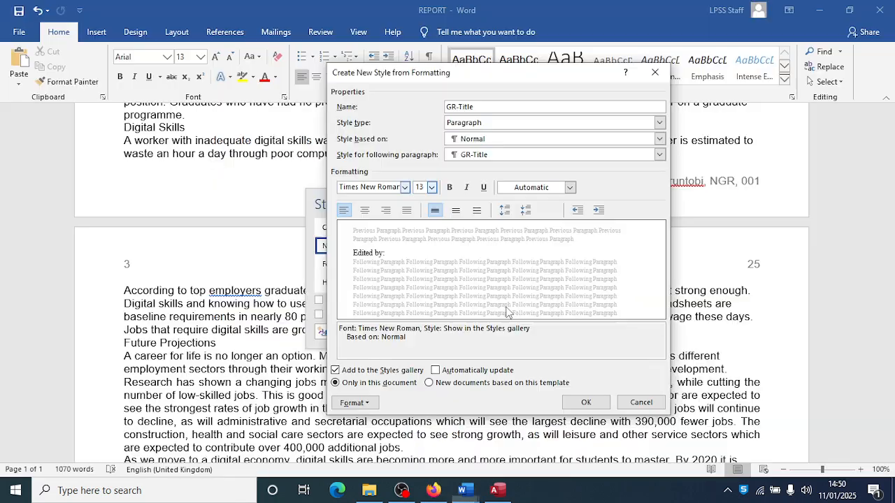
- Make GR-Title 36 pt, centred, bold and italic
{"action": "left_click", "coordinate": [432, 187]}
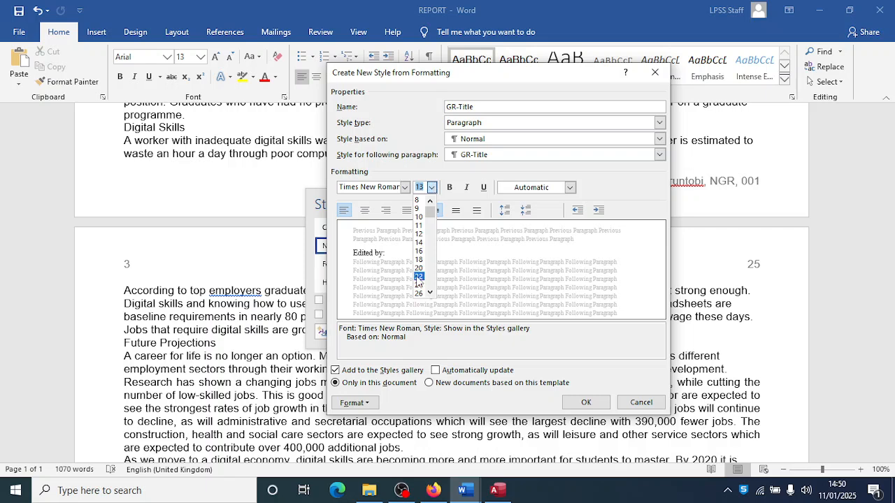
{"action": "left_click", "coordinate": [420, 277]}
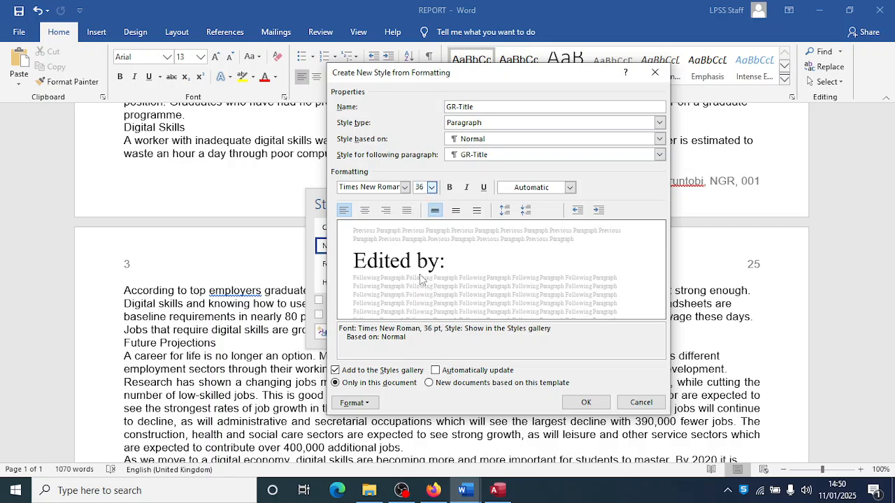
{"action": "left_click", "coordinate": [364, 211]}
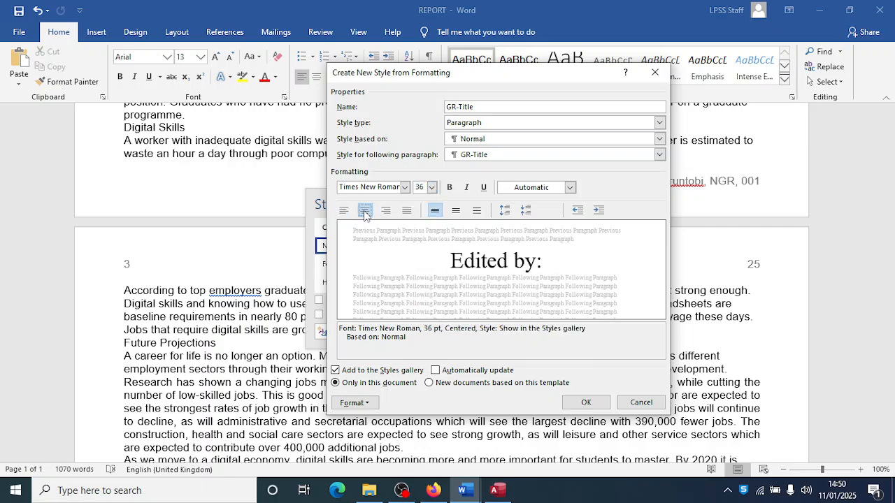
{"action": "left_click", "coordinate": [449, 189]}
{"action": "left_click", "coordinate": [466, 188]}
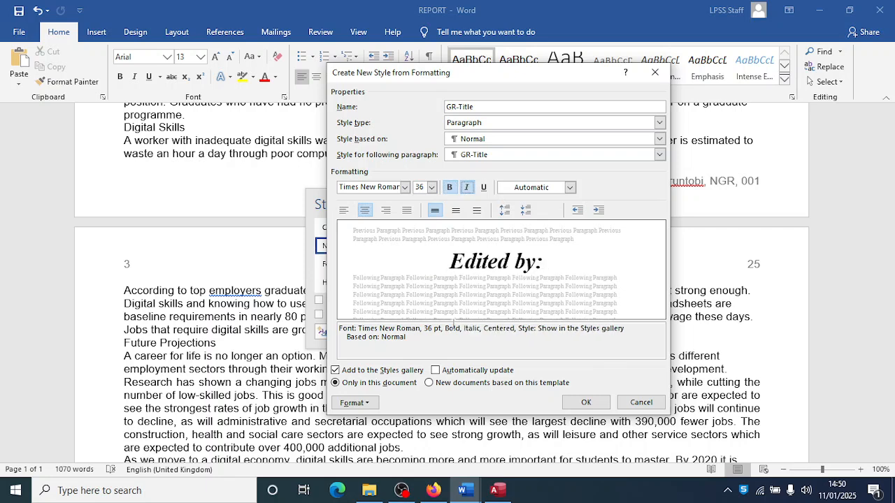
{"action": "key", "text": "alt+Tab"}
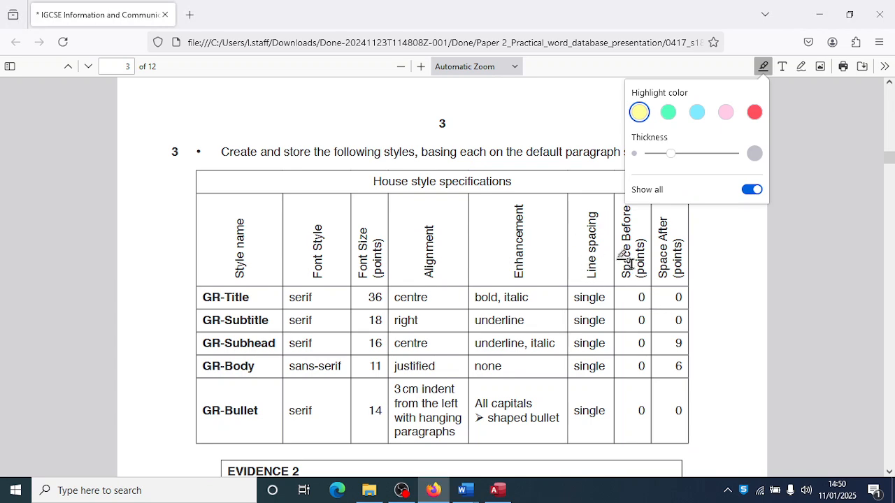
{"action": "key", "text": "alt+Tab"}
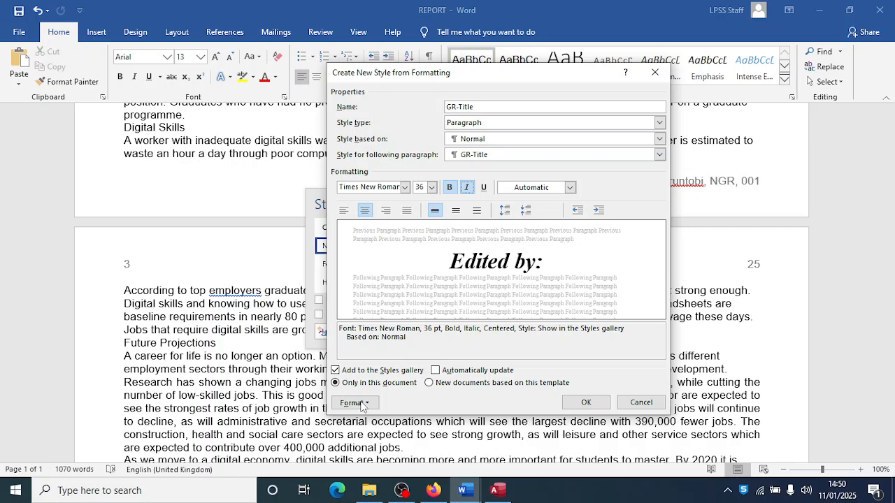
- Check GR-Title's paragraph spacing and save the style
{"action": "left_click", "coordinate": [355, 403]}
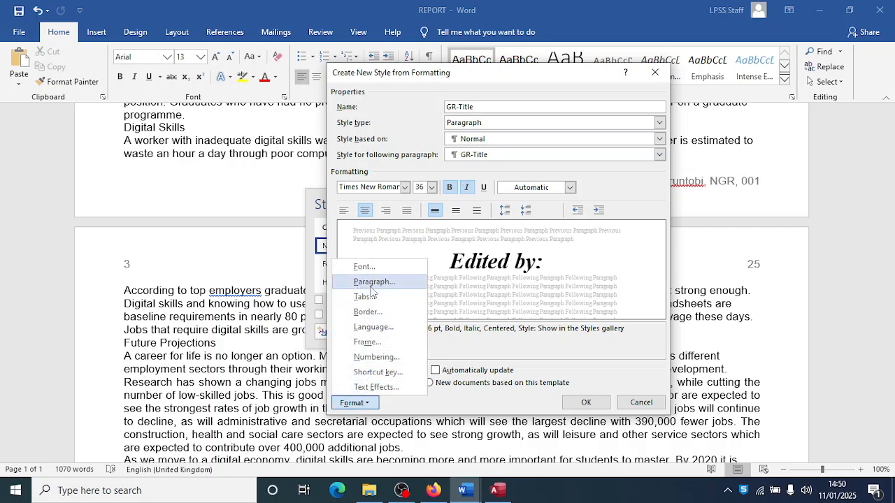
{"action": "left_click", "coordinate": [374, 282]}
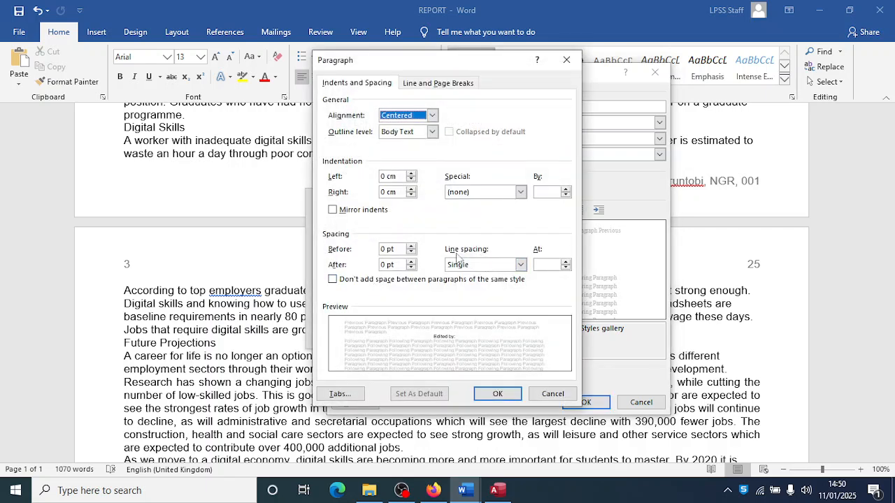
{"action": "left_click", "coordinate": [497, 395]}
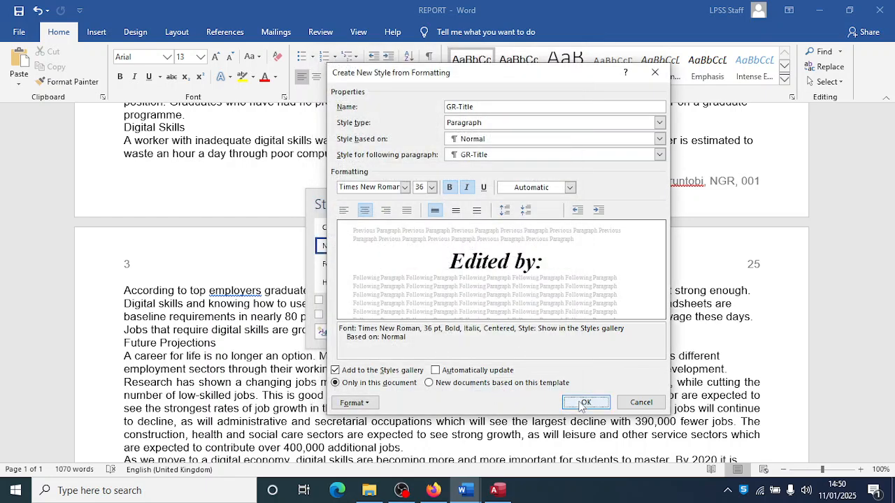
{"action": "left_click", "coordinate": [584, 403]}
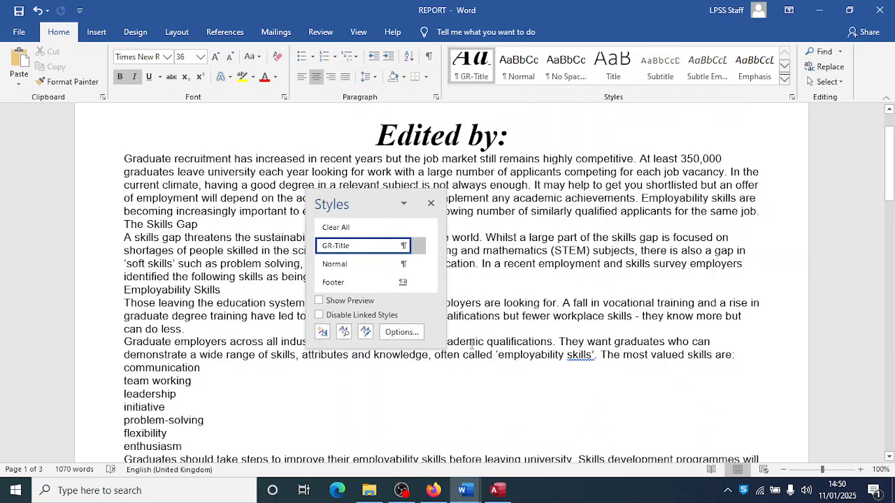
{"action": "left_click", "coordinate": [322, 333]}
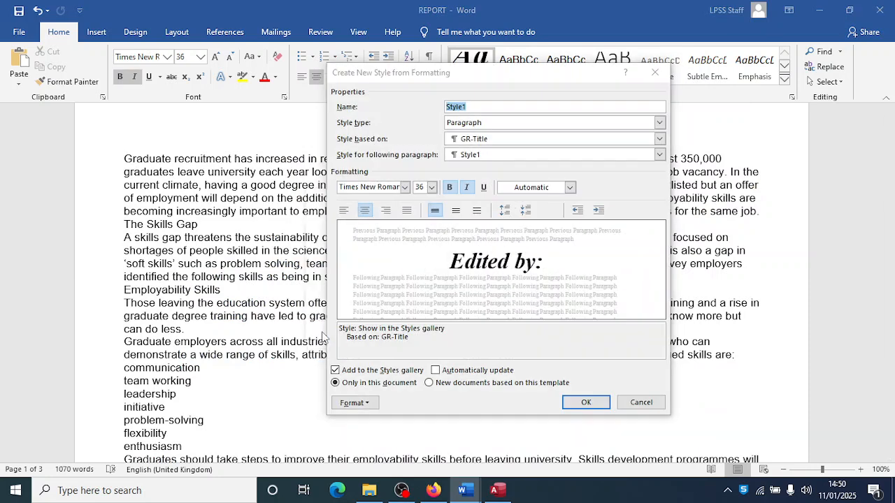
- Highlight 'GR-Subhead' in yellow in the exam paper's Evidence 2 box
{"action": "key", "text": "alt+Tab"}
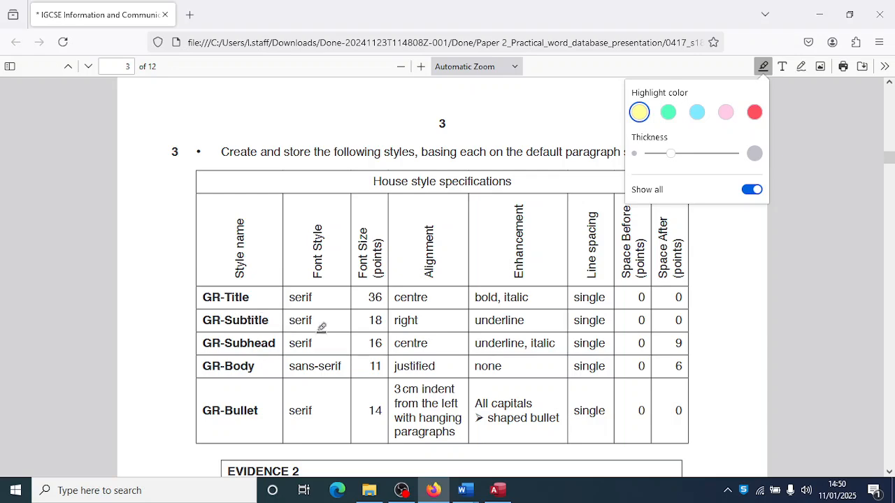
{"action": "scroll", "coordinate": [321, 327], "scroll_direction": "down", "scroll_amount": 2}
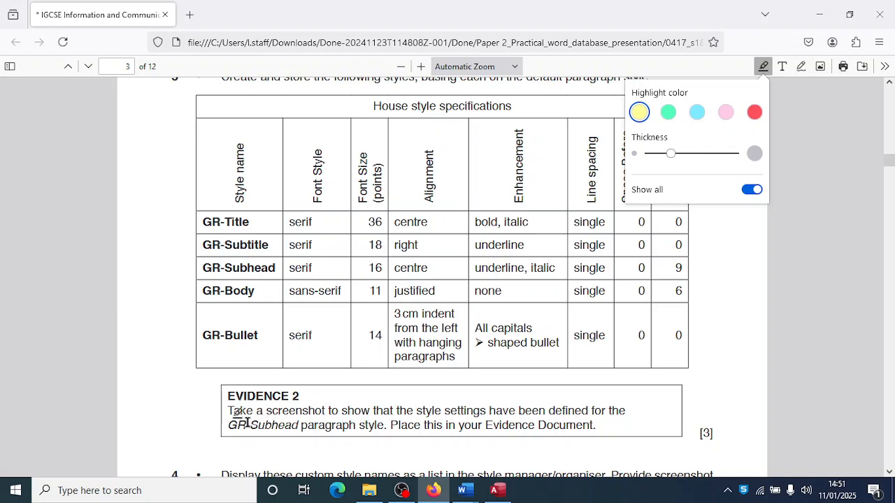
{"action": "left_click_drag", "start_coordinate": [226, 424], "coordinate": [301, 424]}
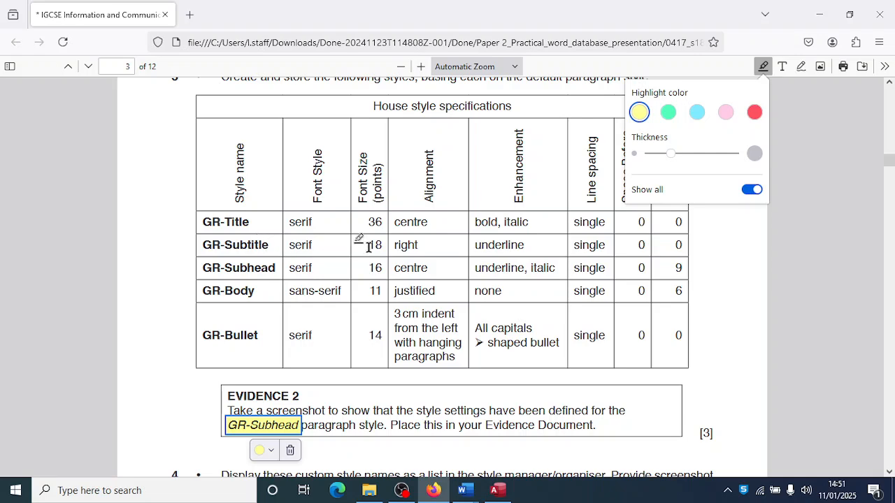
{"action": "key", "text": "alt+Tab"}
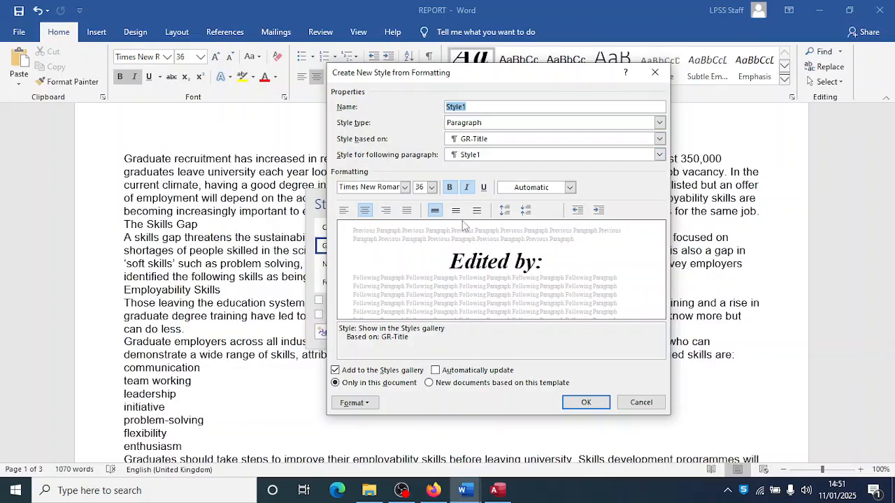
- Define GR-Subtitle based on Normal: Times New Roman, 18 pt, right-aligned
{"action": "type", "text": "GR-Subtit"}
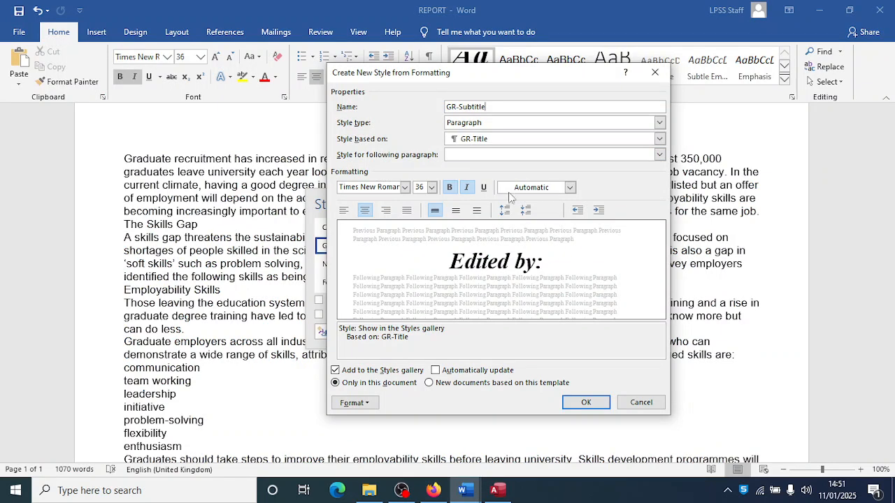
{"action": "left_click", "coordinate": [659, 138]}
{"action": "left_click", "coordinate": [468, 170]}
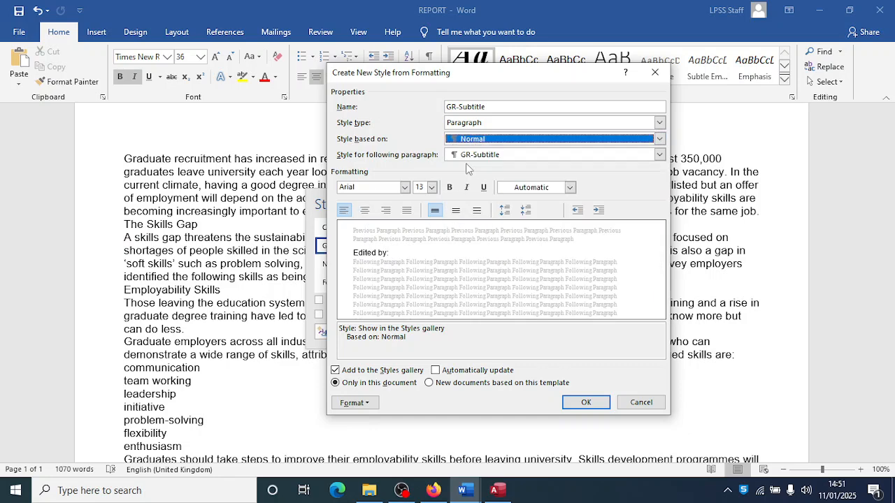
{"action": "left_click", "coordinate": [405, 187]}
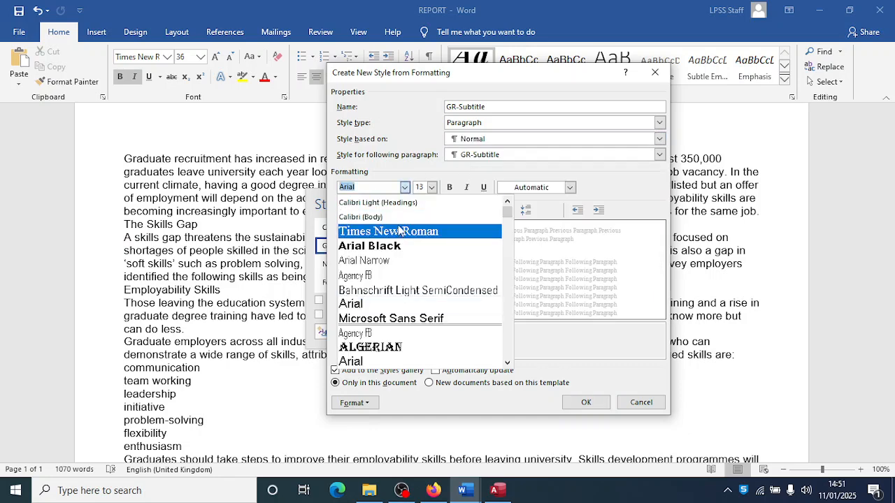
{"action": "left_click", "coordinate": [398, 231]}
{"action": "left_click", "coordinate": [432, 188]}
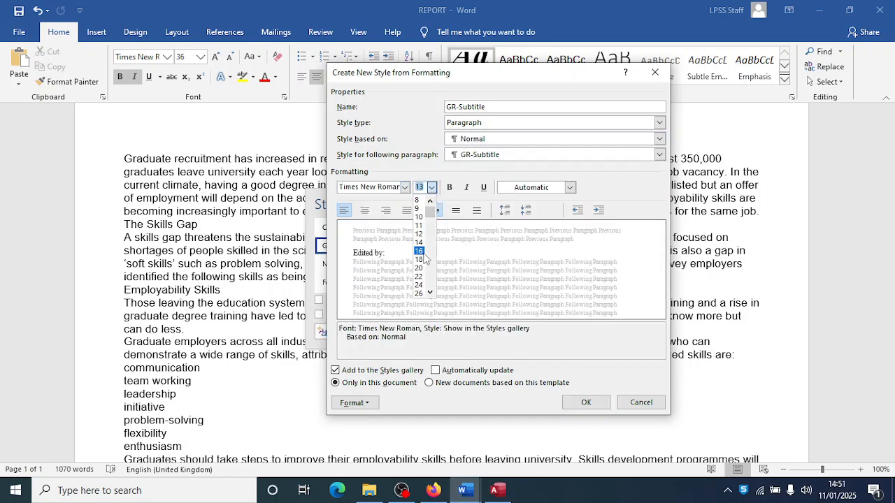
{"action": "left_click", "coordinate": [423, 260]}
{"action": "left_click", "coordinate": [386, 211]}
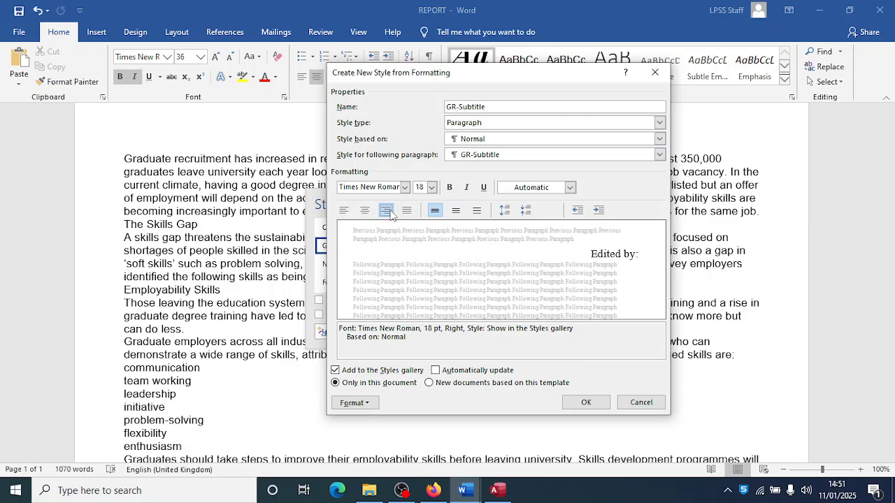
{"action": "key", "text": "alt+Tab"}
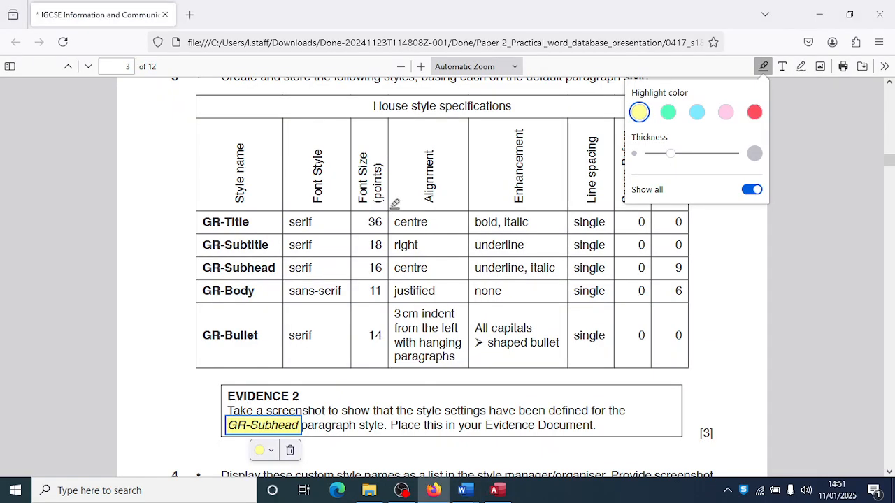
{"action": "key", "text": "alt+Tab"}
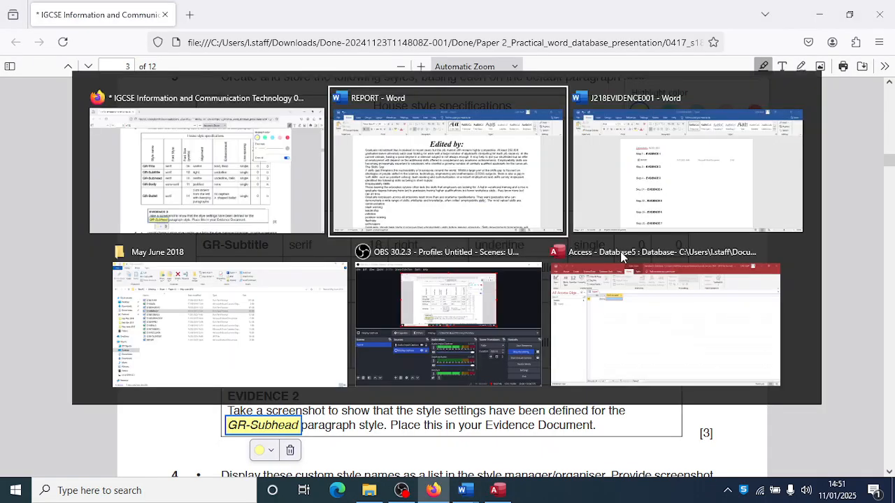
- Underline GR-Subtitle, confirm its paragraph settings and save the style
{"action": "left_click", "coordinate": [483, 188]}
{"action": "left_click", "coordinate": [373, 405]}
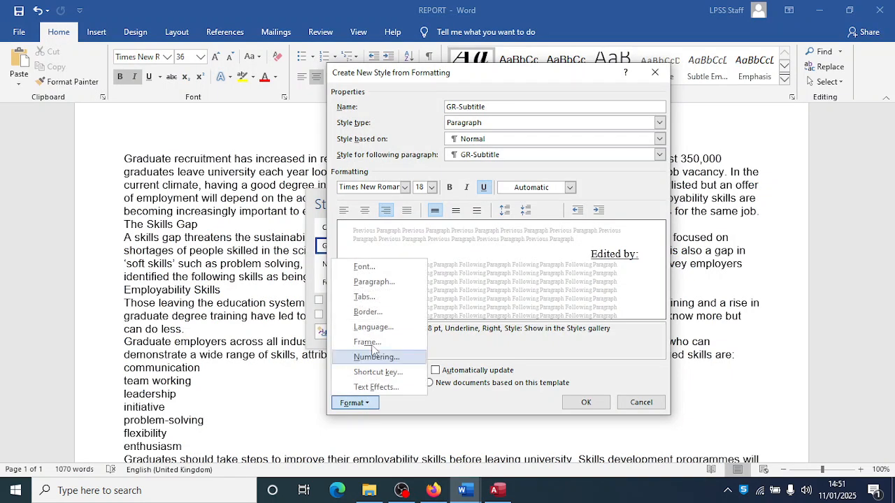
{"action": "left_click", "coordinate": [375, 280]}
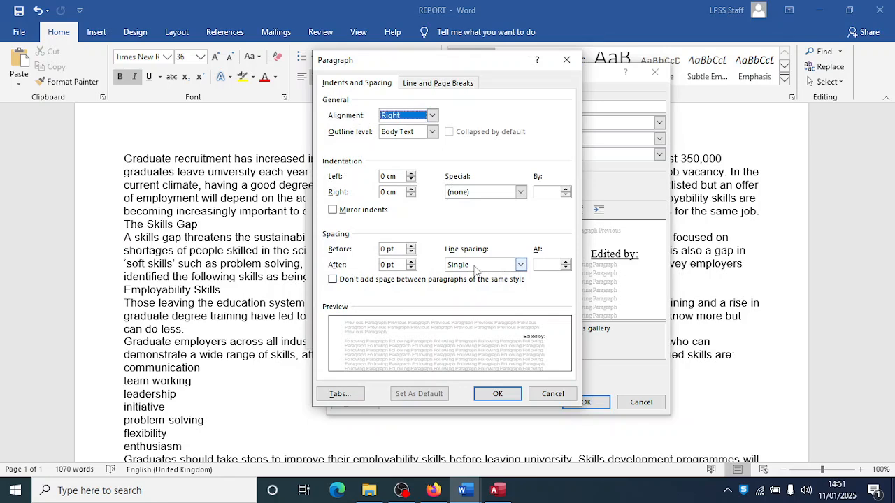
{"action": "left_click", "coordinate": [489, 395]}
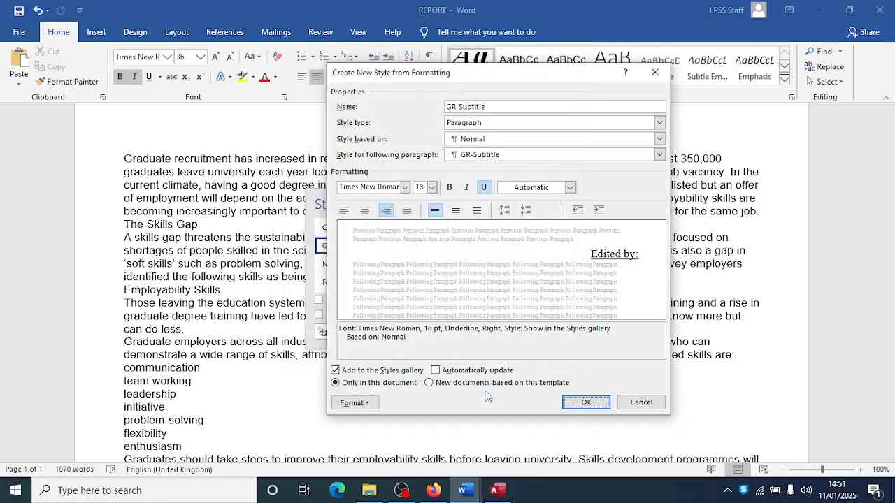
{"action": "left_click", "coordinate": [586, 403]}
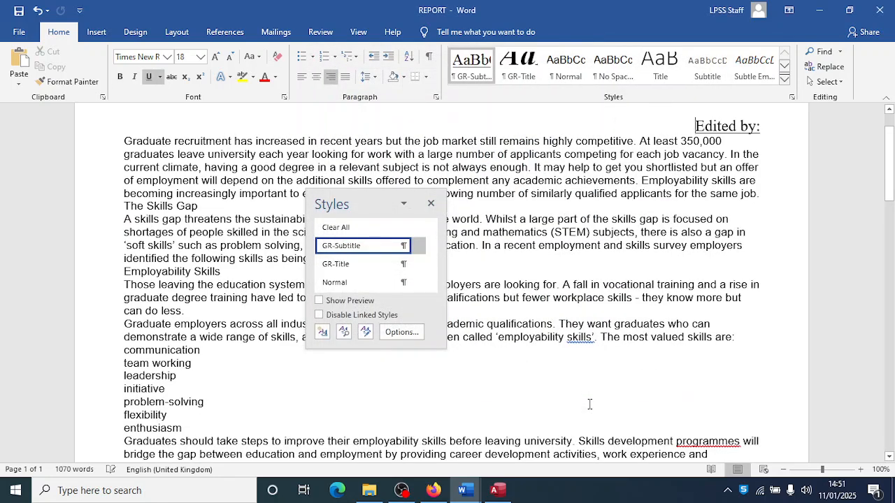
{"action": "key", "text": "alt+Tab"}
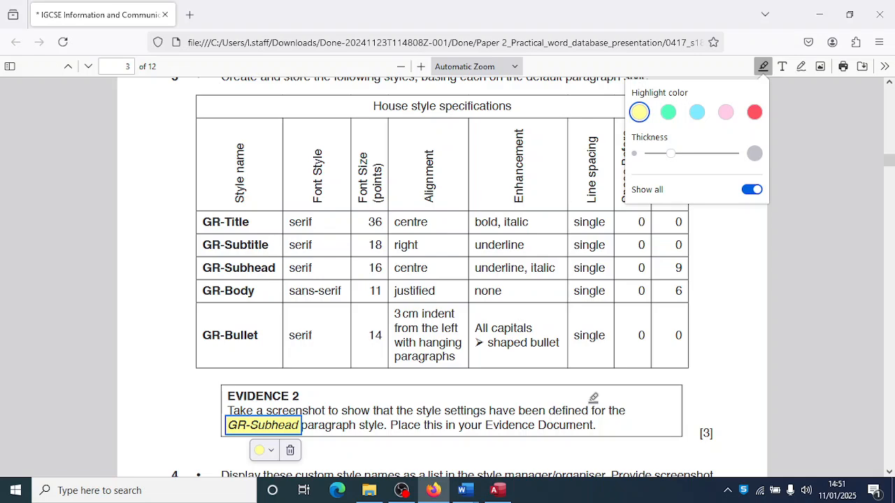
{"action": "key", "text": "alt+Tab"}
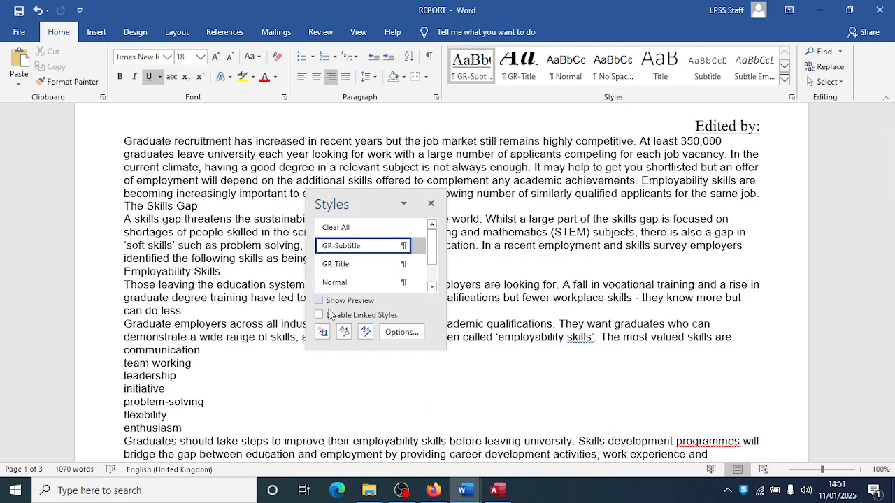
- Start a new style GR-Subhead based on Normal in Times New Roman 16 pt
{"action": "left_click", "coordinate": [323, 334]}
{"action": "type", "text": "GR-Subhead"}
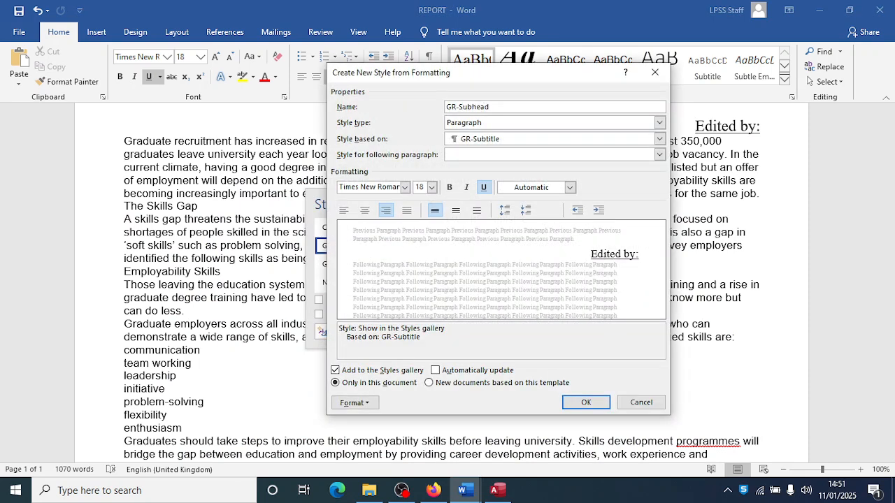
{"action": "left_click", "coordinate": [494, 139]}
{"action": "left_click", "coordinate": [489, 176]}
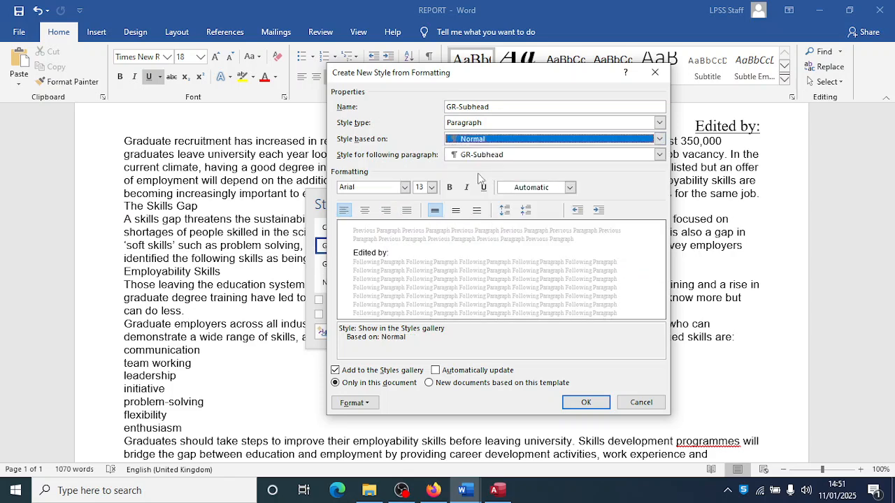
{"action": "left_click", "coordinate": [407, 188]}
{"action": "left_click", "coordinate": [400, 234]}
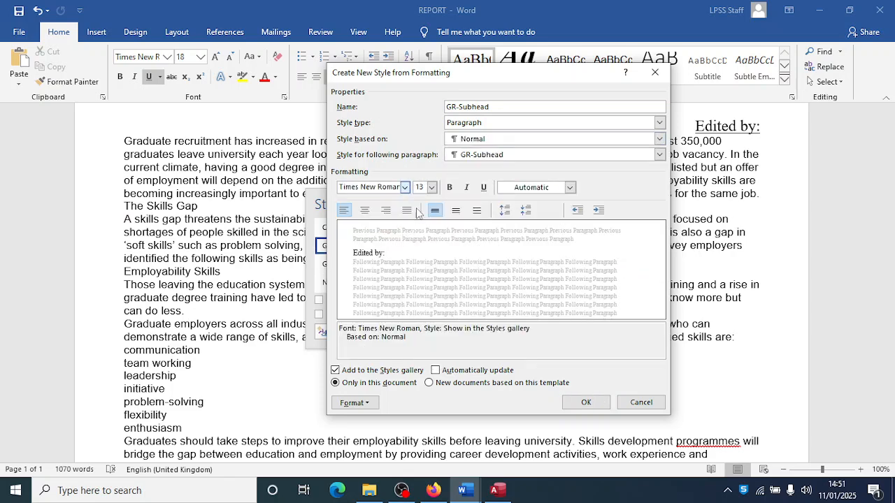
{"action": "left_click", "coordinate": [431, 189]}
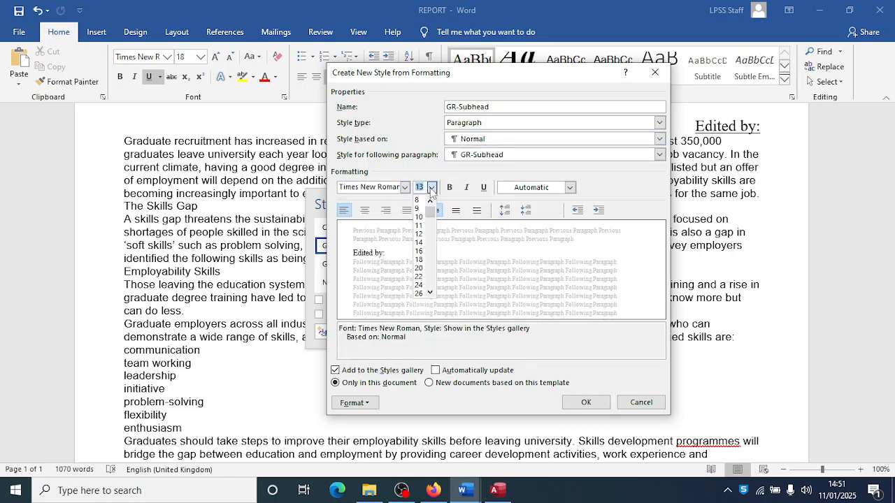
{"action": "left_click", "coordinate": [422, 253]}
- Make GR-Subhead centred, underlined and italic
{"action": "left_click", "coordinate": [365, 211]}
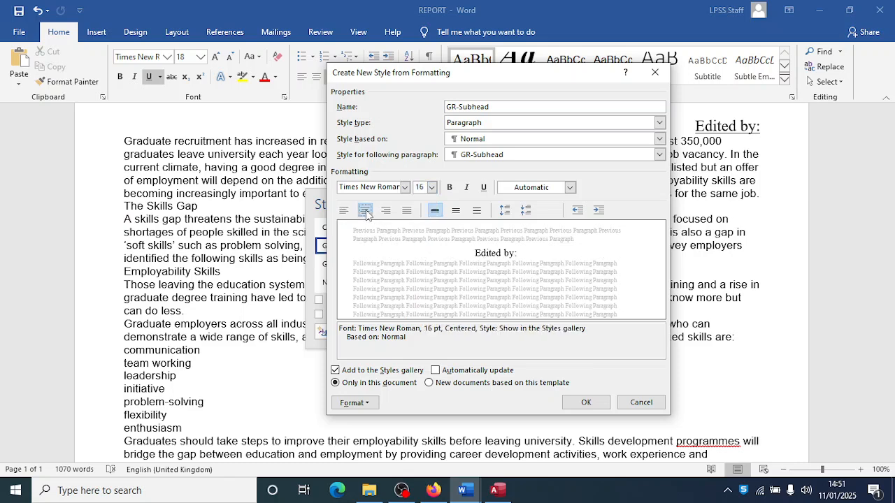
{"action": "key", "text": "alt+Tab"}
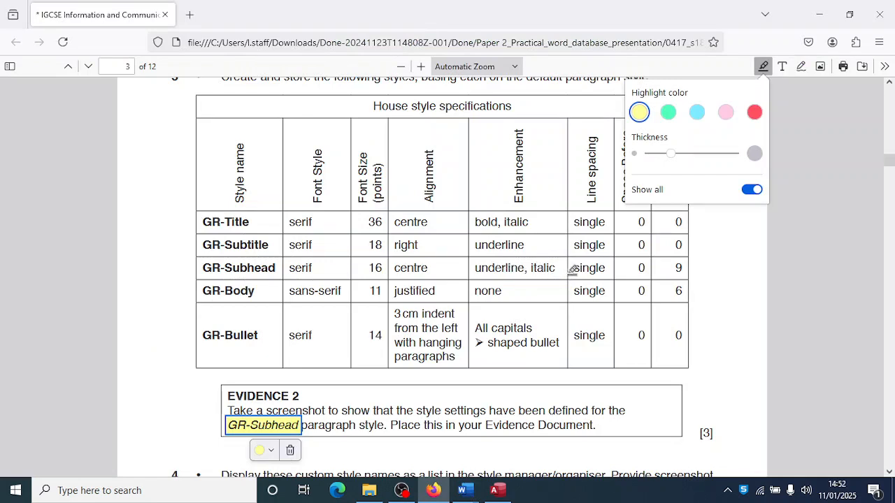
{"action": "scroll", "coordinate": [668, 267], "scroll_direction": "up", "scroll_amount": 3}
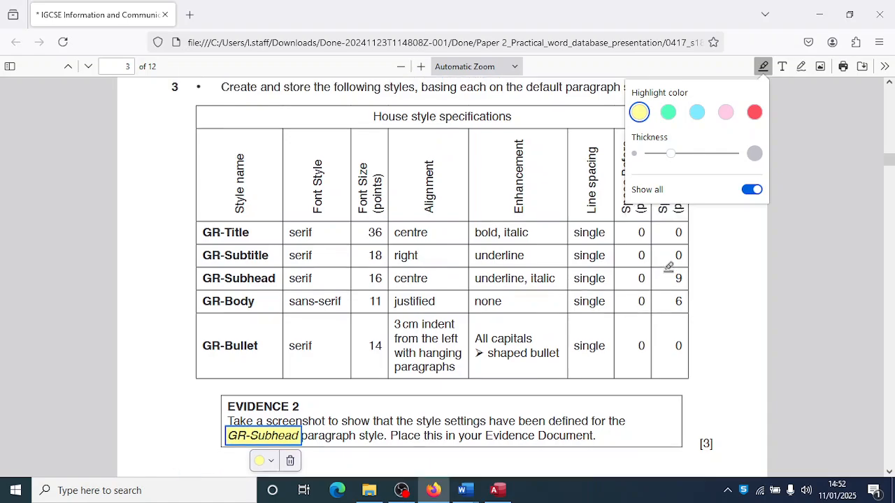
{"action": "scroll", "coordinate": [664, 270], "scroll_direction": "down", "scroll_amount": 1}
{"action": "scroll", "coordinate": [663, 270], "scroll_direction": "down", "scroll_amount": 1}
{"action": "key", "text": "alt+Tab"}
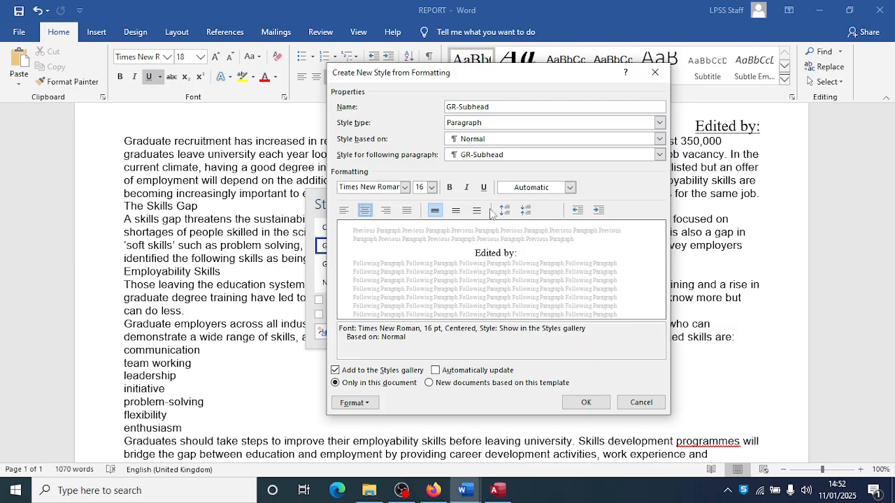
{"action": "left_click", "coordinate": [482, 189]}
{"action": "left_click", "coordinate": [468, 188]}
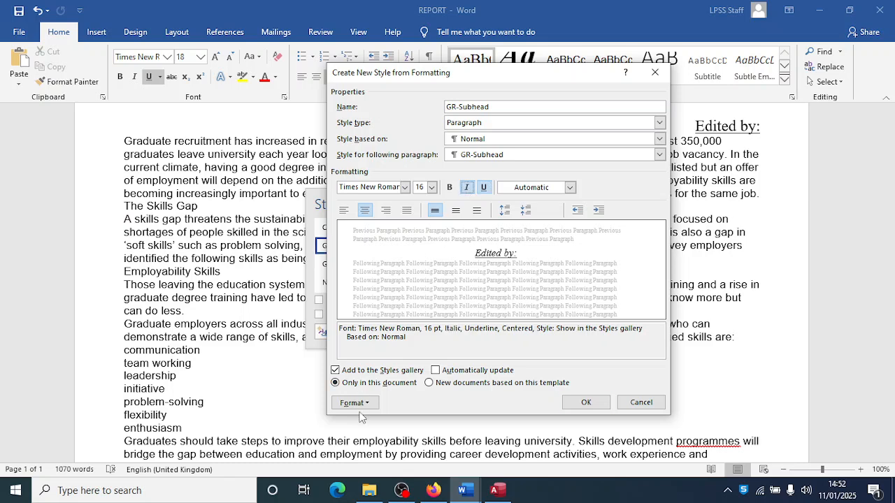
- Set GR-Subhead's spacing after to 9 pt and screenshot the settings
{"action": "left_click", "coordinate": [357, 403]}
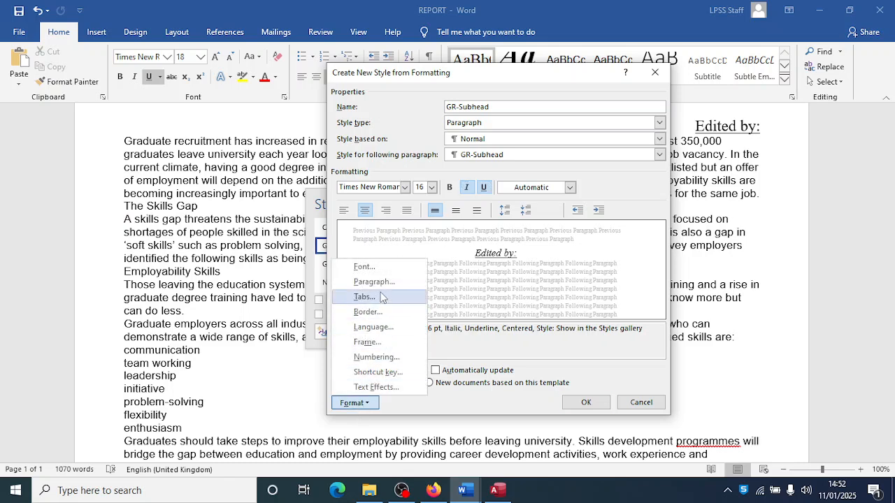
{"action": "left_click", "coordinate": [376, 283]}
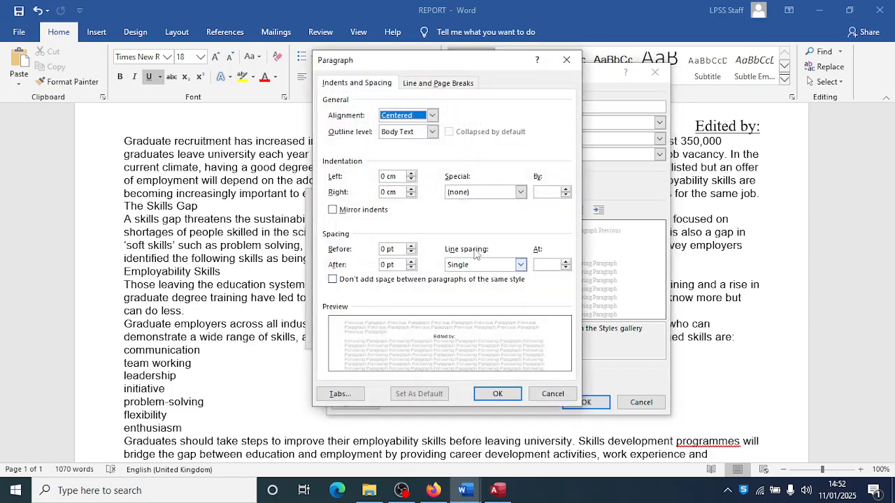
{"action": "left_click", "coordinate": [412, 263]}
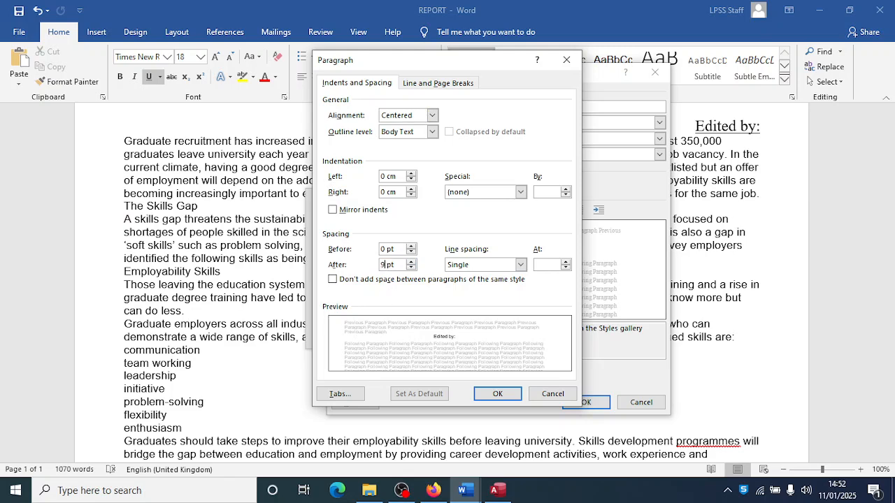
{"action": "left_click", "coordinate": [495, 393]}
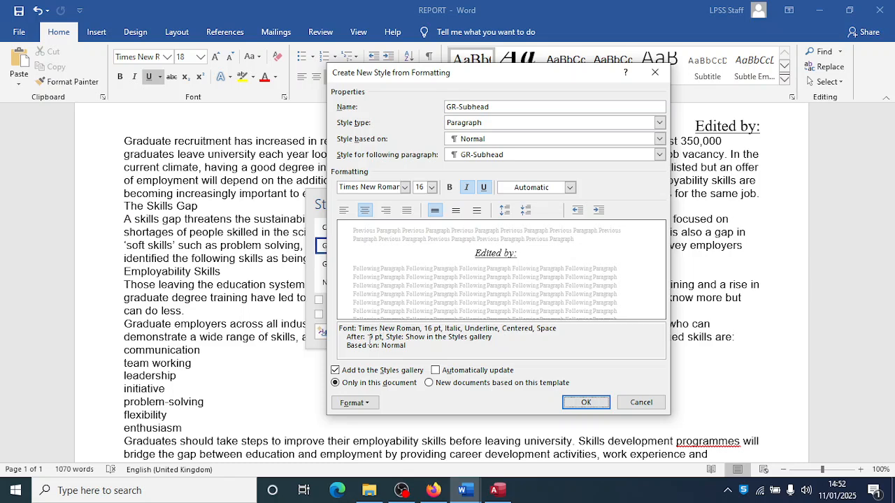
{"action": "key", "text": "alt+Tab"}
{"action": "key", "text": "alt+Tab"}
{"action": "key", "text": "super+shift+s"}
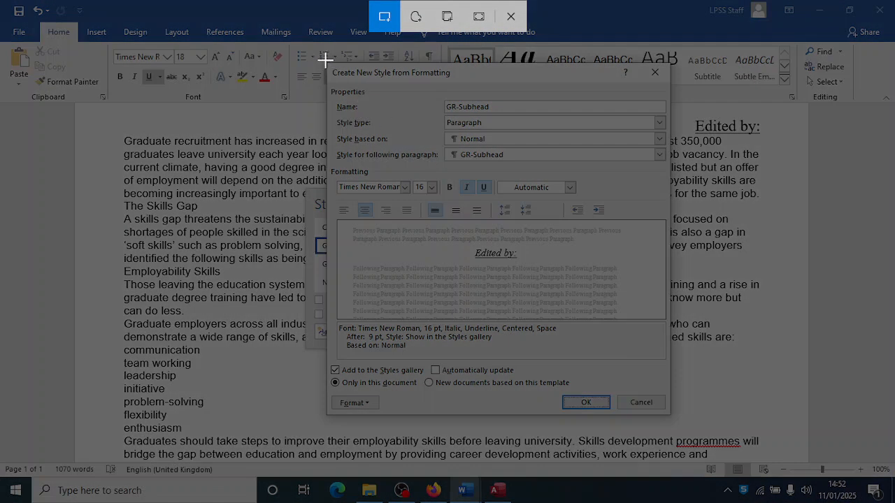
- Snip the GR-Subhead settings, save the style, and paste a shrunk copy under Step 3 – EVIDENCE 2
{"action": "left_click_drag", "start_coordinate": [324, 60], "coordinate": [672, 416]}
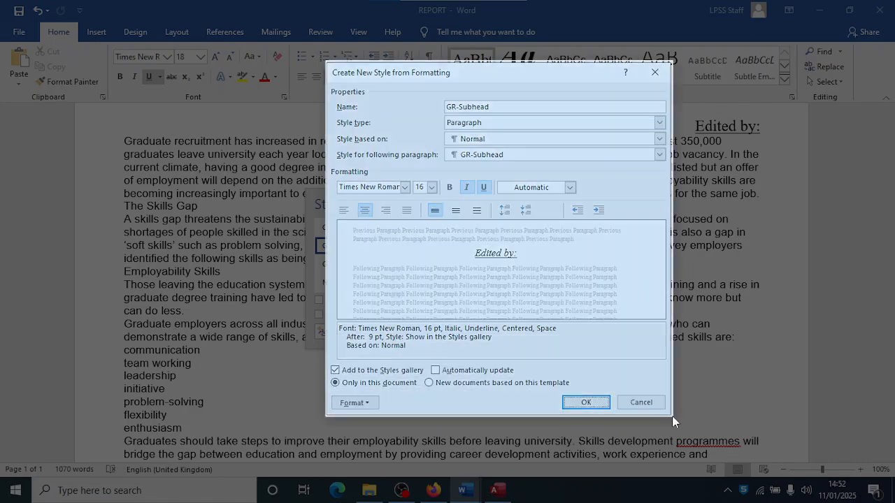
{"action": "left_click", "coordinate": [586, 402]}
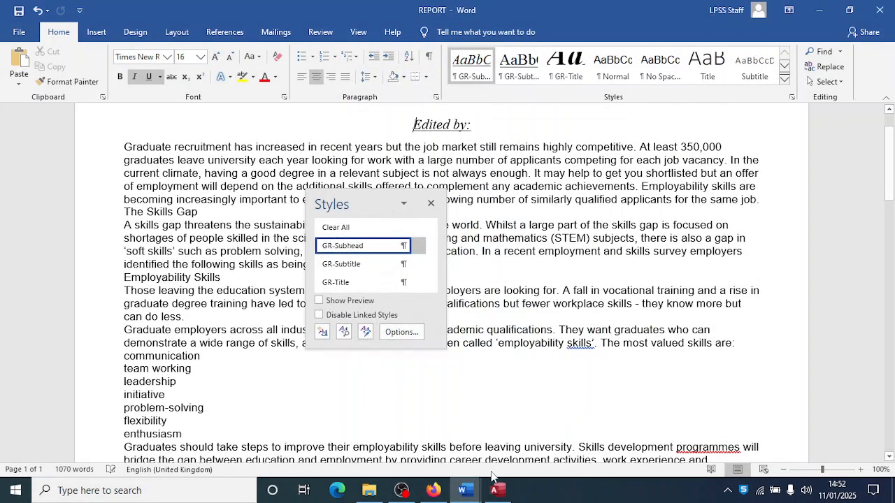
{"action": "mouse_move", "coordinate": [463, 486]}
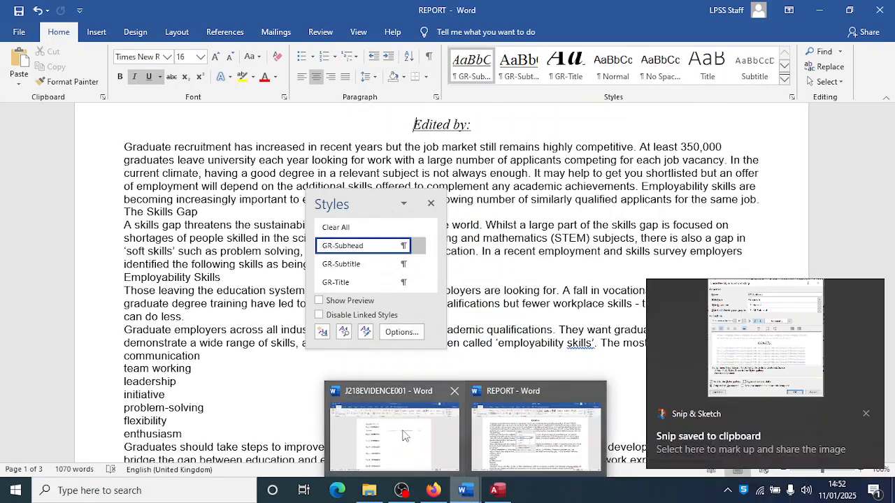
{"action": "left_click", "coordinate": [404, 436]}
{"action": "left_click", "coordinate": [290, 243]}
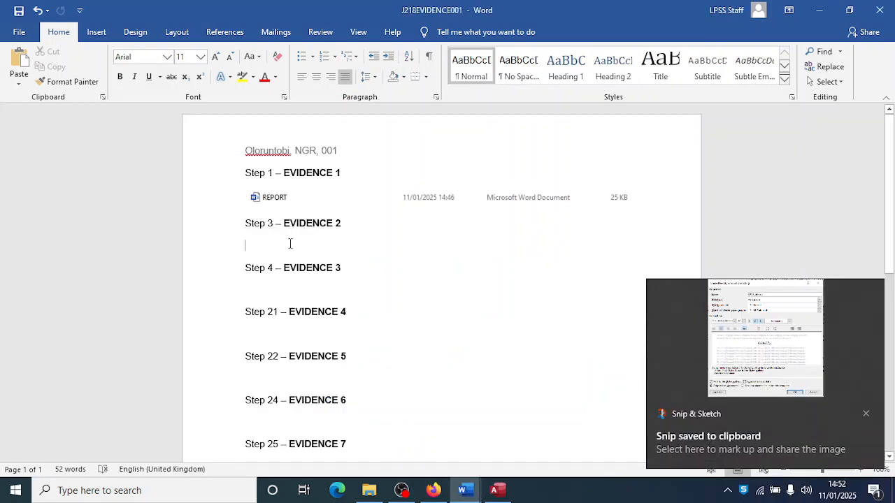
{"action": "key", "text": "ctrl+v"}
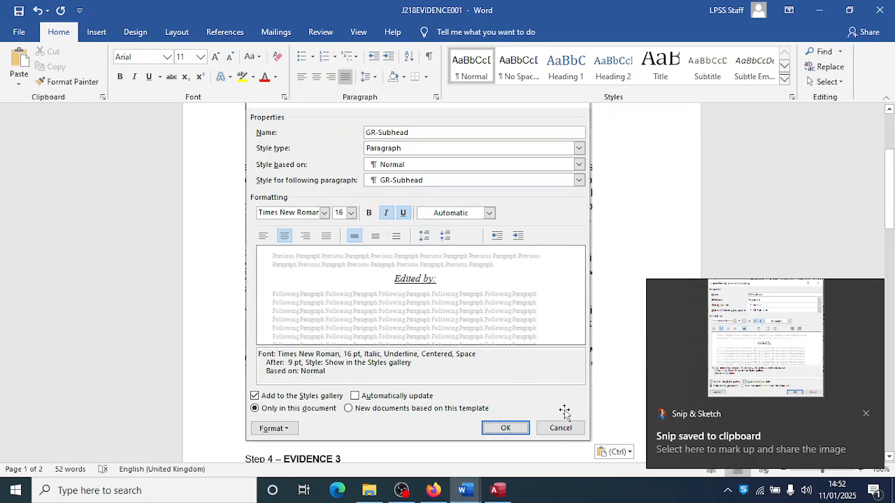
{"action": "left_click", "coordinate": [545, 379]}
{"action": "left_click_drag", "start_coordinate": [590, 441], "coordinate": [541, 390]}
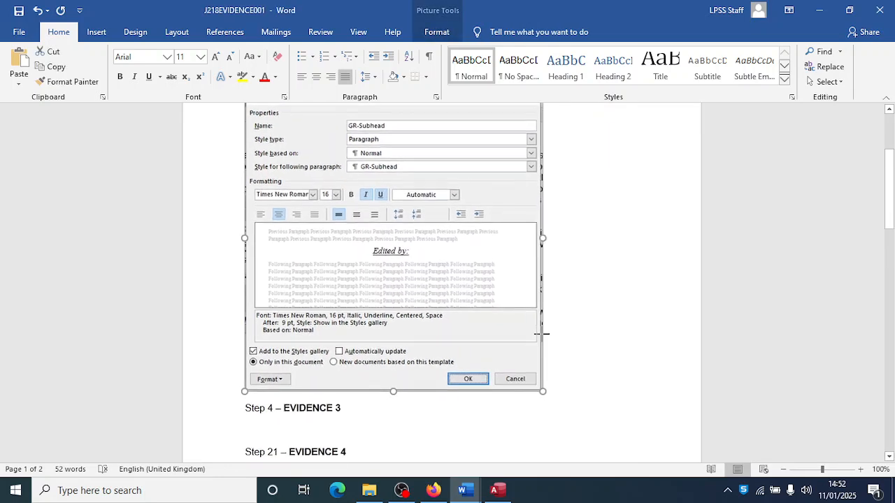
{"action": "key", "text": "alt+Tab"}
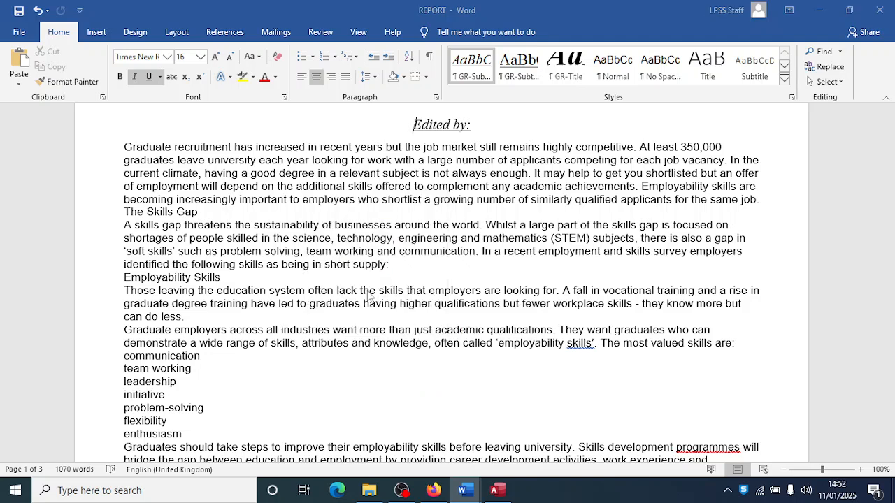
{"action": "key", "text": "alt+Tab"}
{"action": "key", "text": "alt+Tab"}
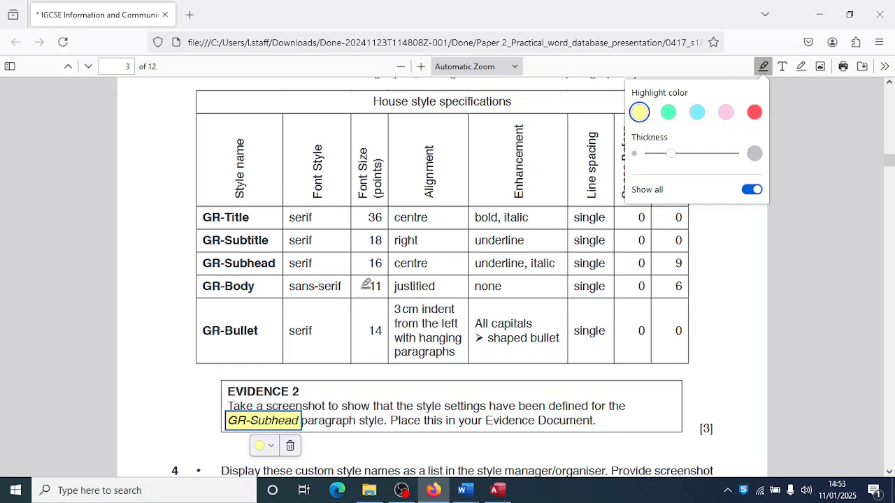
- Define a new GR-Body style based on Normal, in Arial 11 pt, justified
{"action": "key", "text": "alt+Tab"}
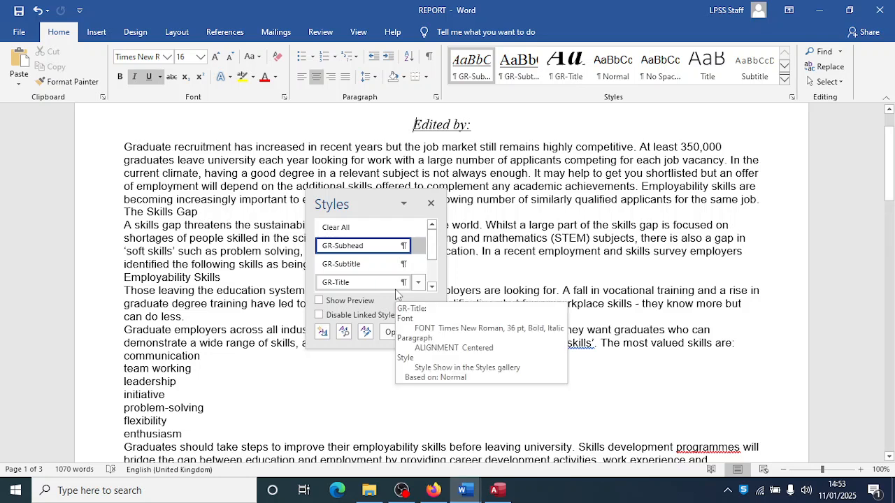
{"action": "left_click", "coordinate": [322, 333]}
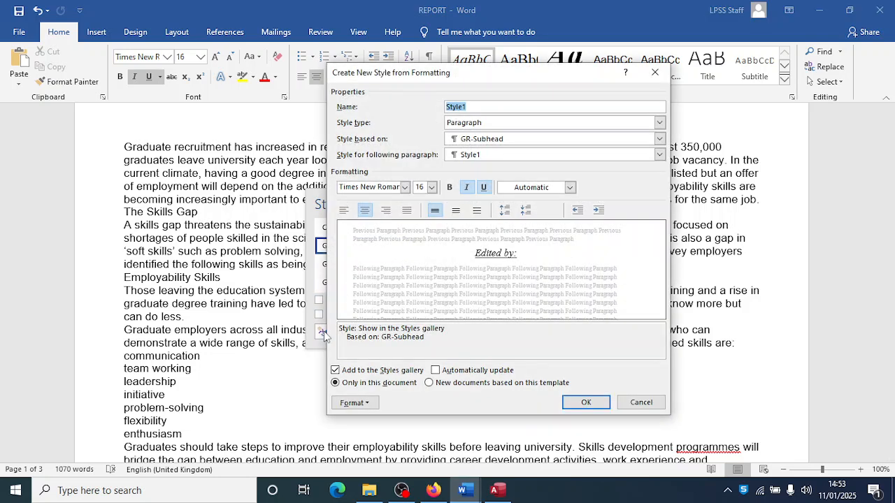
{"action": "type", "text": "GR-Body"}
{"action": "left_click", "coordinate": [498, 139]}
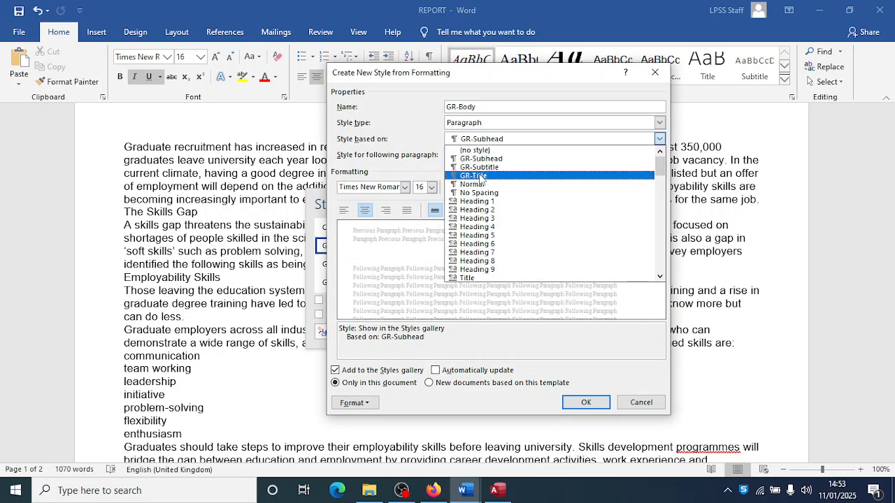
{"action": "left_click", "coordinate": [480, 186]}
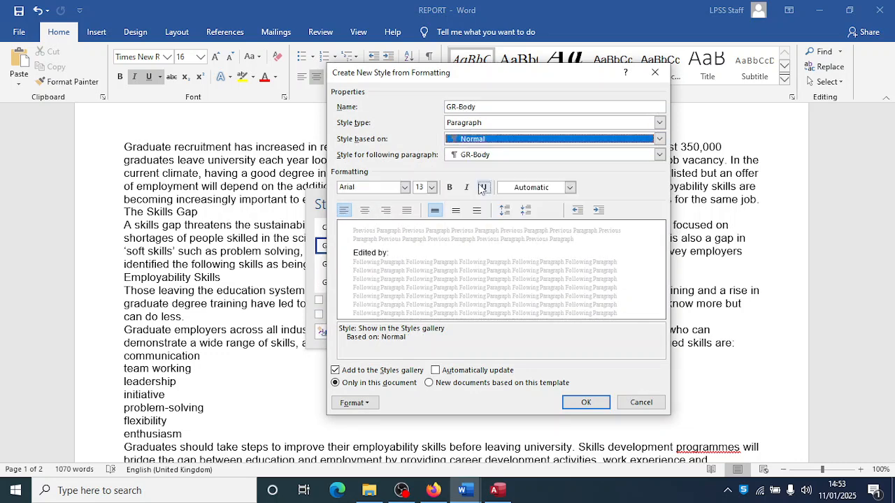
{"action": "left_click", "coordinate": [405, 188]}
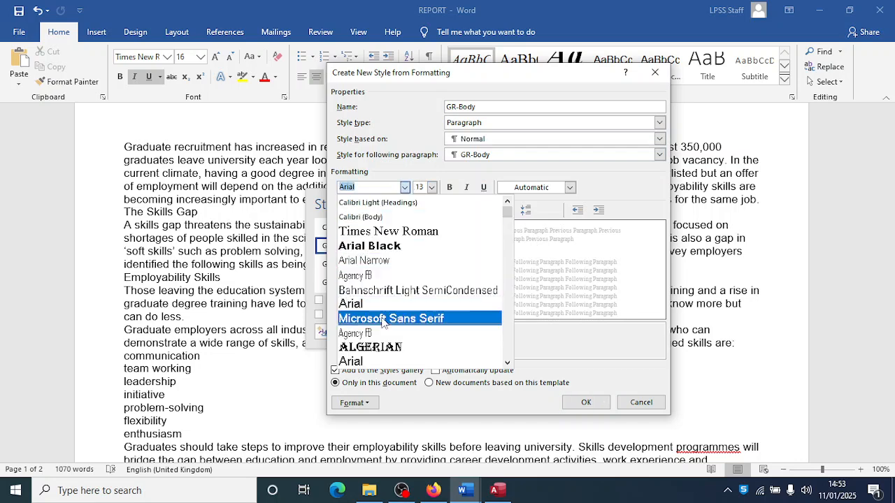
{"action": "left_click", "coordinate": [370, 307]}
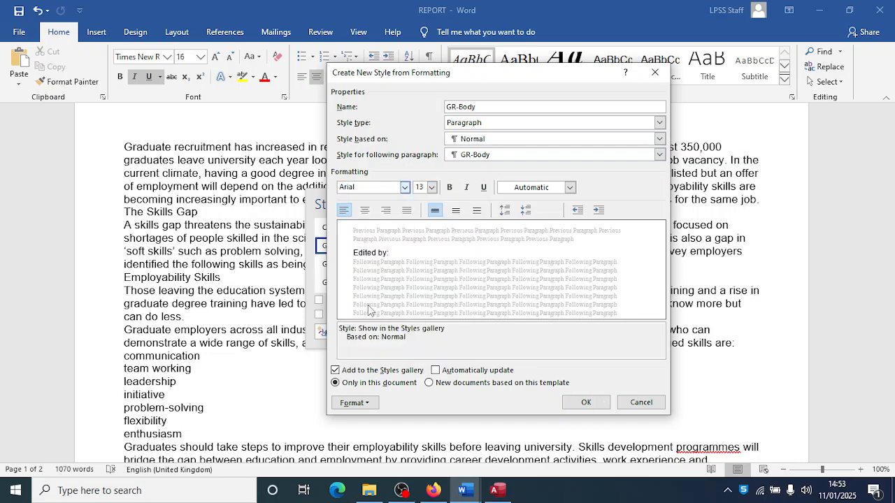
{"action": "left_click", "coordinate": [432, 187]}
{"action": "left_click", "coordinate": [419, 226]}
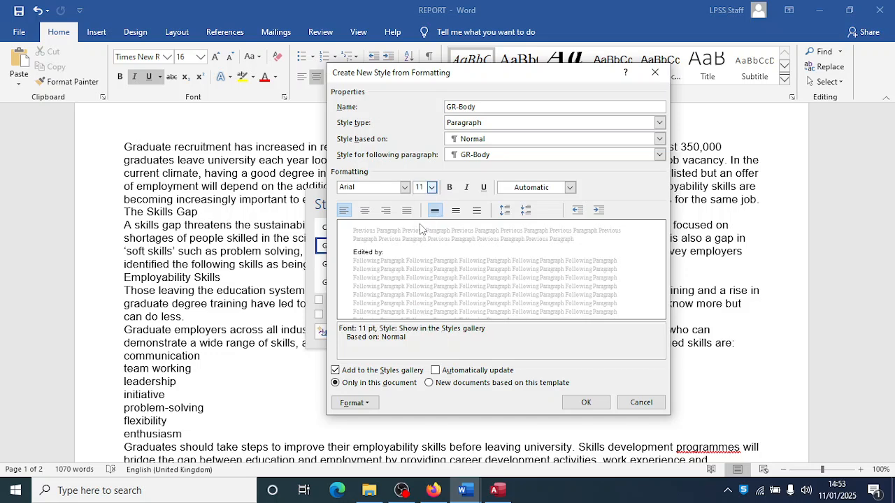
{"action": "left_click", "coordinate": [406, 211]}
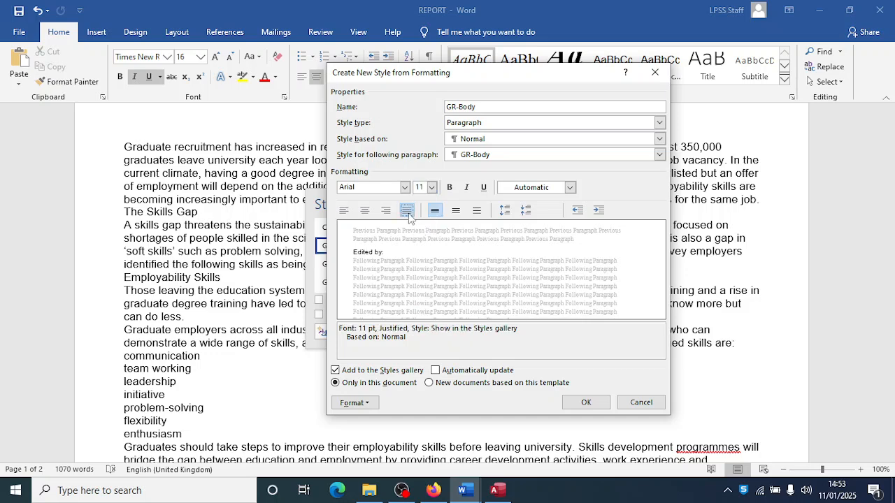
- Give GR-Body 6 pt spacing after paragraphs and save the style
{"action": "key", "text": "alt+Tab"}
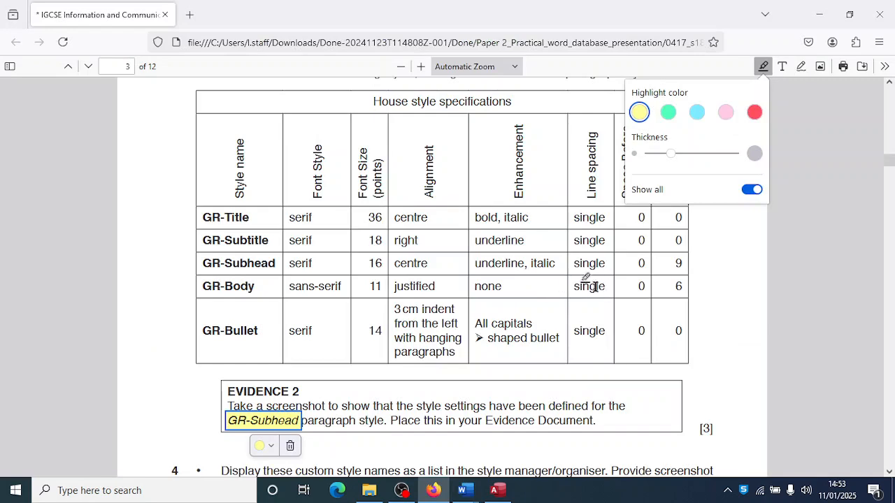
{"action": "scroll", "coordinate": [622, 281], "scroll_direction": "up", "scroll_amount": 2}
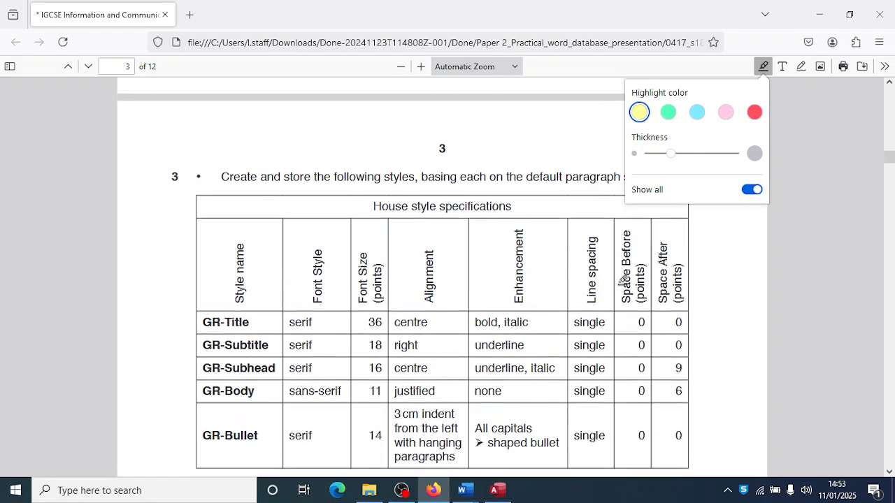
{"action": "scroll", "coordinate": [622, 280], "scroll_direction": "down", "scroll_amount": 3}
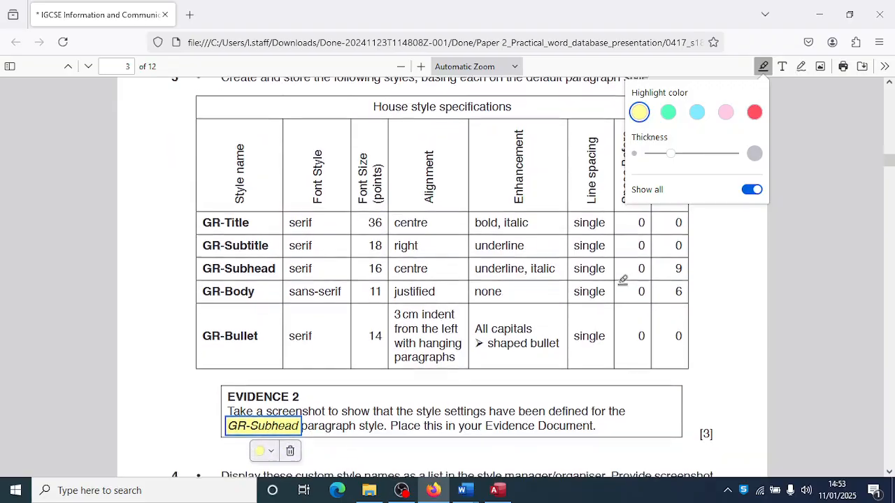
{"action": "key", "text": "alt+Tab"}
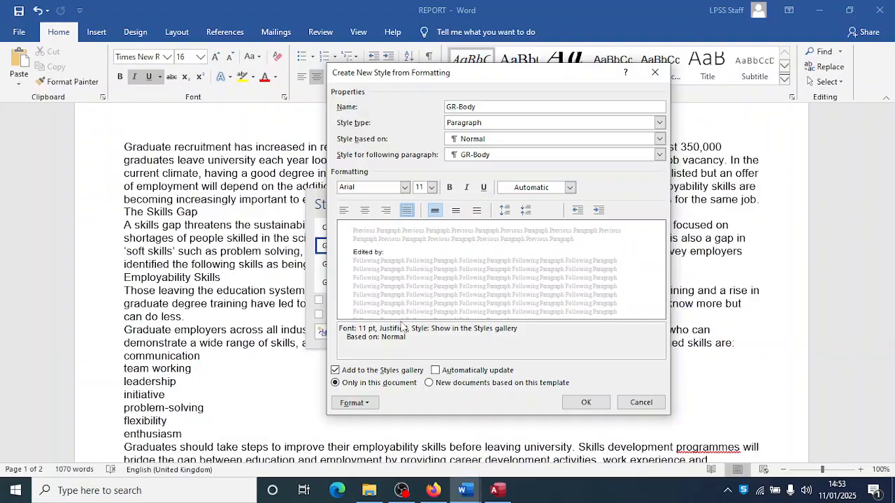
{"action": "left_click", "coordinate": [360, 409]}
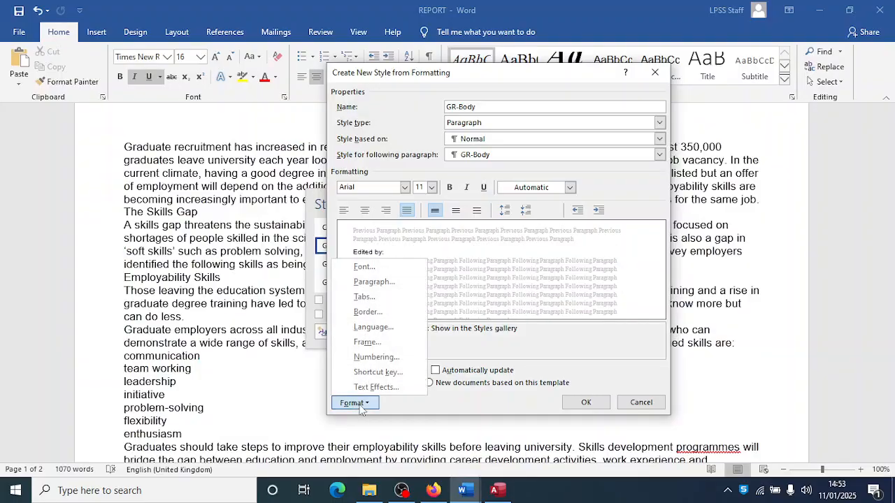
{"action": "left_click", "coordinate": [369, 282]}
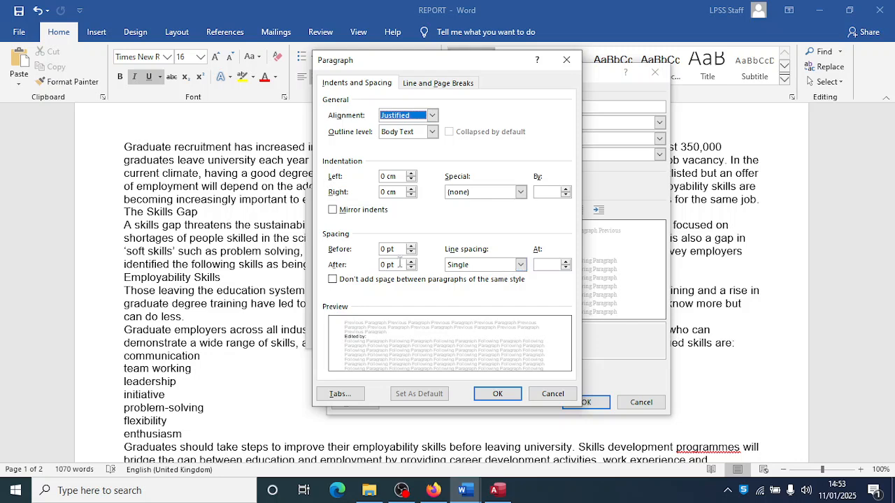
{"action": "left_click", "coordinate": [411, 260]}
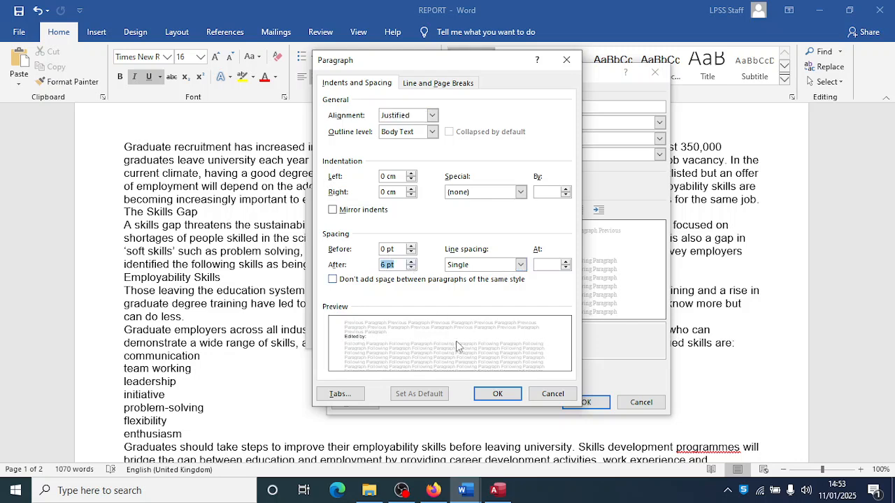
{"action": "left_click", "coordinate": [497, 394]}
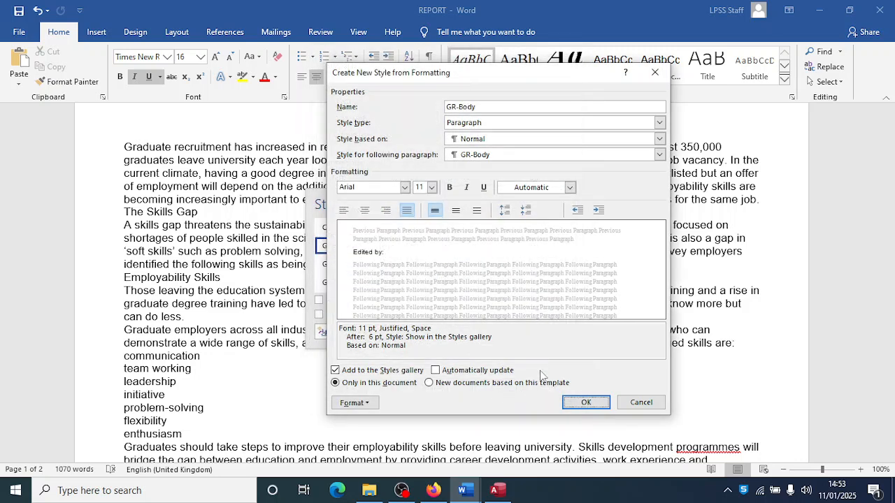
{"action": "left_click", "coordinate": [573, 403]}
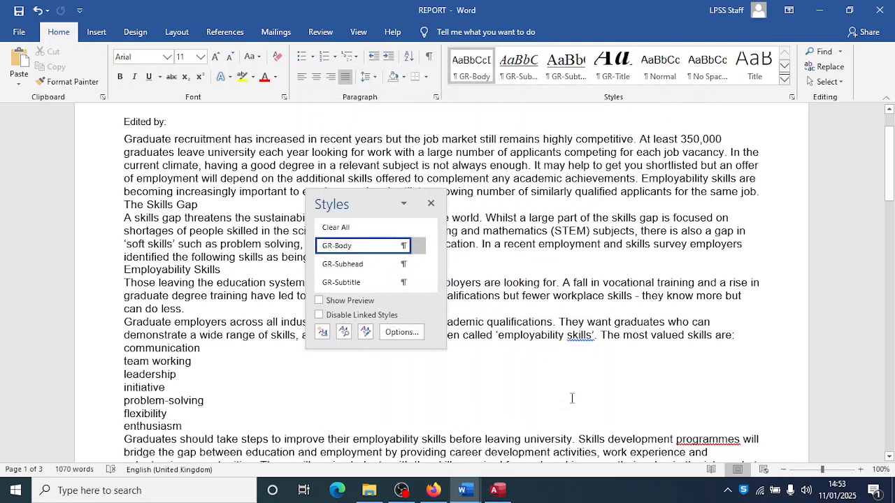
- Start a GR-Bullet style based on Normal with Times New Roman 14 pt
{"action": "key", "text": "alt+Tab"}
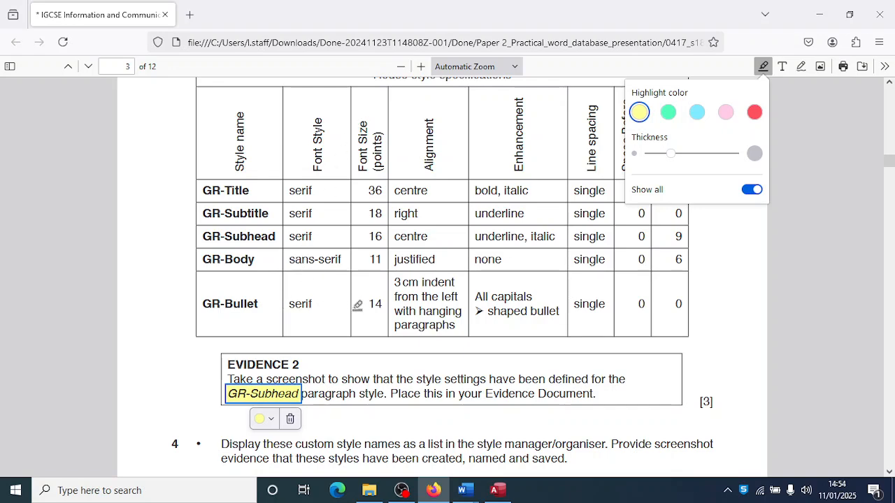
{"action": "key", "text": "alt+Tab"}
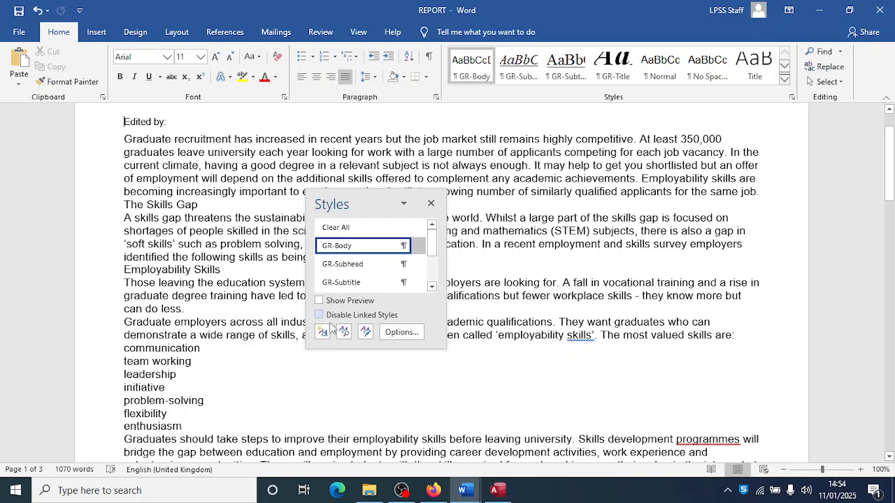
{"action": "left_click", "coordinate": [322, 332]}
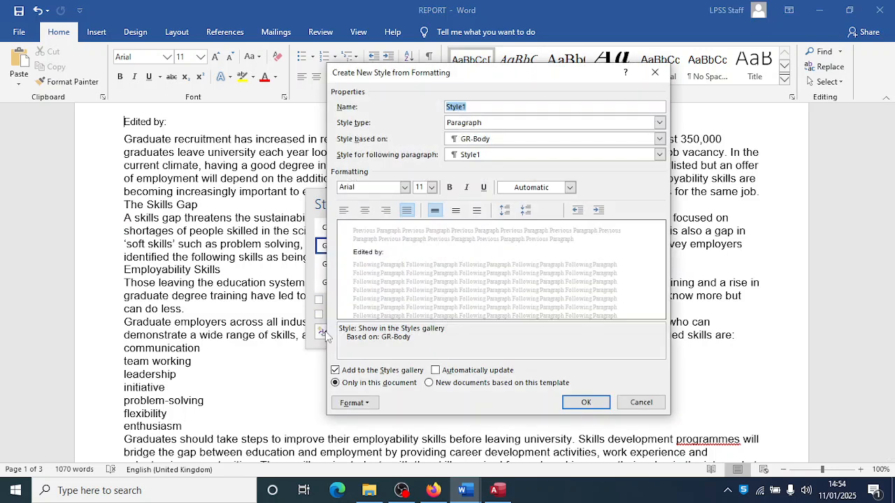
{"action": "type", "text": "GR-Bullet"}
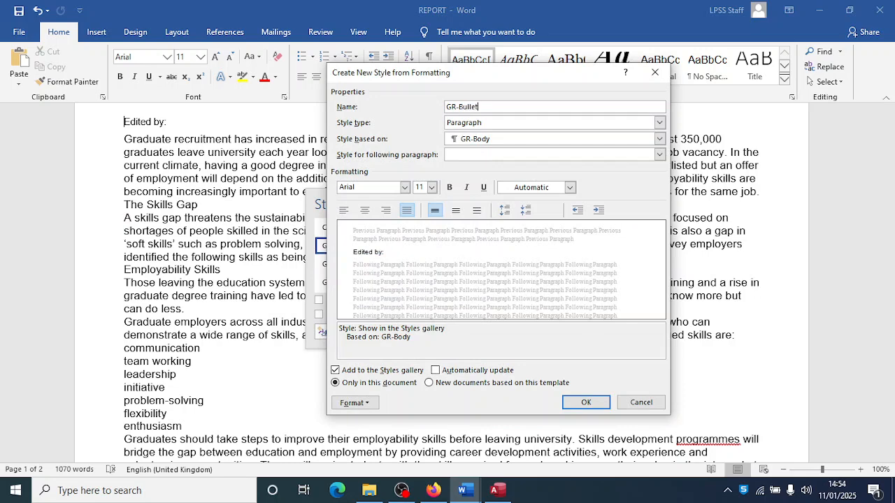
{"action": "left_click", "coordinate": [659, 138]}
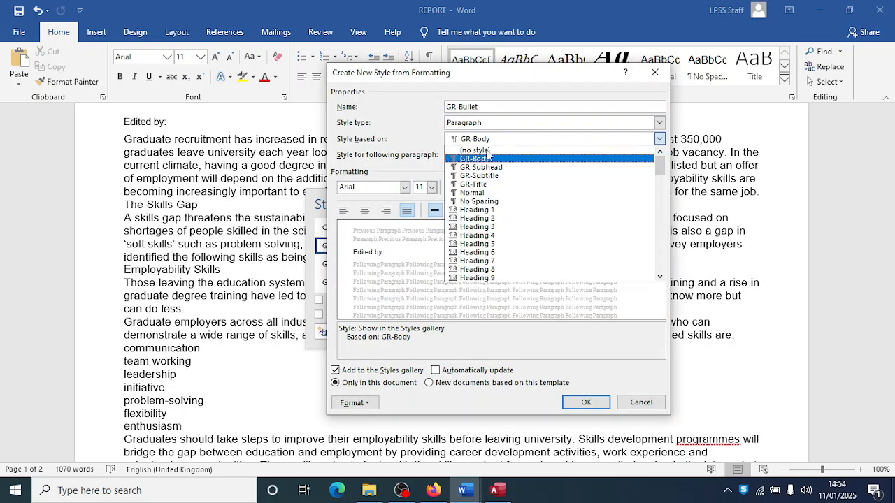
{"action": "left_click", "coordinate": [480, 195]}
{"action": "left_click", "coordinate": [405, 188]}
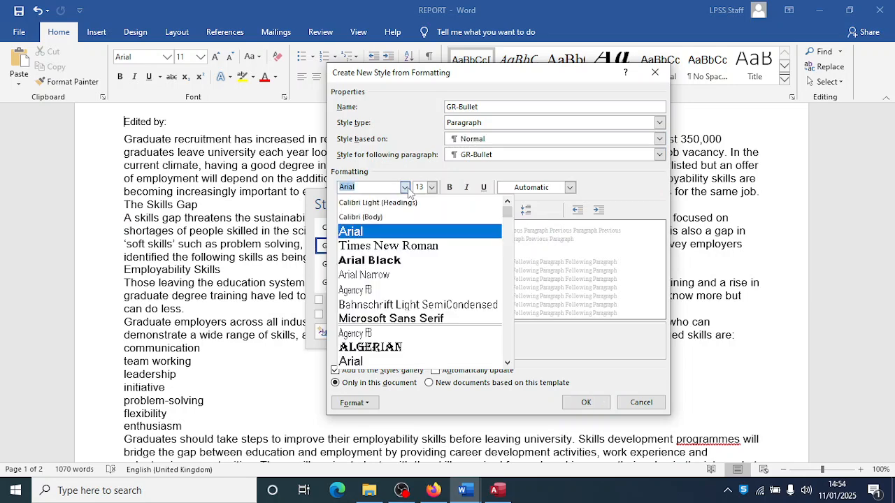
{"action": "left_click", "coordinate": [390, 248]}
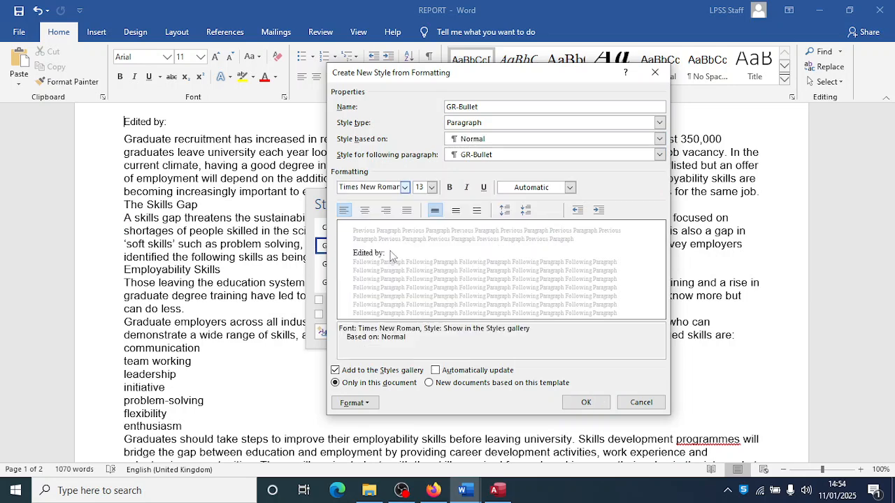
{"action": "left_click", "coordinate": [432, 187]}
{"action": "left_click", "coordinate": [422, 244]}
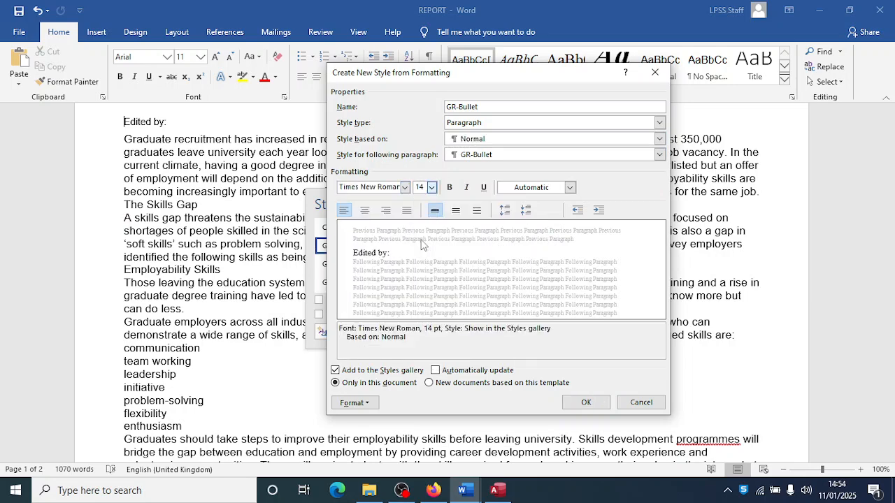
- Give GR-Bullet a 3 cm left indent with a hanging indent
{"action": "key", "text": "alt+Tab"}
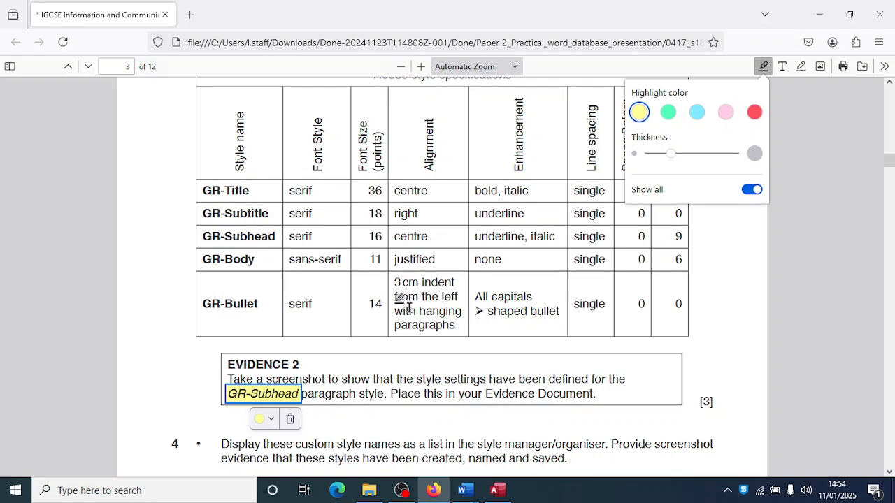
{"action": "key", "text": "alt+Tab"}
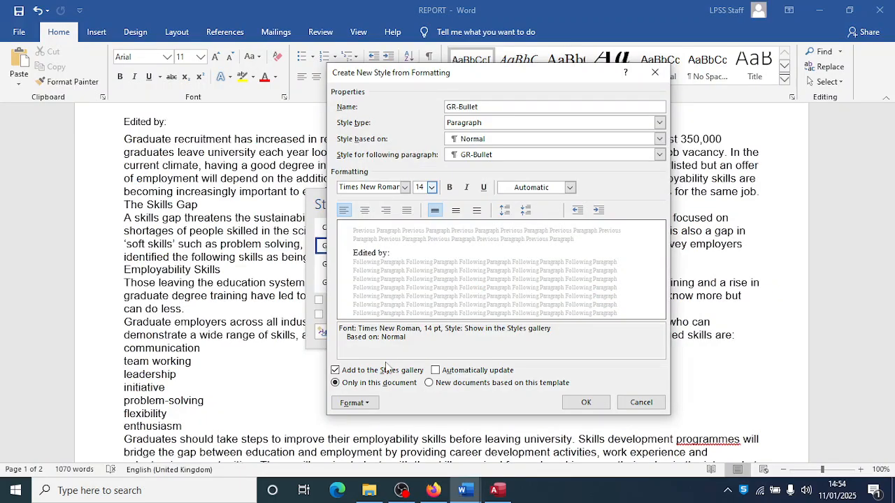
{"action": "left_click", "coordinate": [365, 403]}
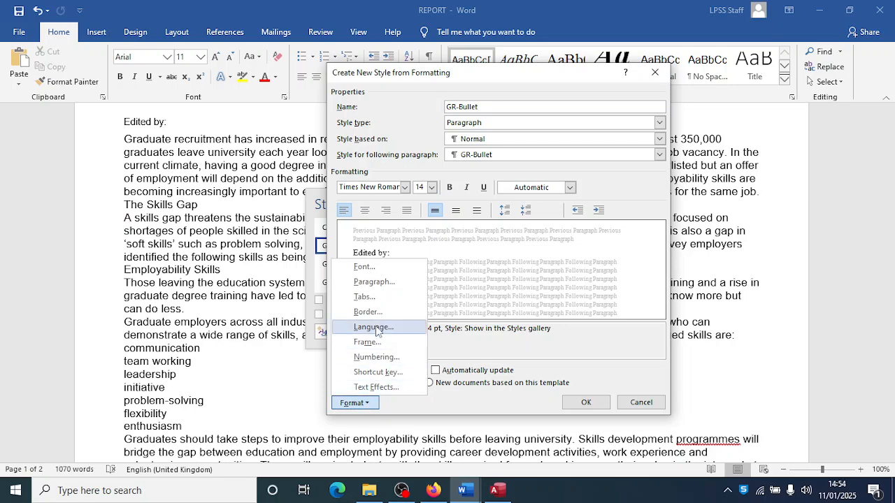
{"action": "left_click", "coordinate": [390, 284]}
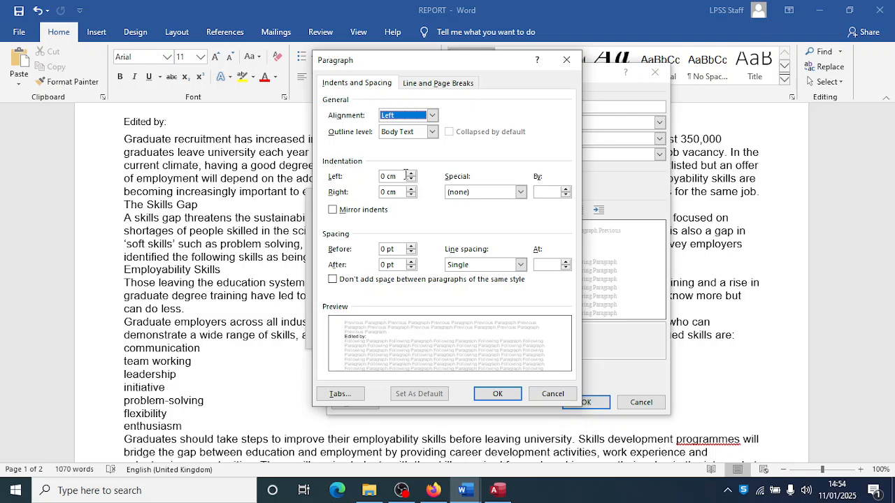
{"action": "left_click", "coordinate": [383, 176]}
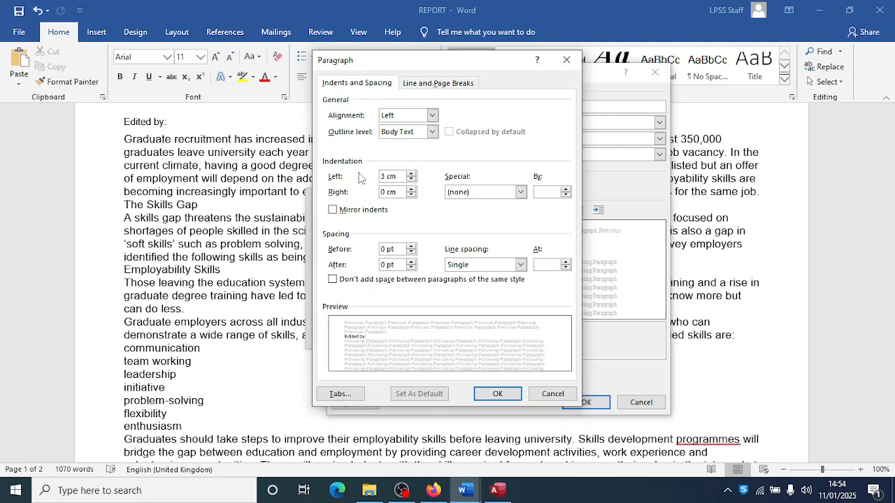
{"action": "left_click", "coordinate": [508, 196]}
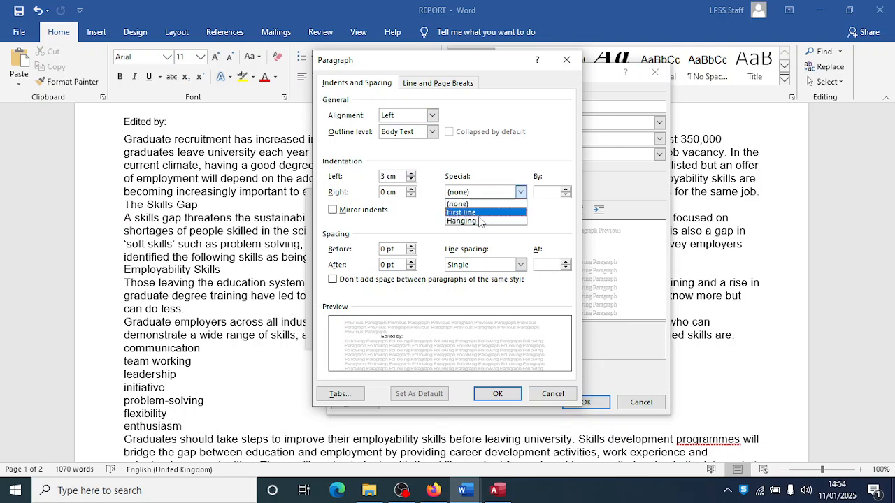
{"action": "left_click", "coordinate": [479, 221]}
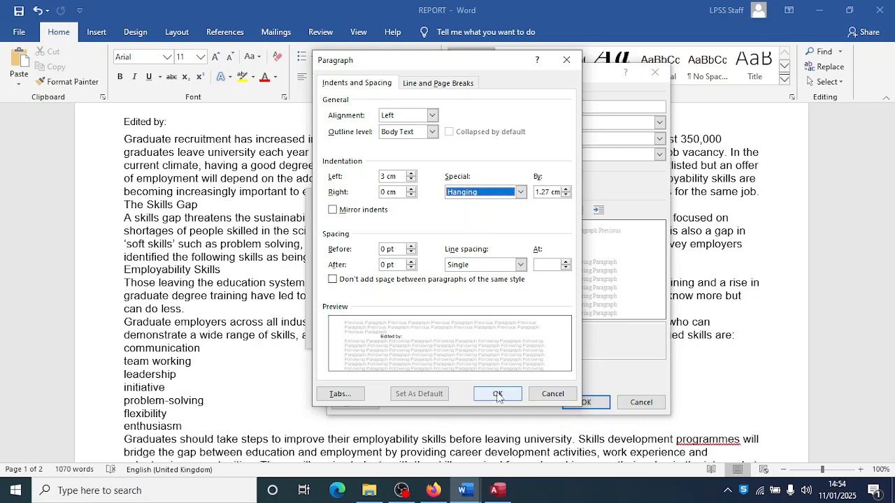
{"action": "left_click", "coordinate": [497, 394]}
- Recheck the exam specifications and bring up GR-Bullet's font settings
{"action": "left_click", "coordinate": [433, 490]}
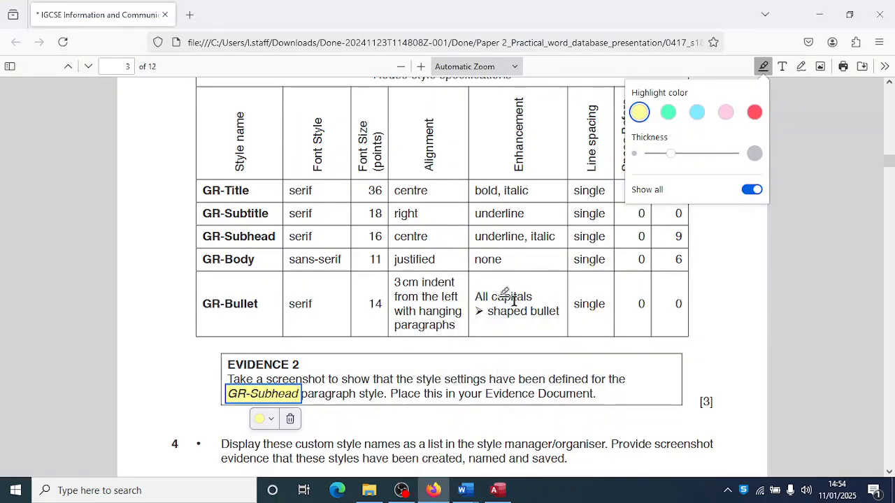
{"action": "key", "text": "alt+Tab"}
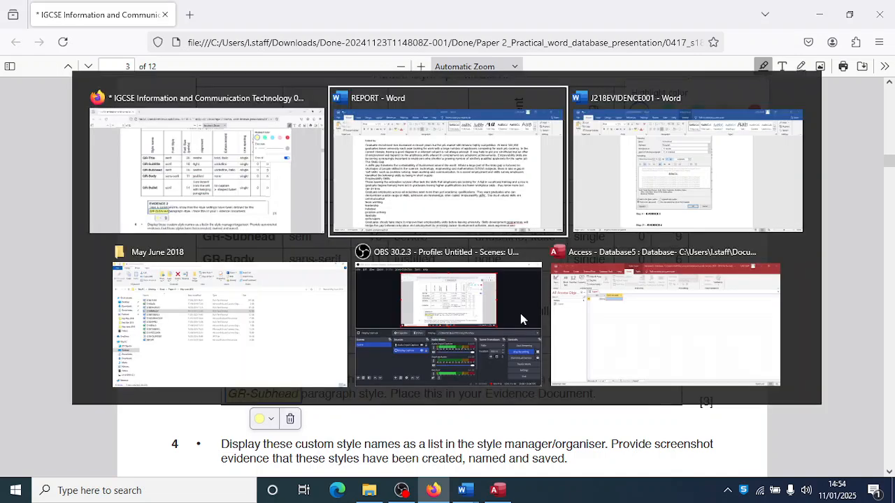
{"action": "left_click", "coordinate": [369, 400]}
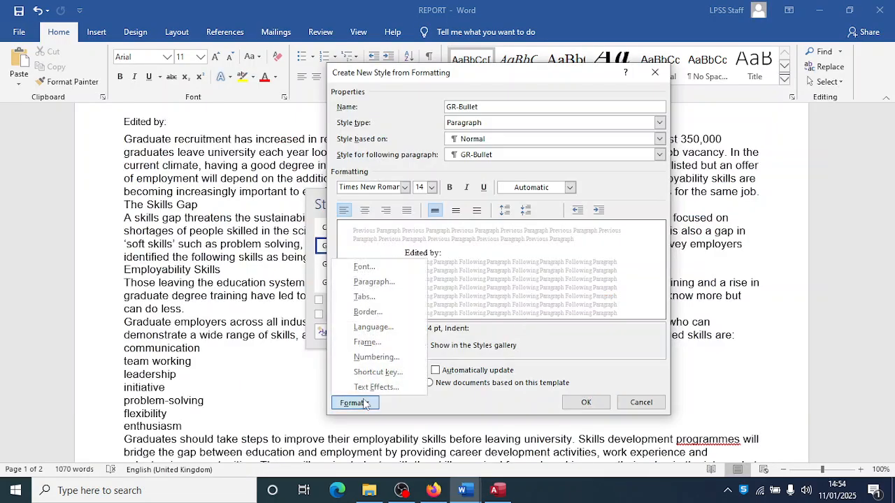
{"action": "left_click", "coordinate": [366, 267]}
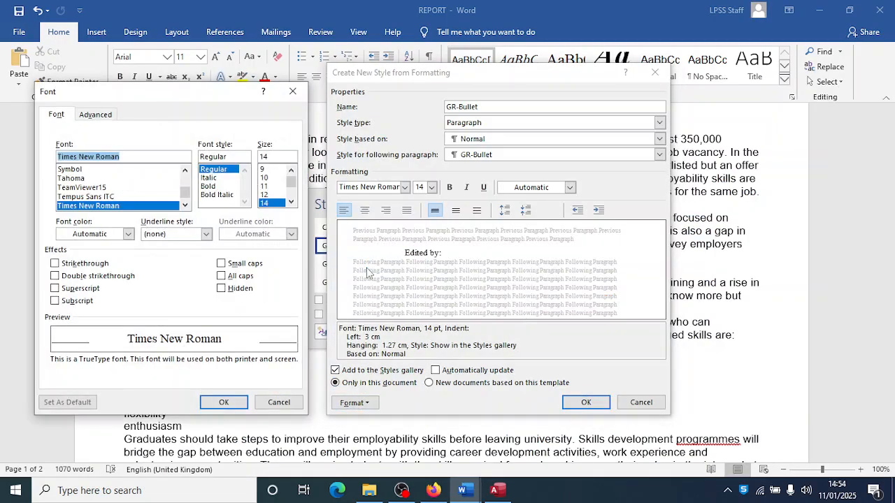
- Make GR-Bullet all capitals with arrow-shaped bullets
{"action": "left_click", "coordinate": [222, 276]}
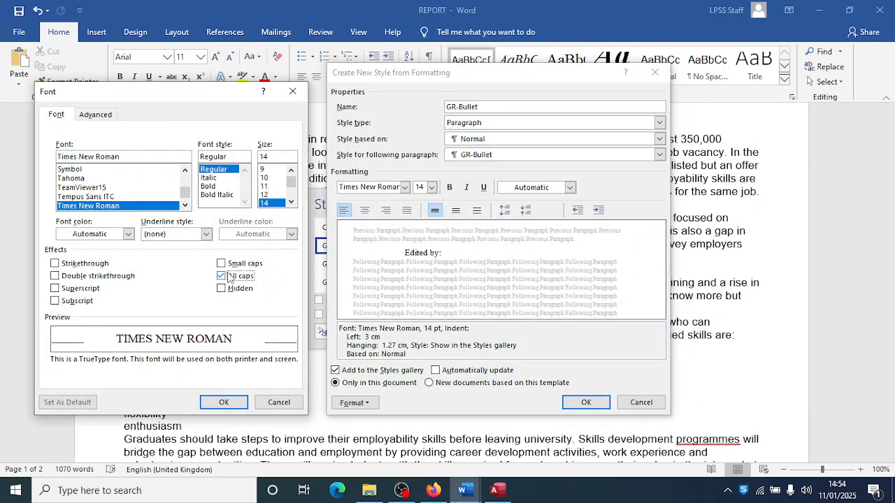
{"action": "left_click", "coordinate": [230, 401]}
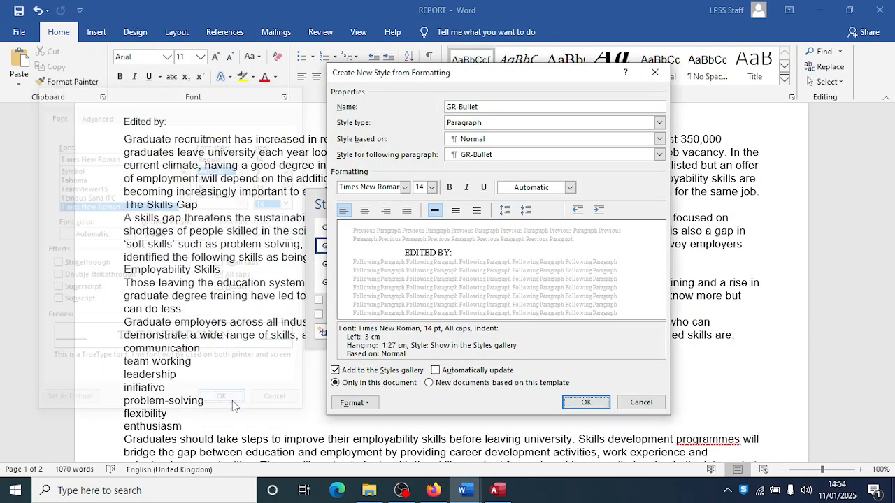
{"action": "left_click", "coordinate": [365, 404]}
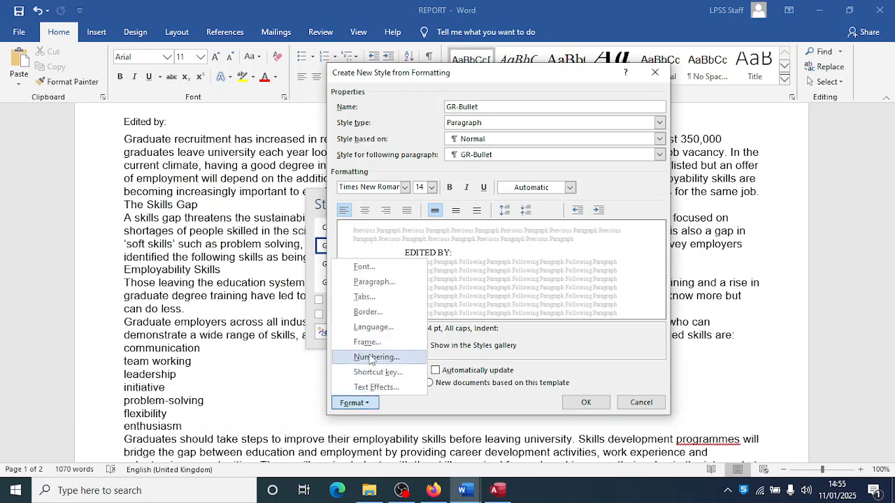
{"action": "left_click", "coordinate": [370, 357]}
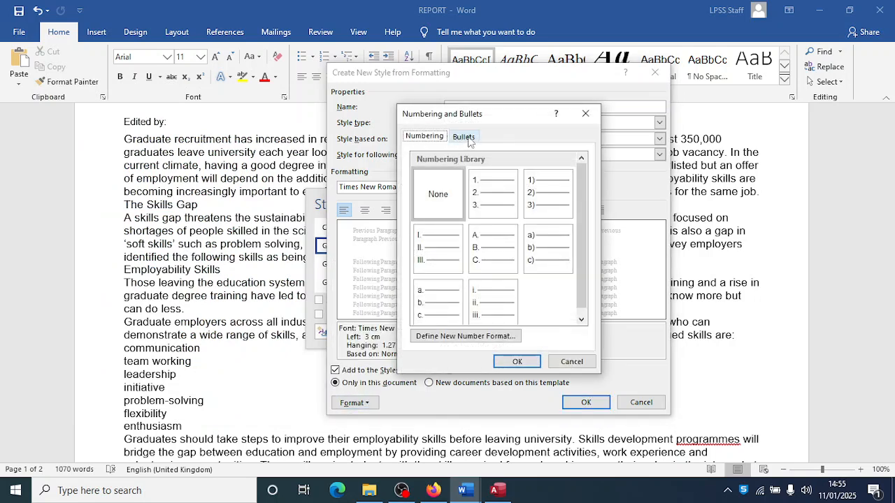
{"action": "left_click", "coordinate": [465, 136]}
{"action": "left_click", "coordinate": [427, 214]}
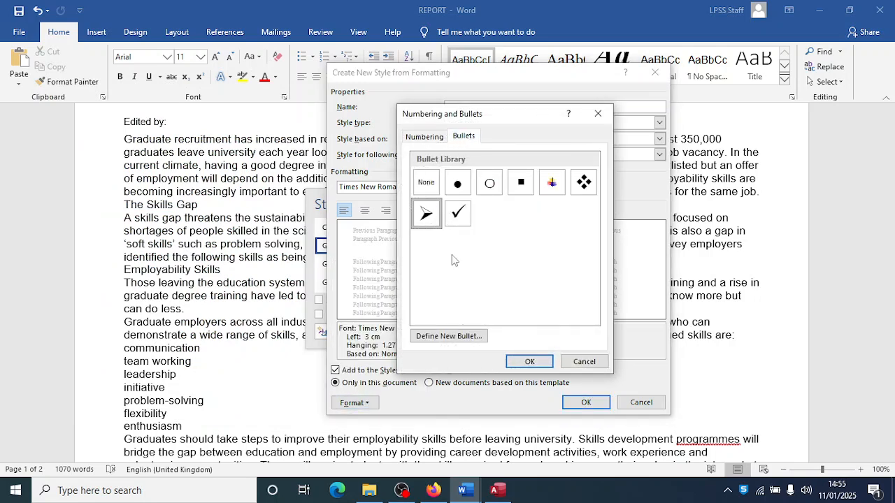
{"action": "left_click", "coordinate": [528, 361]}
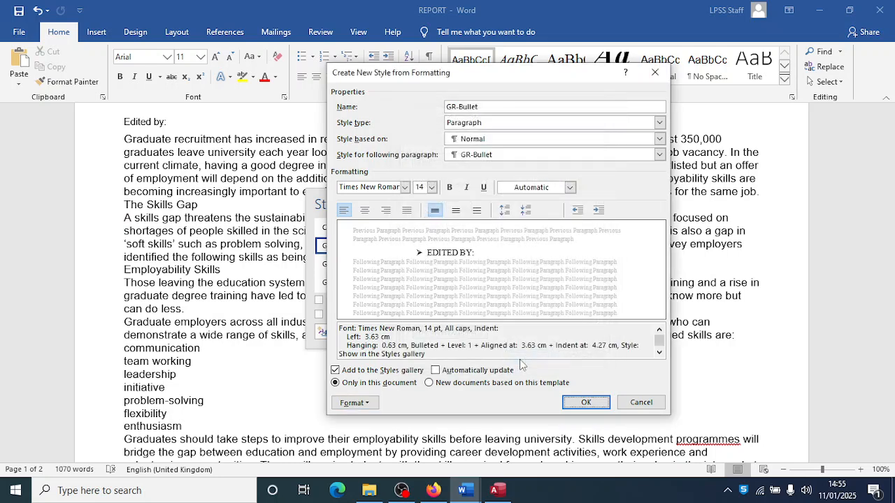
- Confirm the hanging indent and save the GR-Bullet style
{"action": "key", "text": "alt+Tab"}
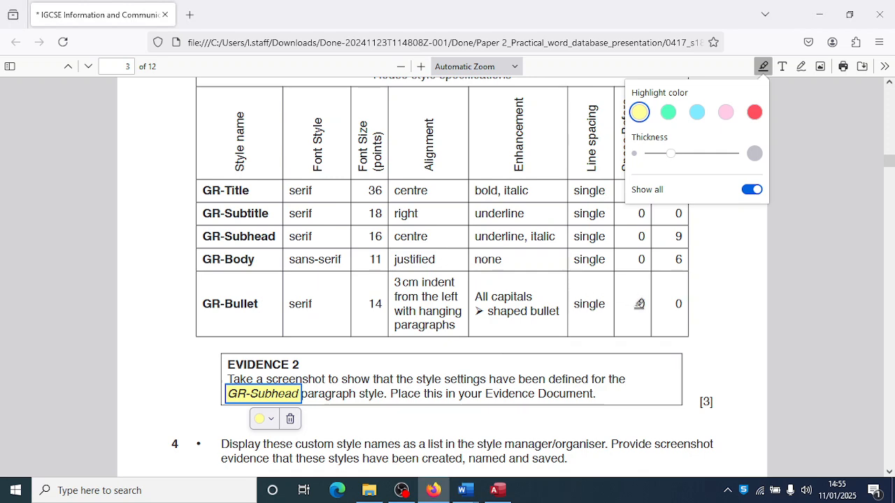
{"action": "key", "text": "alt+Tab"}
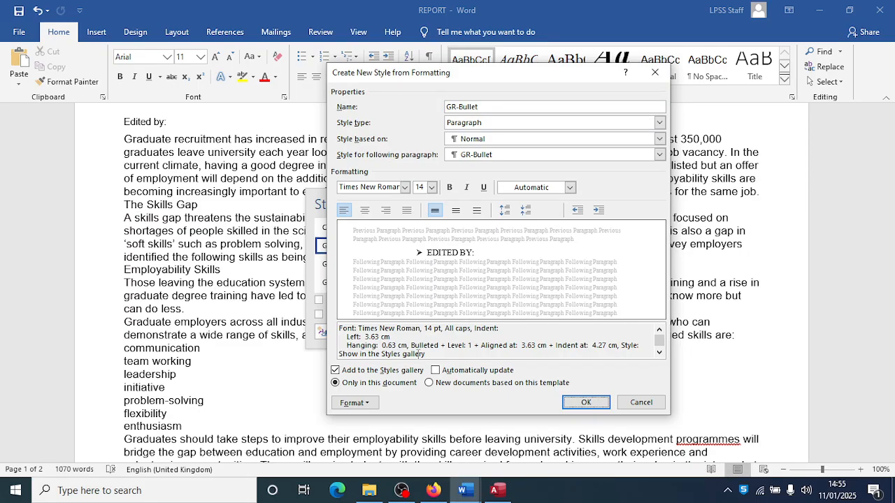
{"action": "left_click", "coordinate": [354, 403]}
{"action": "left_click", "coordinate": [377, 283]}
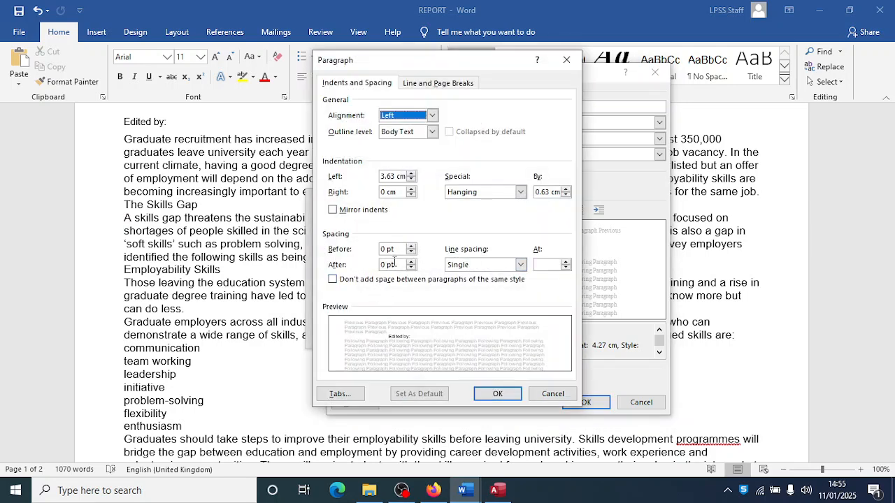
{"action": "left_click", "coordinate": [497, 394]}
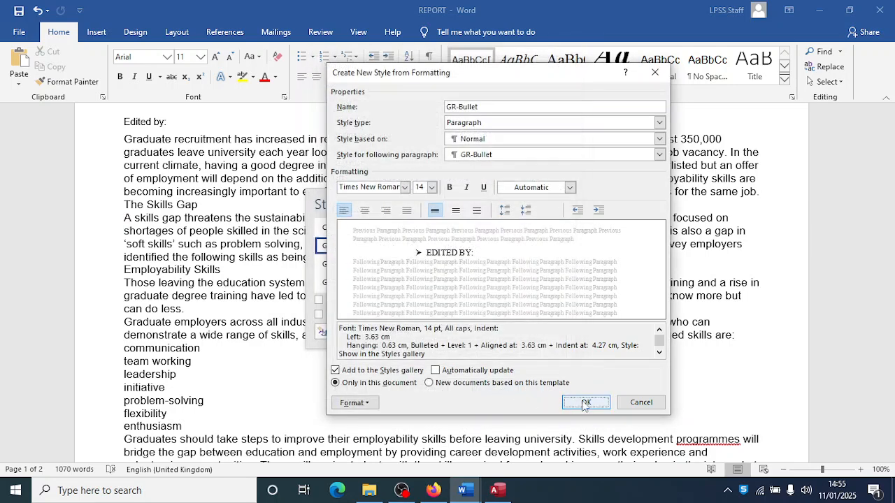
{"action": "left_click", "coordinate": [586, 403]}
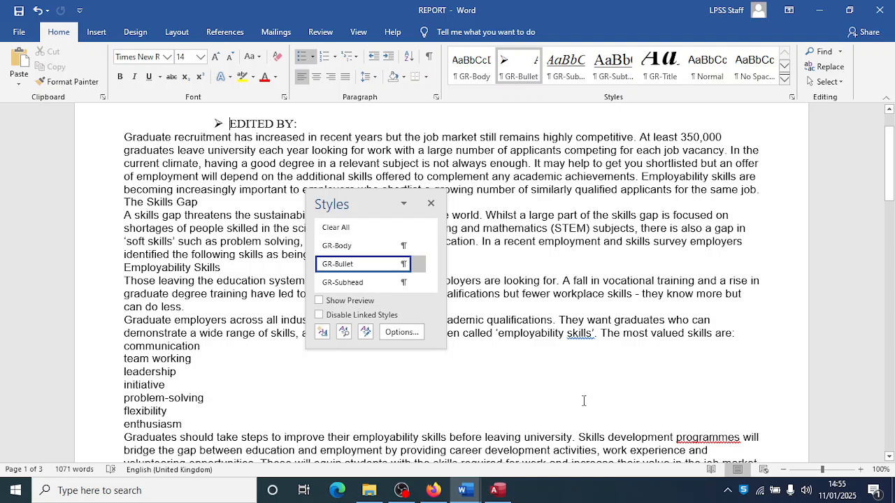
- Review the exam specs, then enlarge the style list to show all five GR styles
{"action": "key", "text": "alt+Tab"}
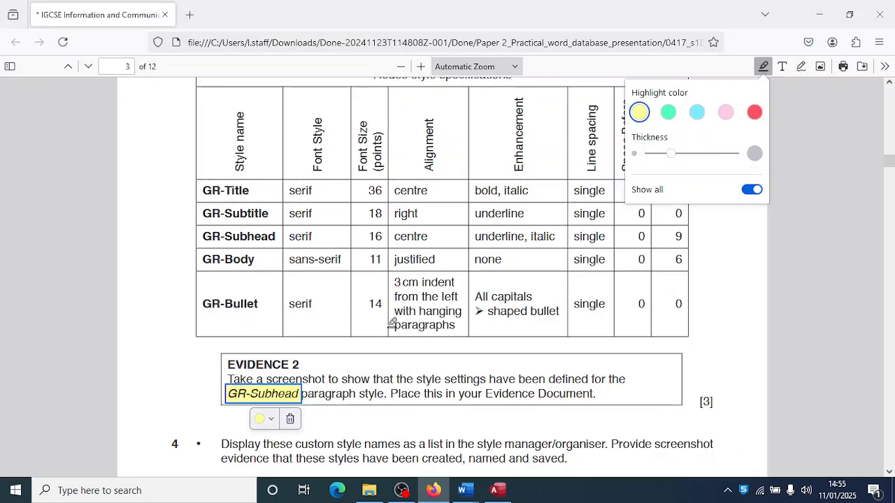
{"action": "scroll", "coordinate": [390, 323], "scroll_direction": "down", "scroll_amount": 3}
{"action": "scroll", "coordinate": [392, 323], "scroll_direction": "down", "scroll_amount": 2}
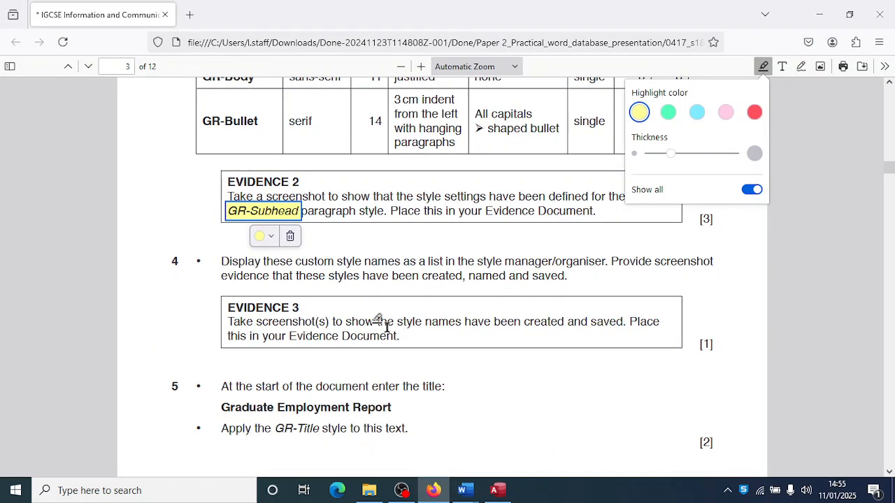
{"action": "scroll", "coordinate": [387, 327], "scroll_direction": "down", "scroll_amount": 1}
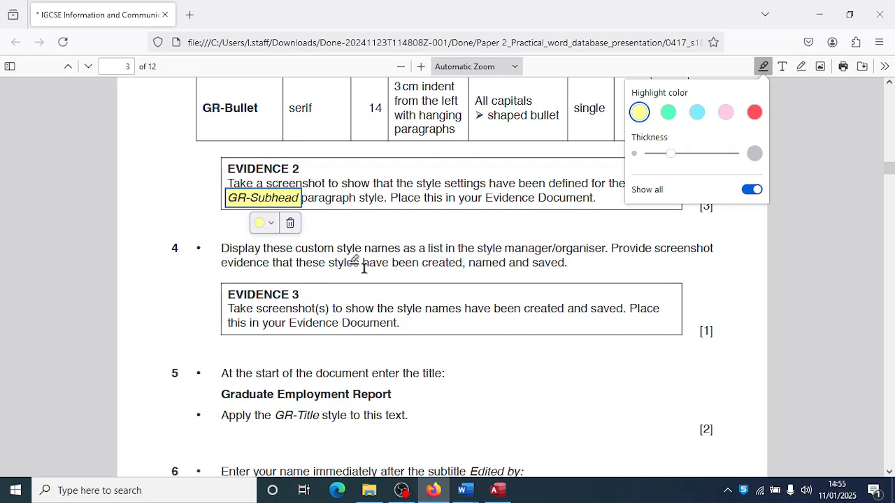
{"action": "key", "text": "alt+Tab"}
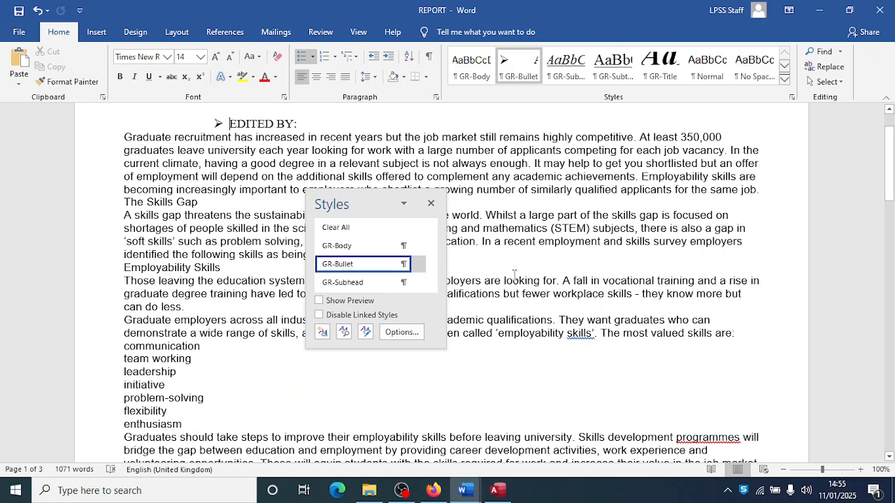
{"action": "left_click_drag", "start_coordinate": [446, 348], "coordinate": [473, 389]}
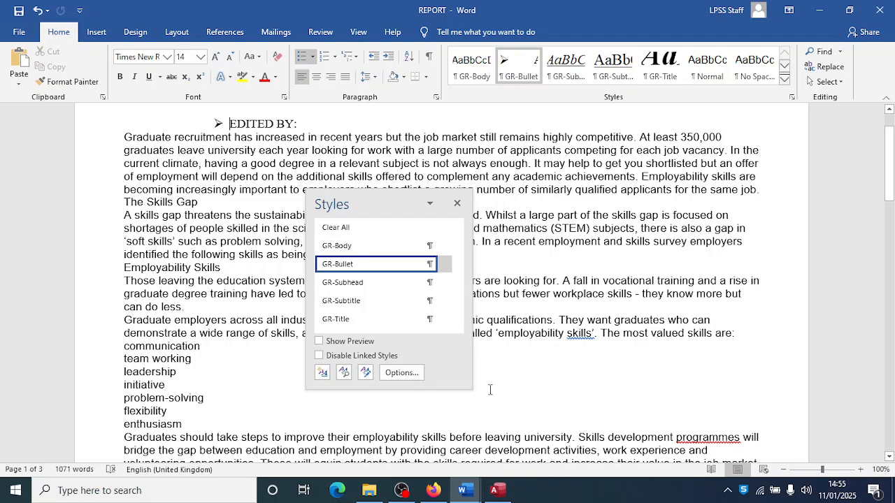
{"action": "key", "text": "super+shift+s"}
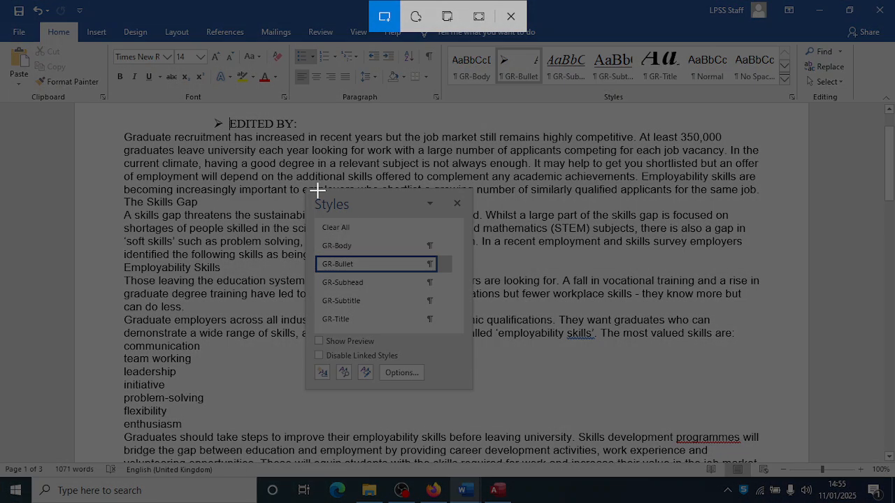
- Paste a snip of the GR style list under Step 4 in J218EVIDENCE001, then close the list
{"action": "left_click_drag", "start_coordinate": [306, 188], "coordinate": [471, 389]}
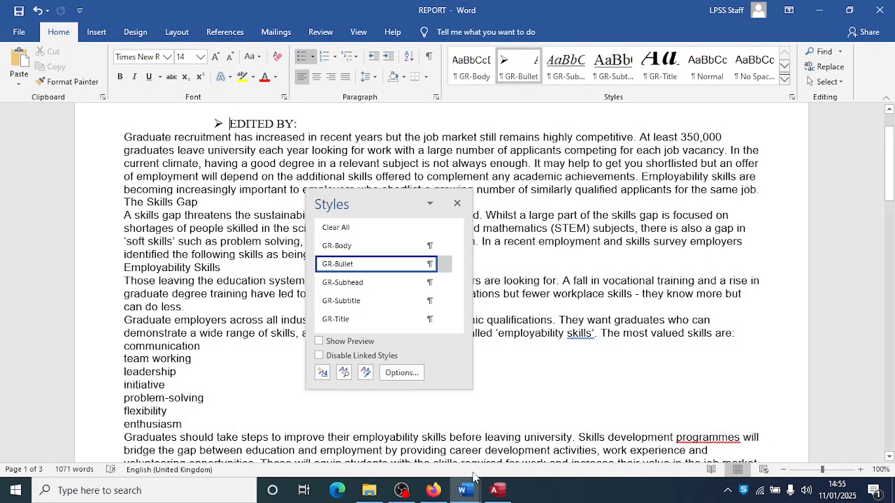
{"action": "left_click", "coordinate": [462, 490]}
{"action": "left_click", "coordinate": [422, 439]}
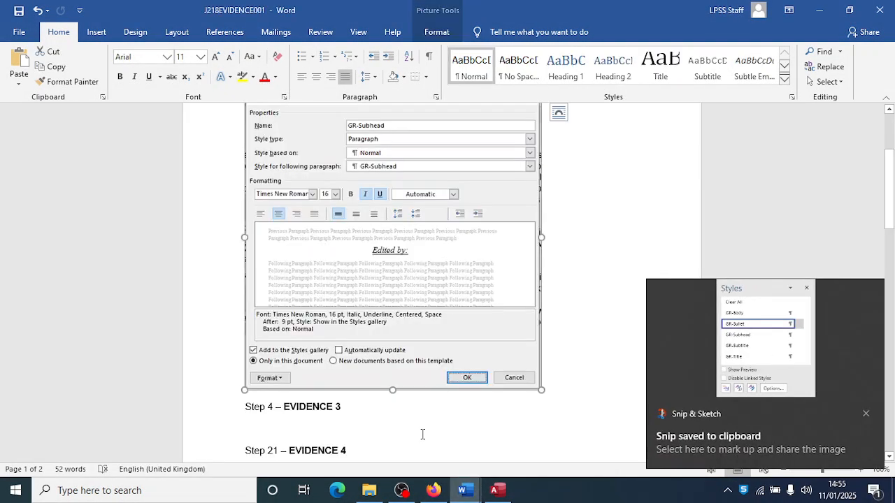
{"action": "left_click", "coordinate": [316, 419]}
{"action": "key", "text": "ctrl+v"}
{"action": "key", "text": "alt+Tab"}
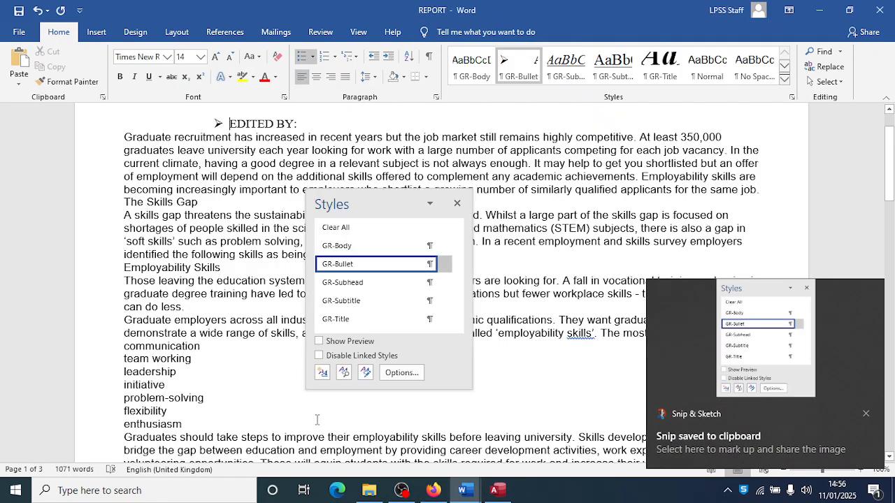
{"action": "left_click", "coordinate": [456, 203]}
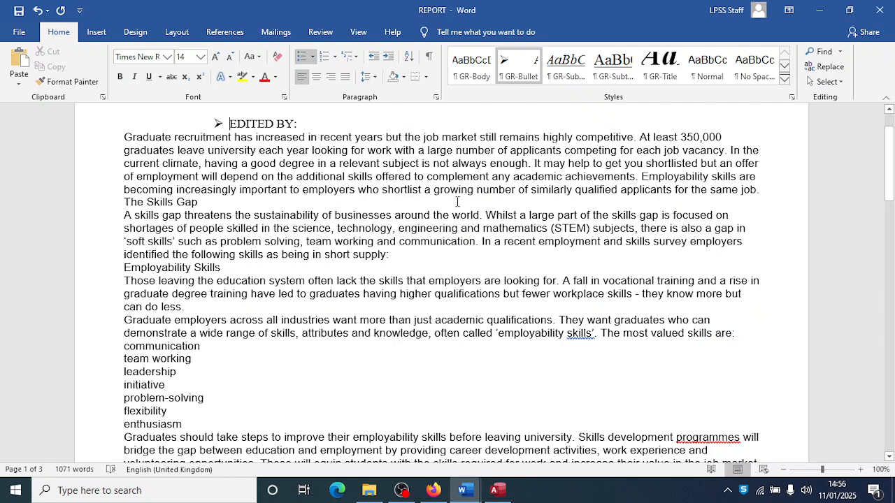
{"action": "key", "text": "alt+Tab"}
{"action": "key", "text": "alt+Tab"}
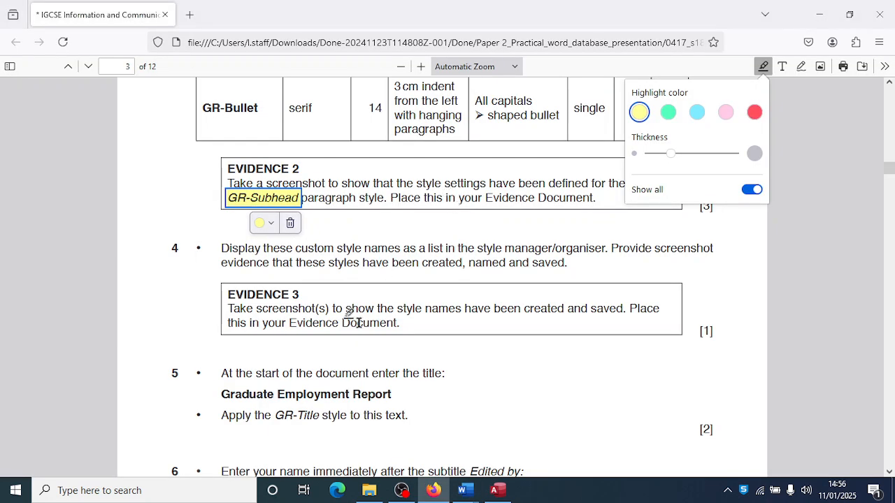
- Read question 5, then insert a blank title line above EDITED BY: in REPORT
{"action": "scroll", "coordinate": [355, 315], "scroll_direction": "down", "scroll_amount": 2}
{"action": "scroll", "coordinate": [358, 322], "scroll_direction": "down", "scroll_amount": 1}
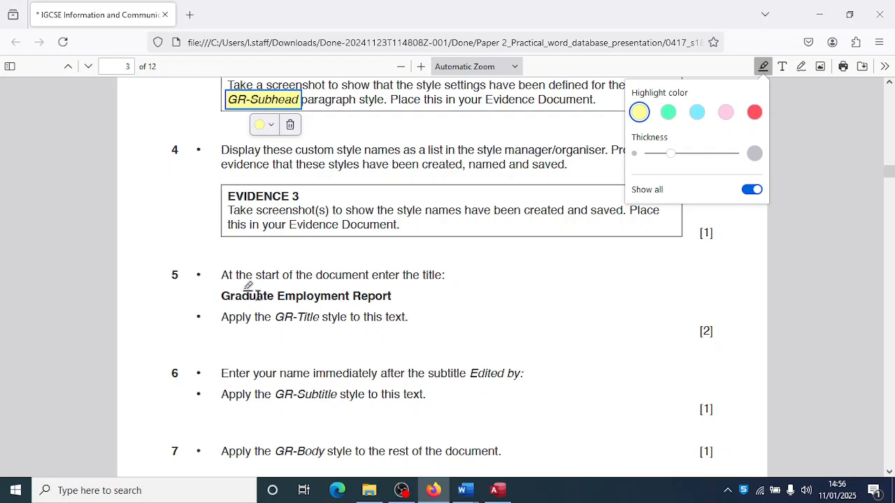
{"action": "key", "text": "alt+Tab"}
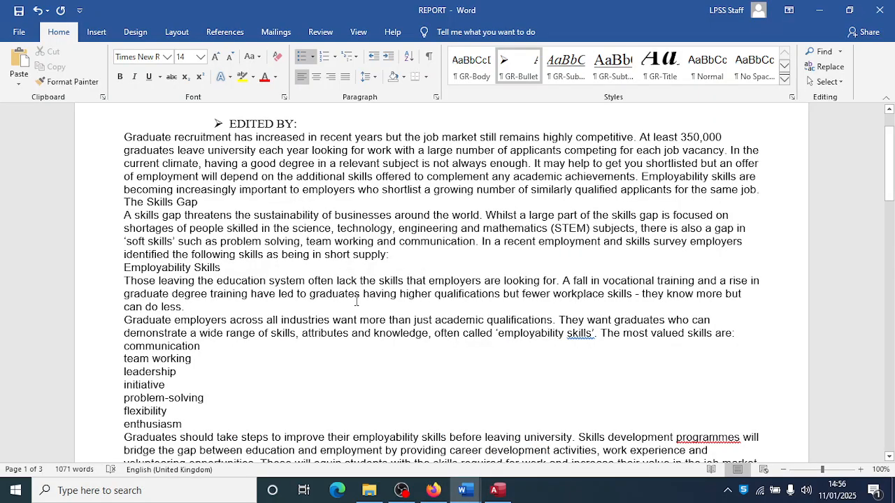
{"action": "scroll", "coordinate": [357, 300], "scroll_direction": "up", "scroll_amount": 2}
{"action": "key", "text": "Return"}
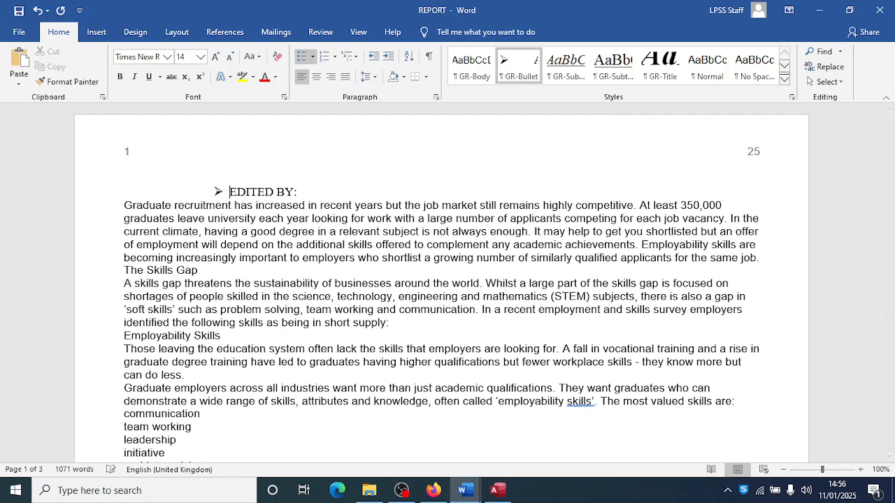
{"action": "key", "text": "Up"}
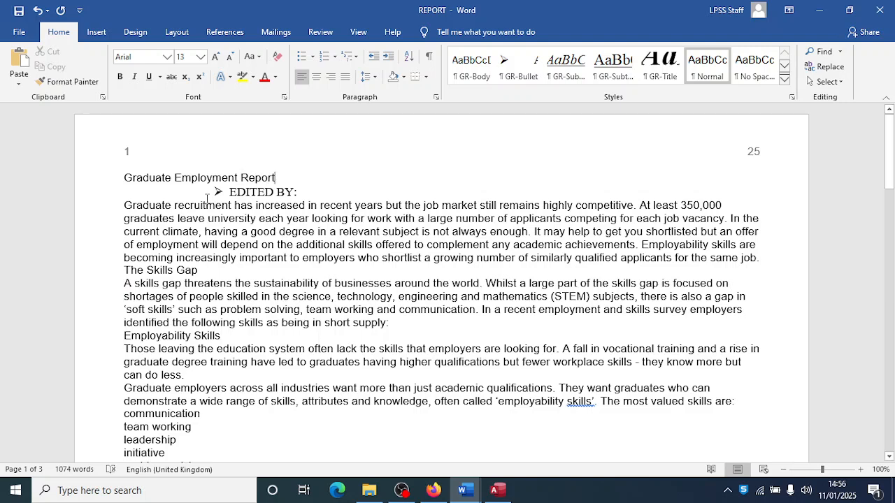
- Style 'Graduate Employment Report' as GR-Title and the Edited by line, with the candidate's name, as GR-Subtitle
{"action": "left_click_drag", "start_coordinate": [125, 180], "coordinate": [279, 178]}
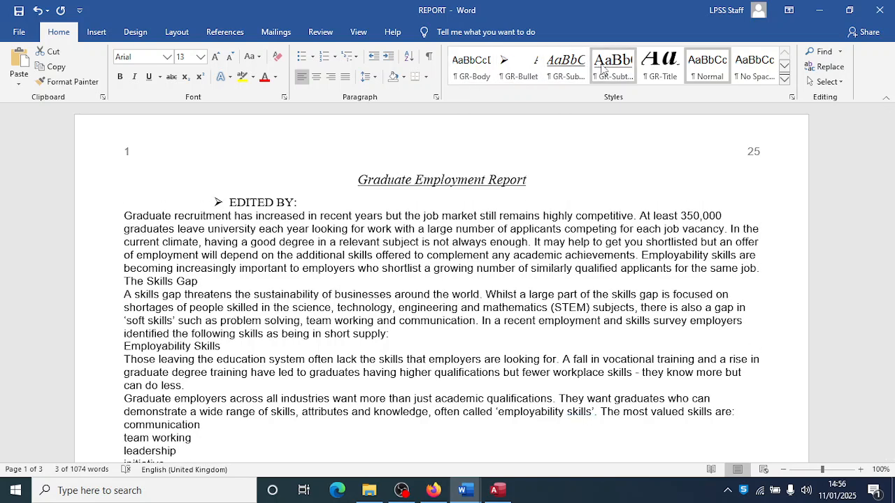
{"action": "left_click", "coordinate": [653, 70]}
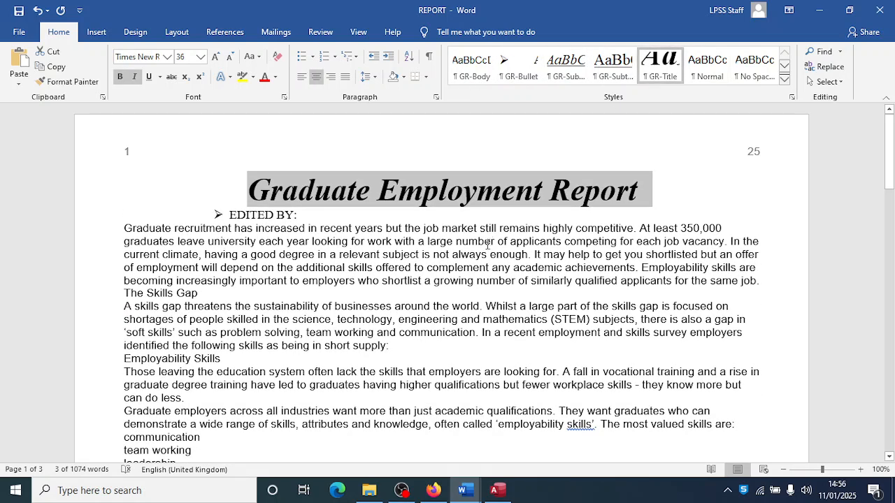
{"action": "key", "text": "alt+Tab"}
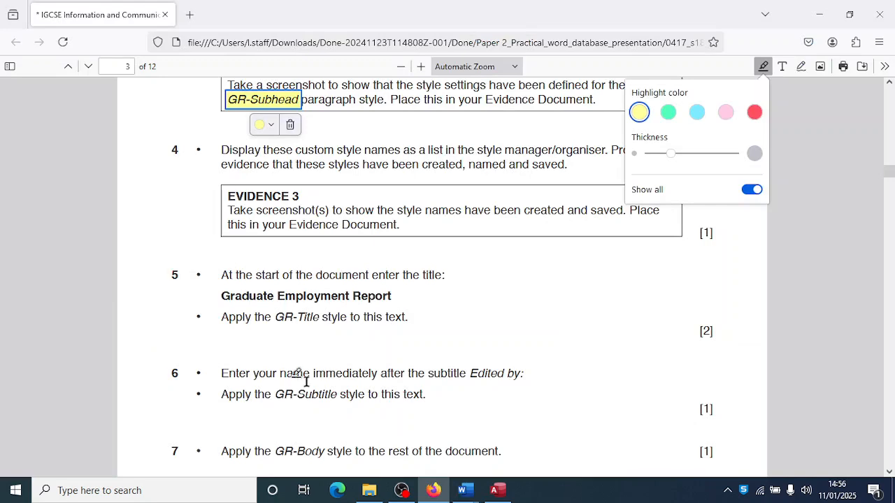
{"action": "scroll", "coordinate": [290, 395], "scroll_direction": "down", "scroll_amount": 3}
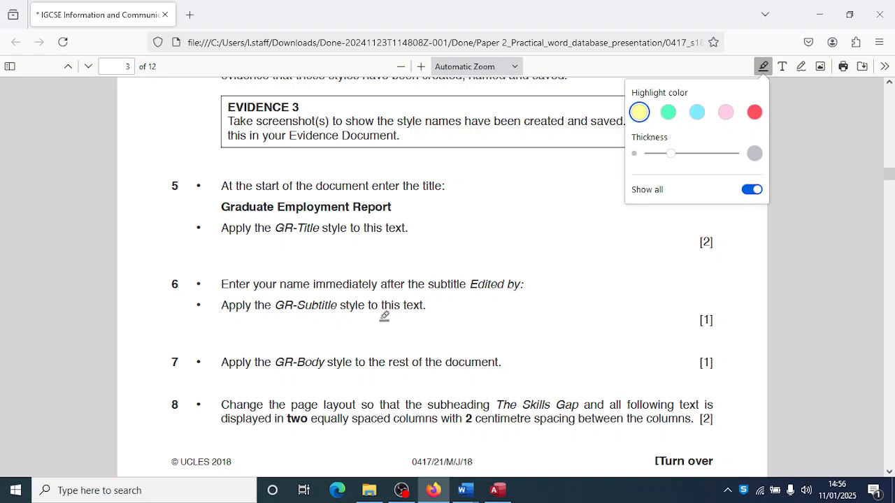
{"action": "key", "text": "alt+Tab"}
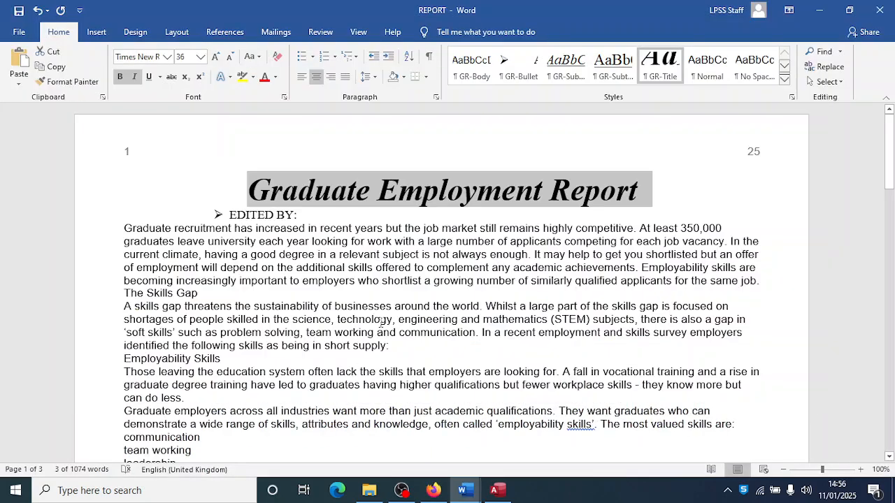
{"action": "left_click", "coordinate": [308, 215]}
{"action": "type", "text": "Oloruntobi"}
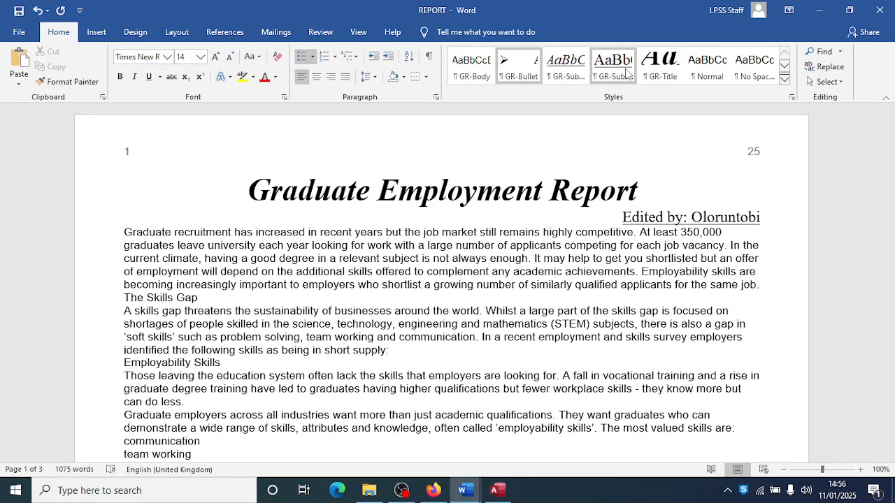
{"action": "left_click", "coordinate": [623, 74]}
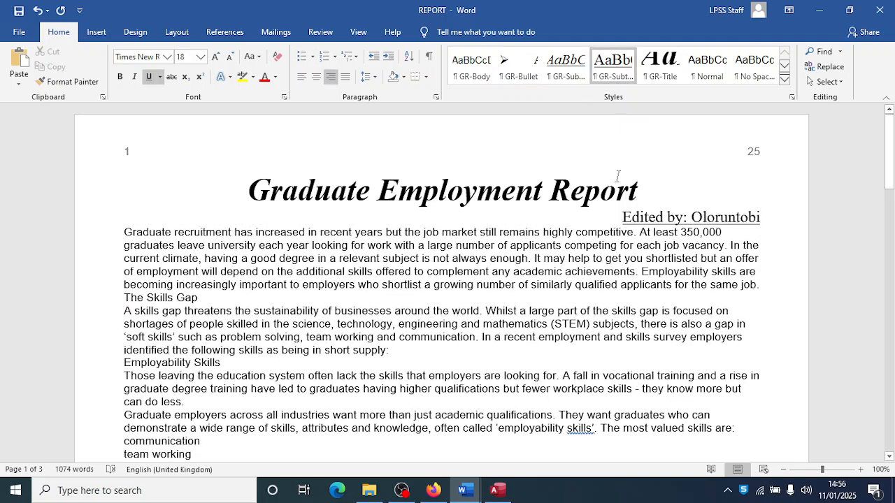
- Select the report text from the first paragraph to the end and style it GR-Body
{"action": "key", "text": "alt+Tab"}
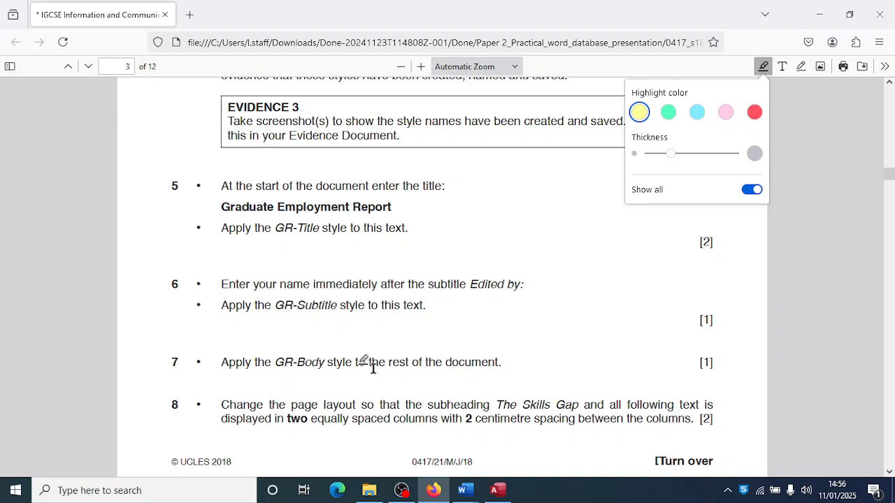
{"action": "scroll", "coordinate": [373, 369], "scroll_direction": "down", "scroll_amount": 3}
{"action": "key", "text": "alt+Tab"}
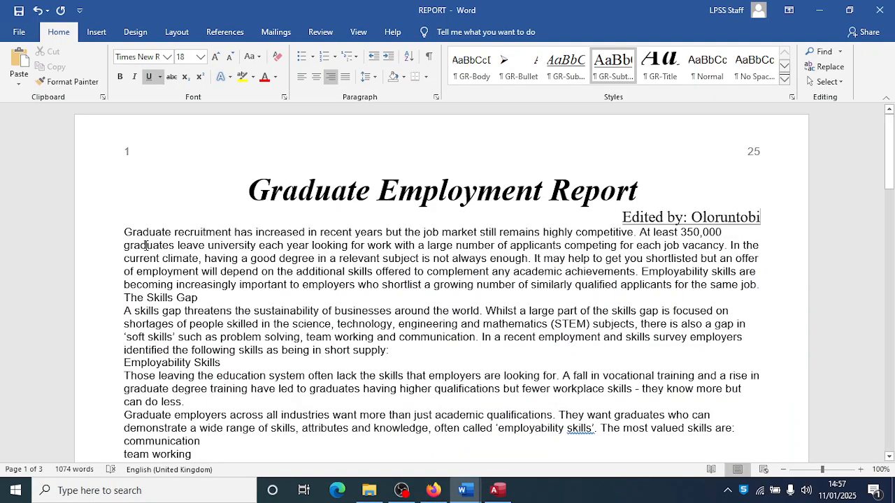
{"action": "left_click_drag", "start_coordinate": [125, 232], "coordinate": [722, 328]}
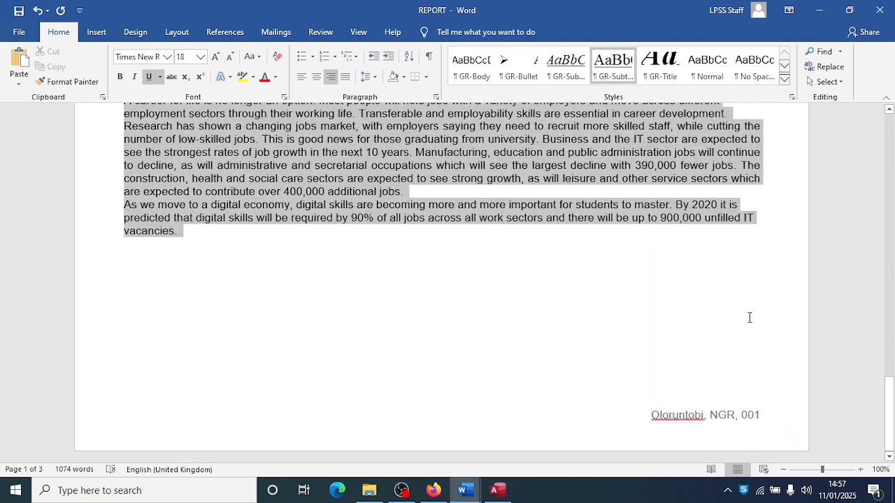
{"action": "left_click", "coordinate": [477, 74]}
{"action": "left_click", "coordinate": [477, 74]}
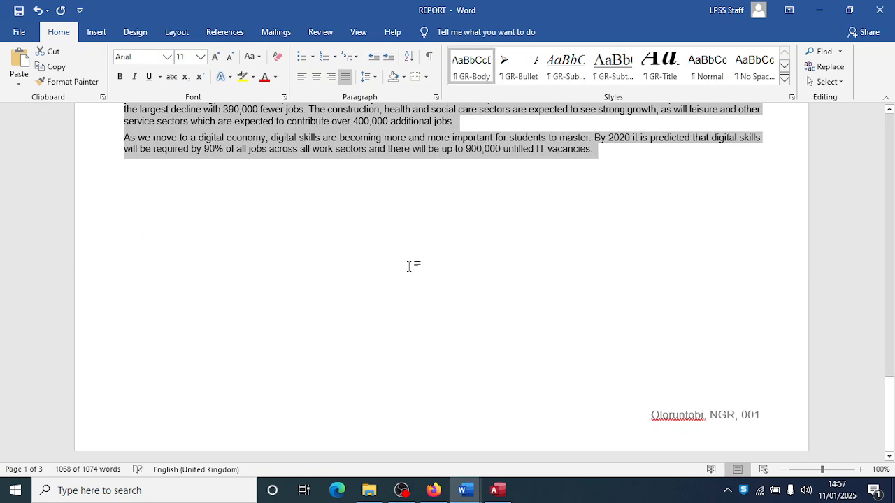
{"action": "key", "text": "alt+Tab"}
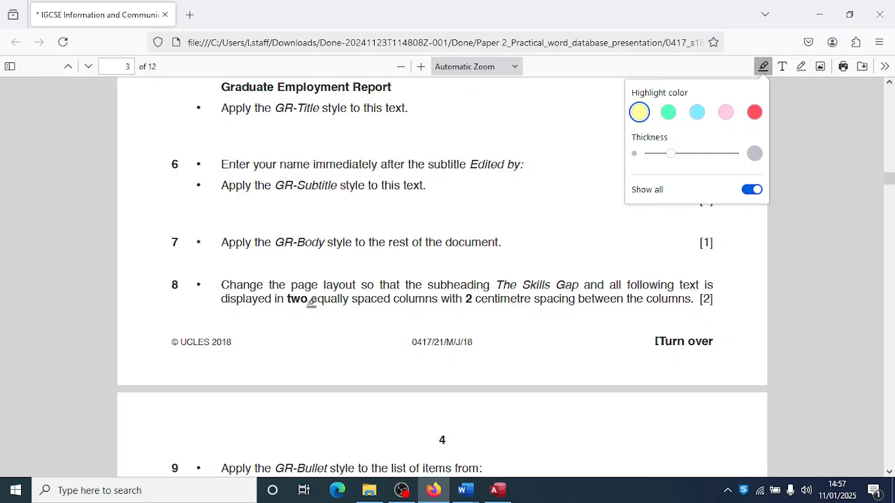
- Highlight 'two equally spaced' and '2 centimetre' in question 8, then return to REPORT
{"action": "left_click_drag", "start_coordinate": [288, 300], "coordinate": [390, 298]}
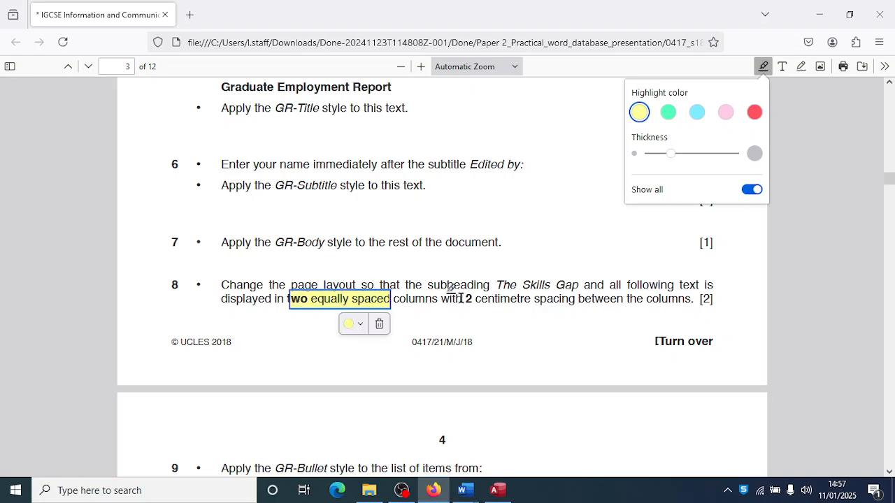
{"action": "left_click_drag", "start_coordinate": [466, 299], "coordinate": [533, 299]}
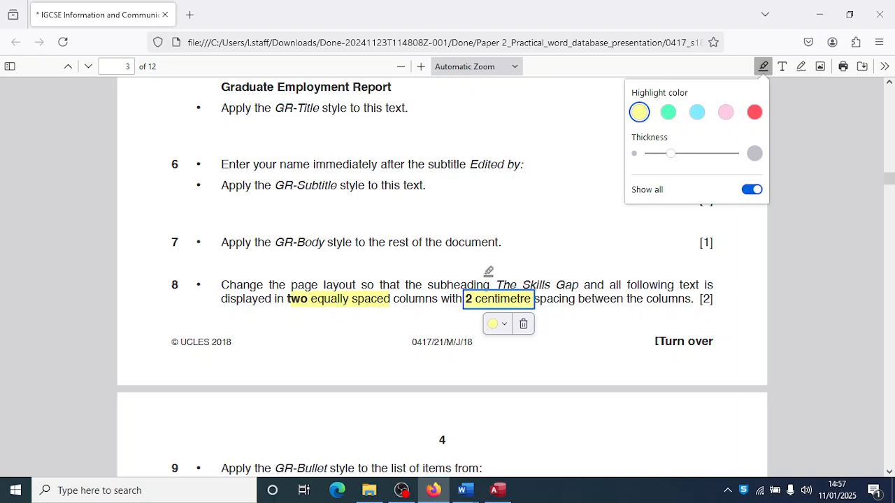
{"action": "key", "text": "alt+Tab"}
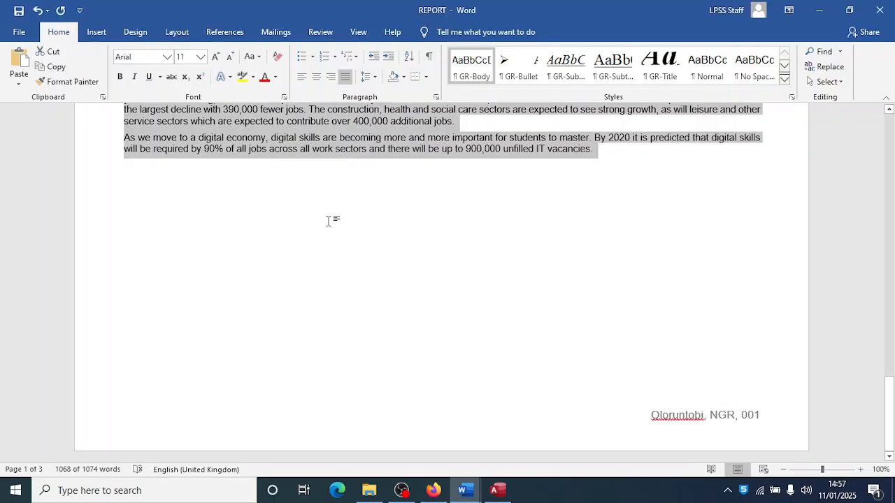
{"action": "scroll", "coordinate": [329, 221], "scroll_direction": "up", "scroll_amount": 8}
- Select the report text from The Skills Gap through to the end
{"action": "scroll", "coordinate": [329, 221], "scroll_direction": "up", "scroll_amount": 20}
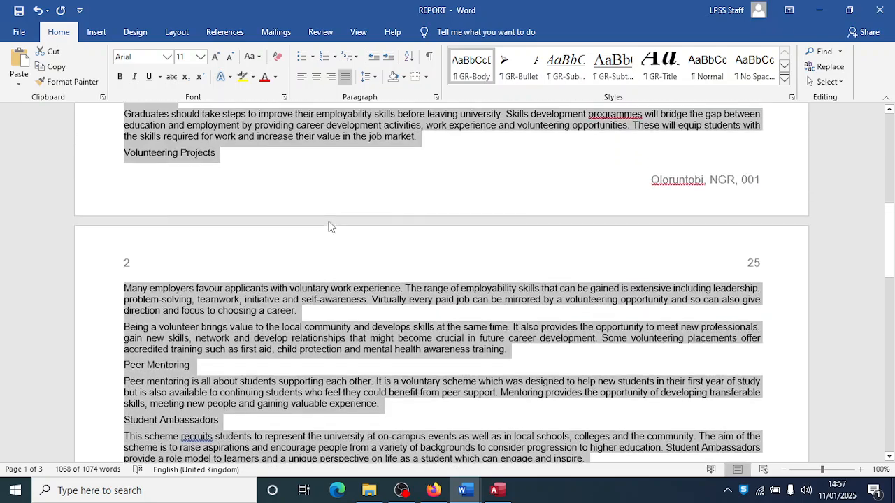
{"action": "scroll", "coordinate": [329, 224], "scroll_direction": "up", "scroll_amount": 5}
{"action": "left_click", "coordinate": [295, 280]}
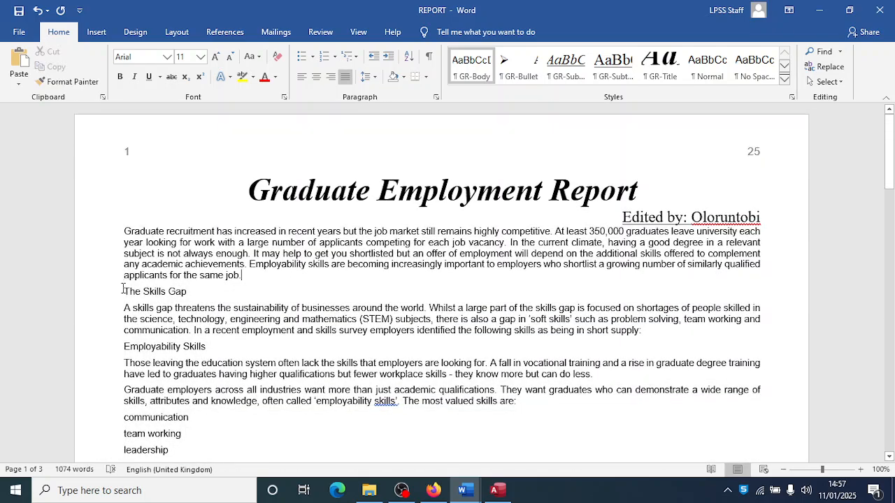
{"action": "left_click_drag", "start_coordinate": [122, 291], "coordinate": [618, 182]}
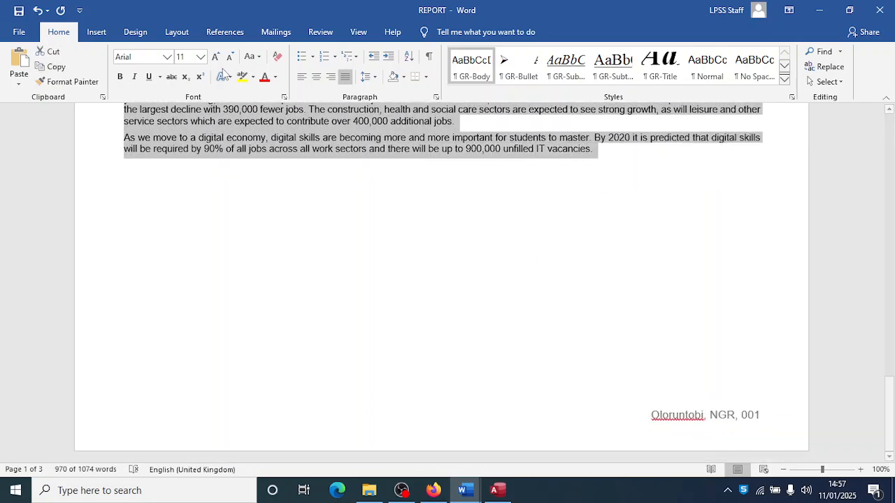
- Lay out the selected text in two equal columns with 2 cm spacing
{"action": "left_click", "coordinate": [172, 32]}
{"action": "left_click", "coordinate": [124, 83]}
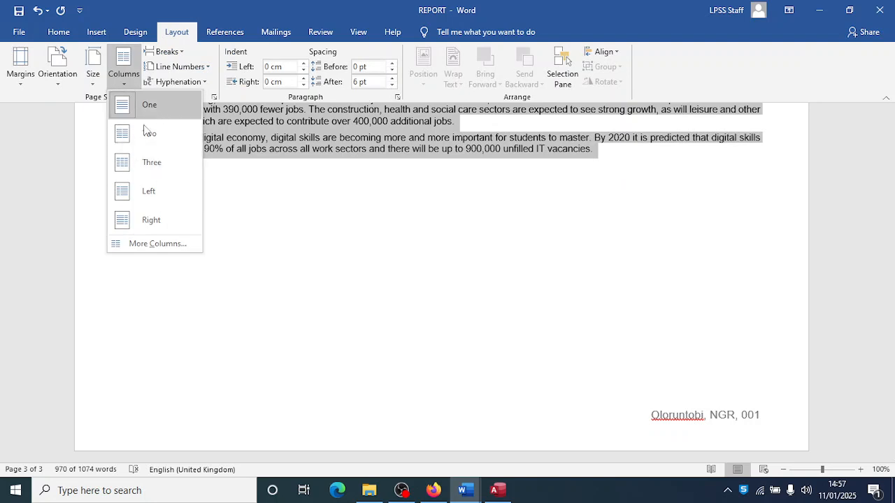
{"action": "left_click", "coordinate": [148, 244]}
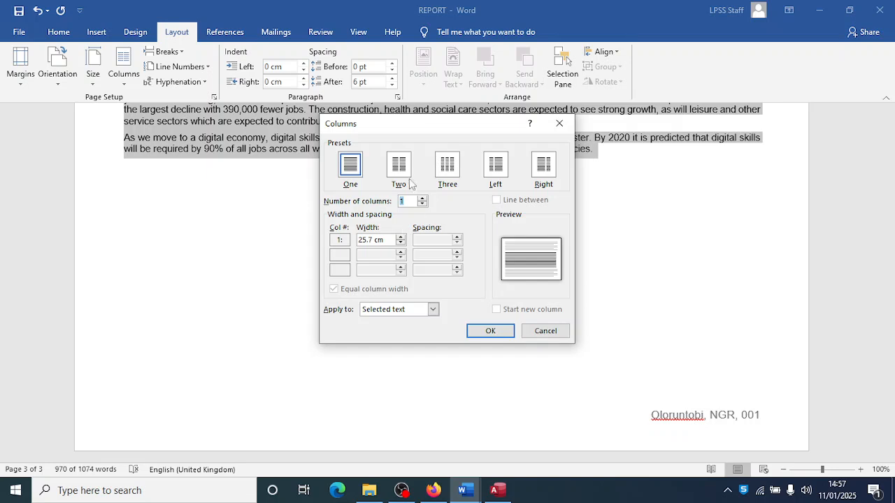
{"action": "left_click", "coordinate": [399, 168]}
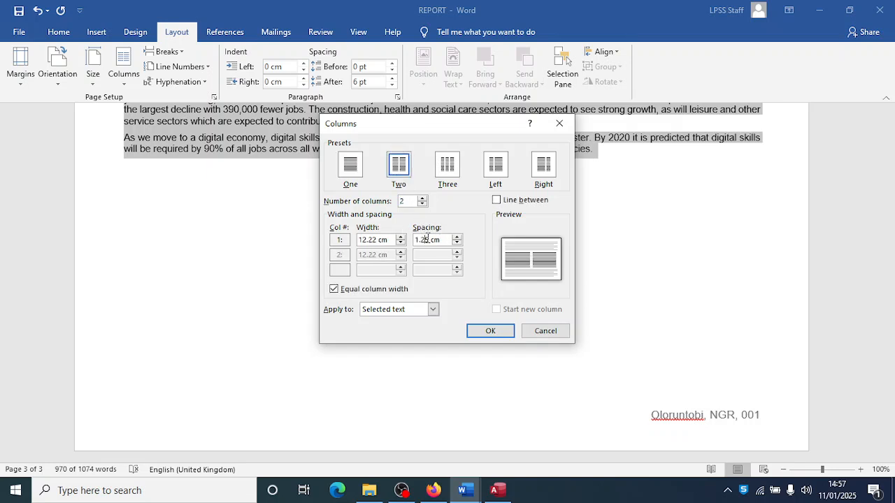
{"action": "key", "text": "BackSpace"}
{"action": "left_click", "coordinate": [490, 330]}
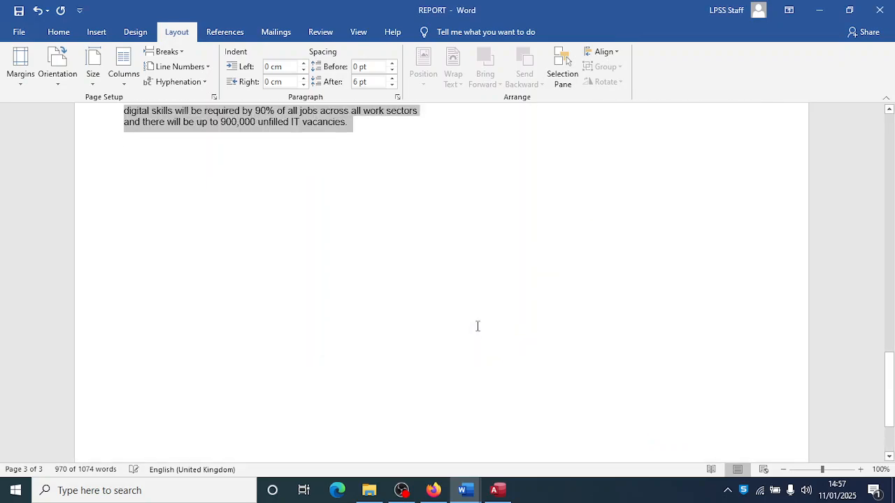
{"action": "scroll", "coordinate": [451, 297], "scroll_direction": "up", "scroll_amount": 2}
{"action": "scroll", "coordinate": [450, 297], "scroll_direction": "up", "scroll_amount": 20}
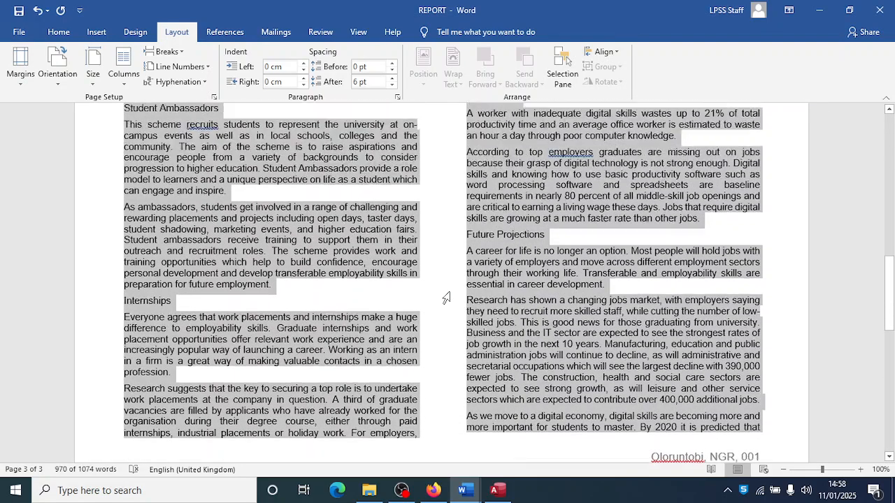
{"action": "scroll", "coordinate": [443, 295], "scroll_direction": "up", "scroll_amount": 1}
- Apply the GR-Bullet style to the skills list from communication to enthusiasm
{"action": "key", "text": "alt+Tab"}
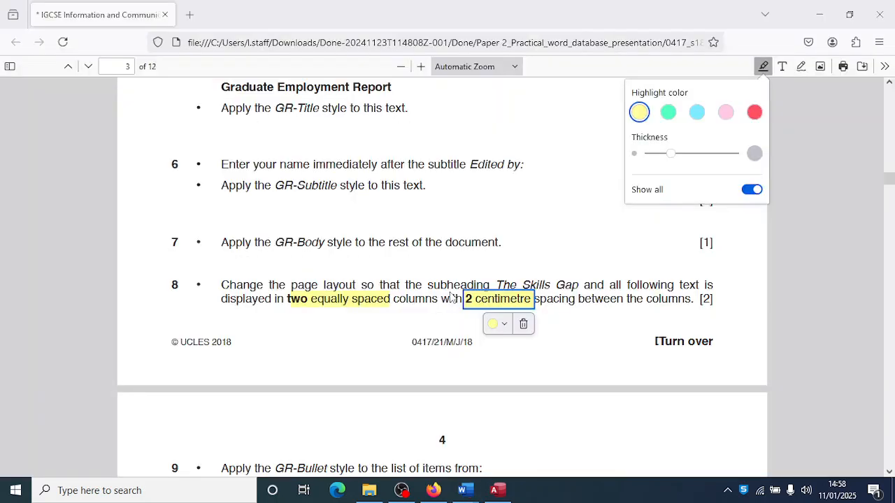
{"action": "scroll", "coordinate": [389, 292], "scroll_direction": "down", "scroll_amount": 6}
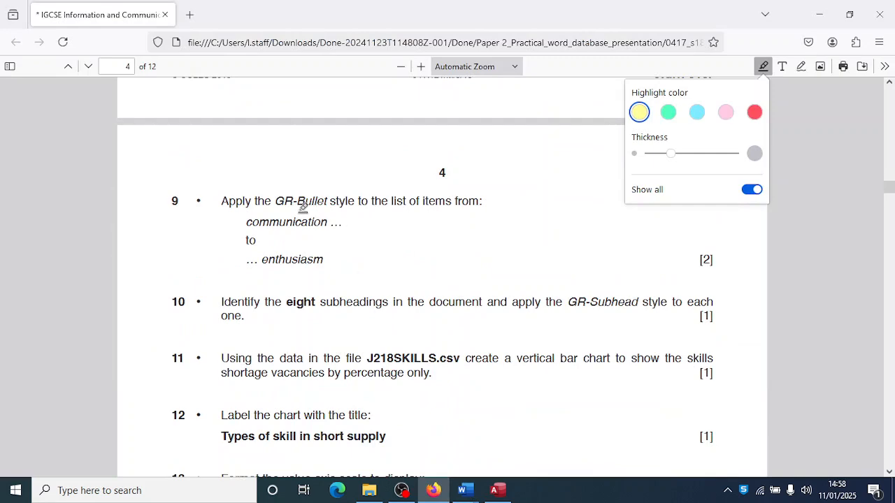
{"action": "key", "text": "alt+Tab"}
{"action": "scroll", "coordinate": [412, 272], "scroll_direction": "down", "scroll_amount": 1}
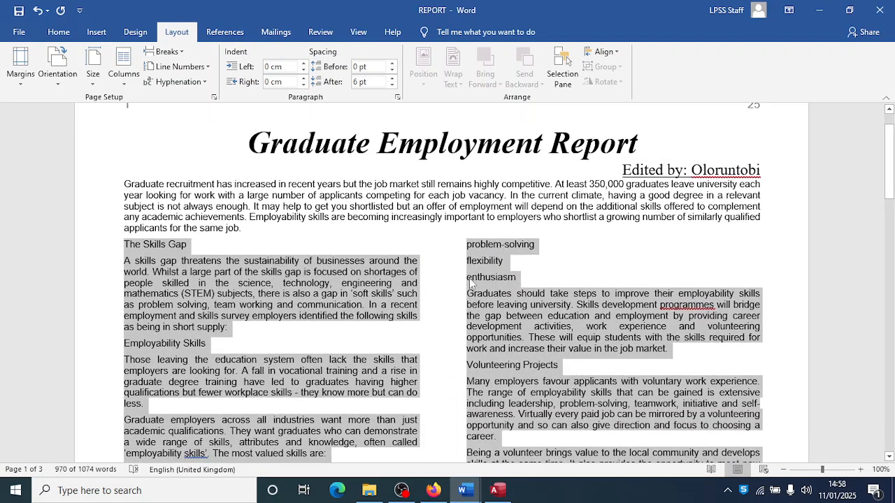
{"action": "scroll", "coordinate": [451, 294], "scroll_direction": "down", "scroll_amount": 3}
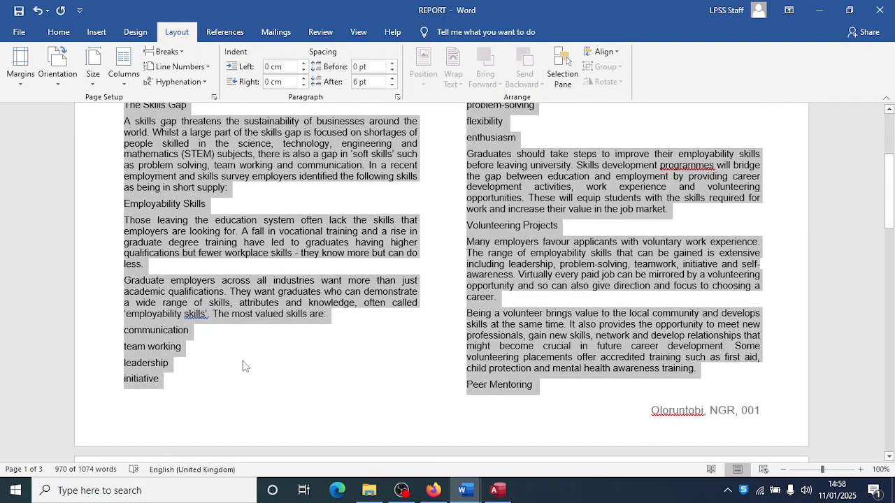
{"action": "left_click", "coordinate": [241, 377]}
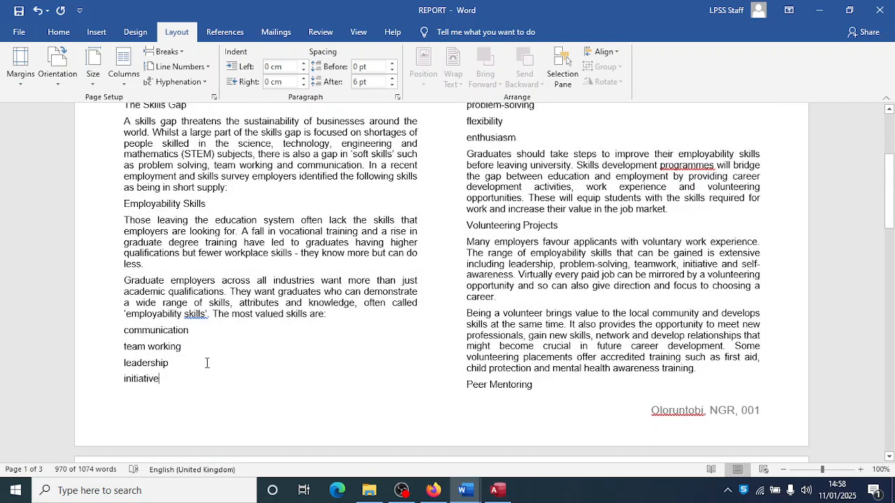
{"action": "left_click_drag", "start_coordinate": [123, 332], "coordinate": [519, 139]}
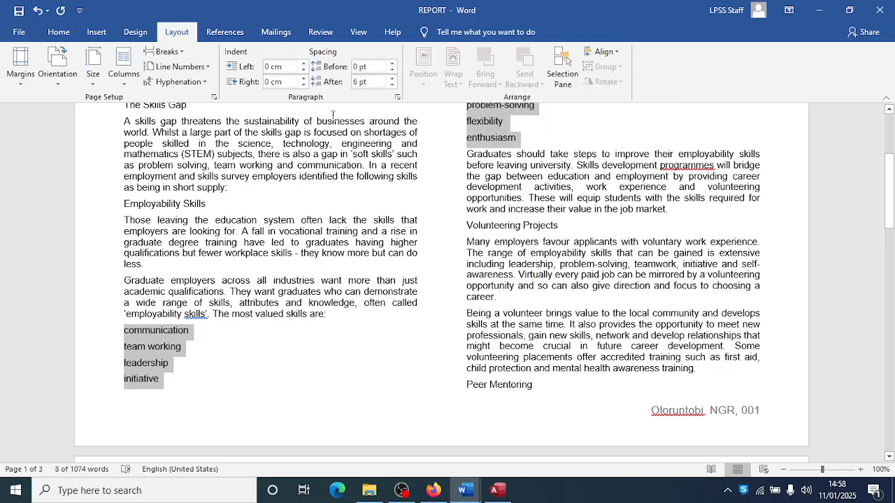
{"action": "left_click", "coordinate": [59, 32]}
{"action": "left_click", "coordinate": [518, 66]}
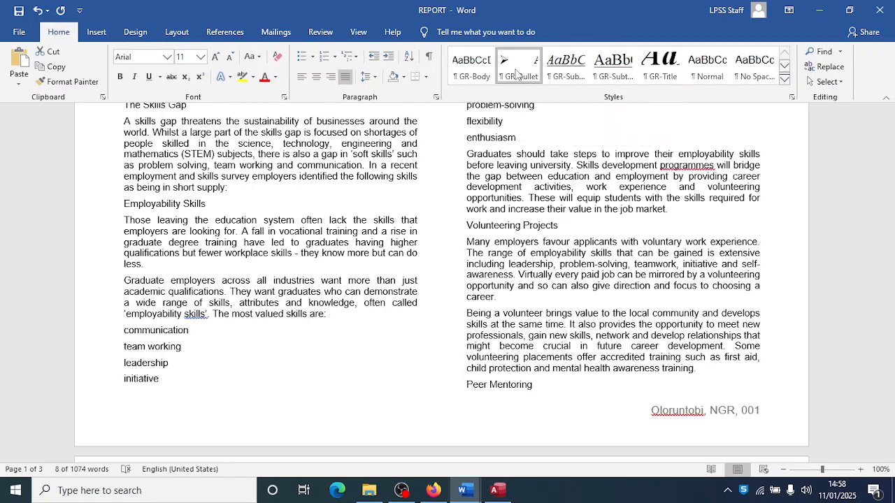
{"action": "left_click", "coordinate": [439, 356]}
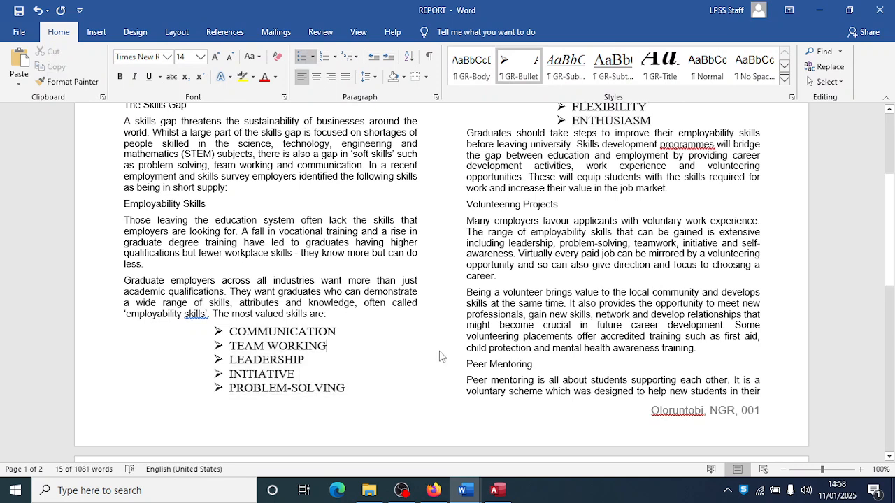
{"action": "key", "text": "alt+Tab"}
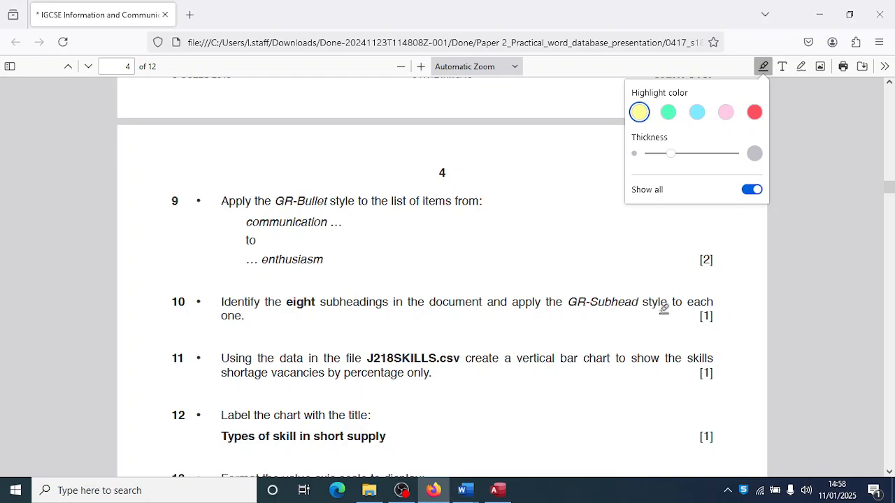
{"action": "key", "text": "alt+Tab"}
- Multi-select the subheadings The Skills Gap, Employability Skills and Volunteering Projects
{"action": "scroll", "coordinate": [460, 287], "scroll_direction": "up", "scroll_amount": 5}
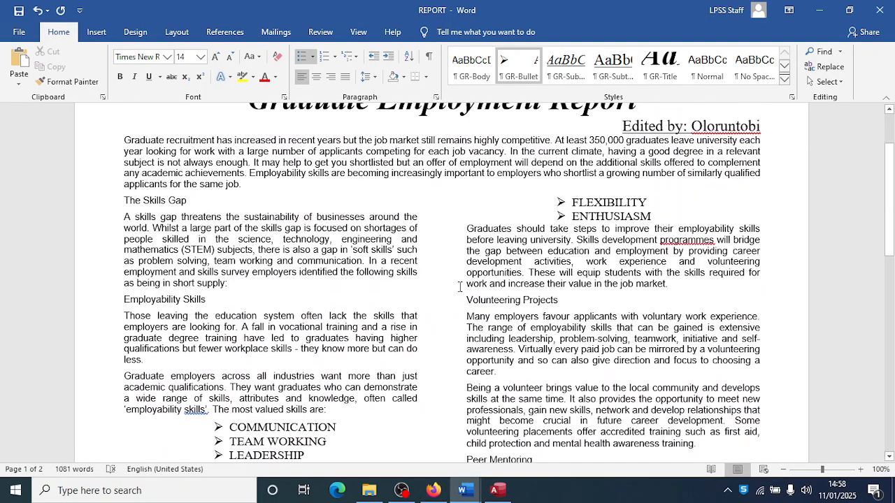
{"action": "left_click_drag", "start_coordinate": [186, 291], "coordinate": [124, 293]}
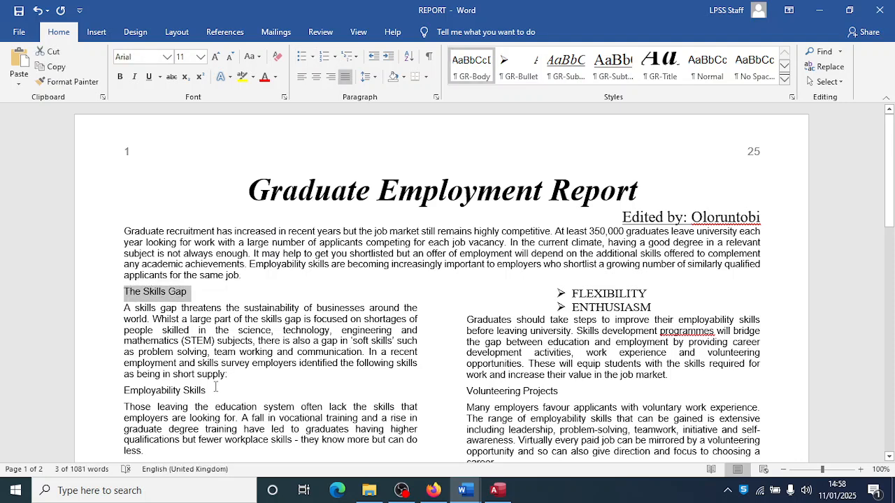
{"action": "left_click_drag", "start_coordinate": [207, 390], "coordinate": [153, 392]}
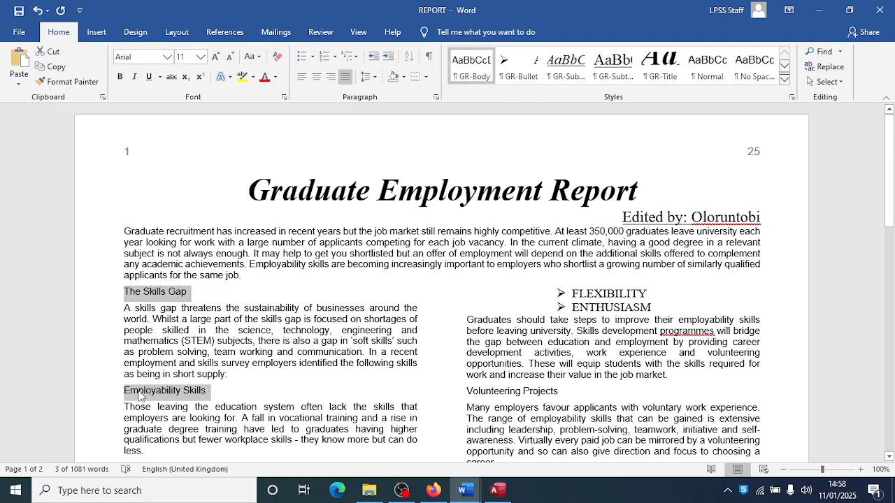
{"action": "left_click", "coordinate": [468, 389], "text": "ctrl"}
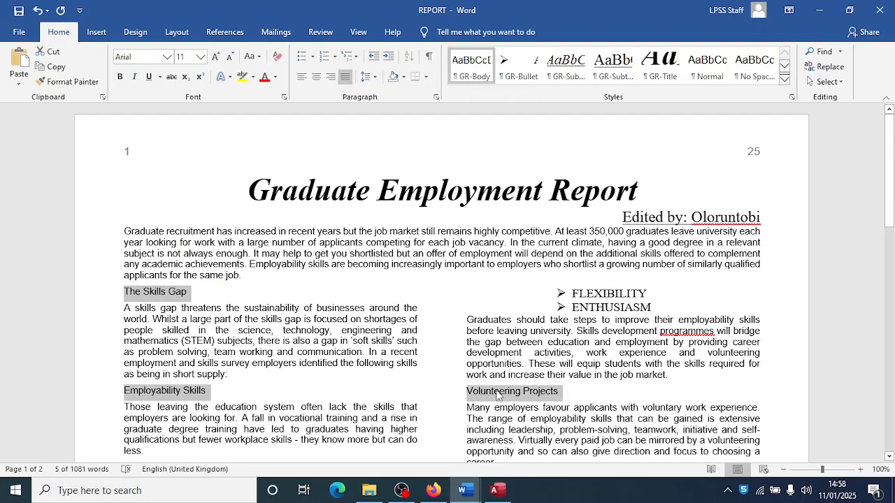
{"action": "scroll", "coordinate": [498, 392], "scroll_direction": "down", "scroll_amount": 5}
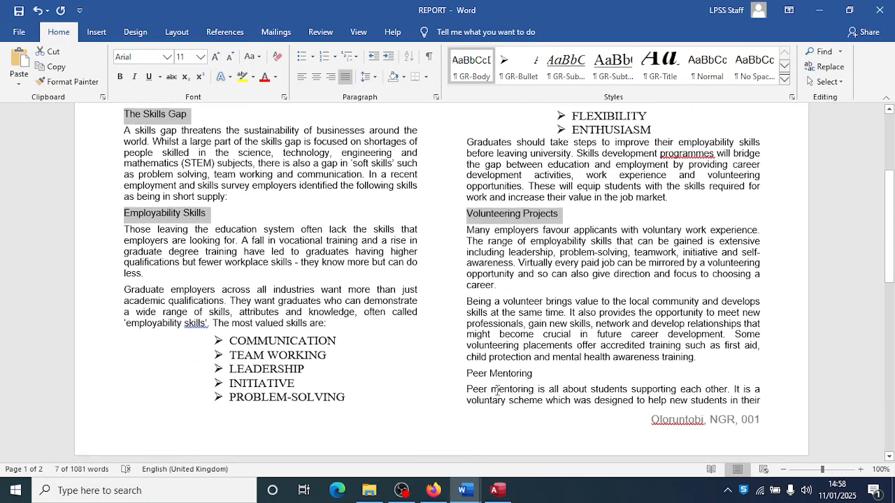
{"action": "left_click_drag", "start_coordinate": [466, 371], "coordinate": [534, 372]}
- Add Student Ambassadors, Internships, Digital Skills and Future Projections, then apply GR-Subhead to all
{"action": "scroll", "coordinate": [517, 377], "scroll_direction": "down", "scroll_amount": 2}
{"action": "scroll", "coordinate": [517, 378], "scroll_direction": "down", "scroll_amount": 7}
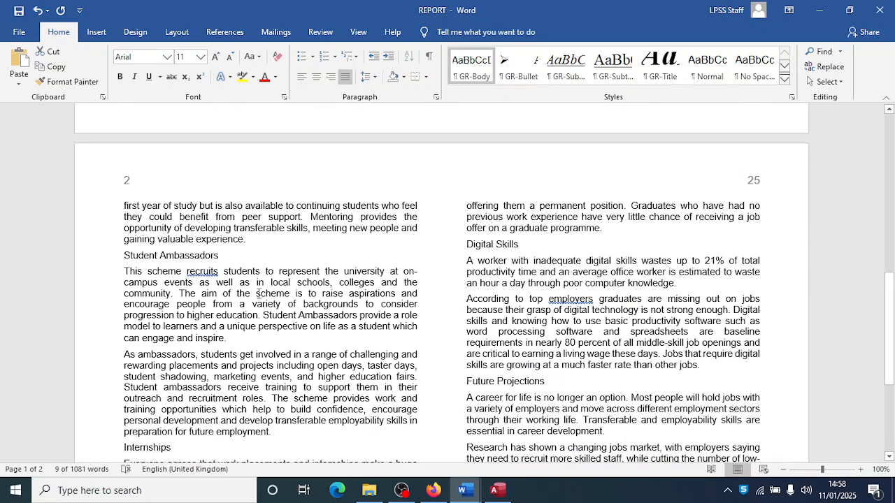
{"action": "left_click_drag", "start_coordinate": [124, 256], "coordinate": [222, 255]}
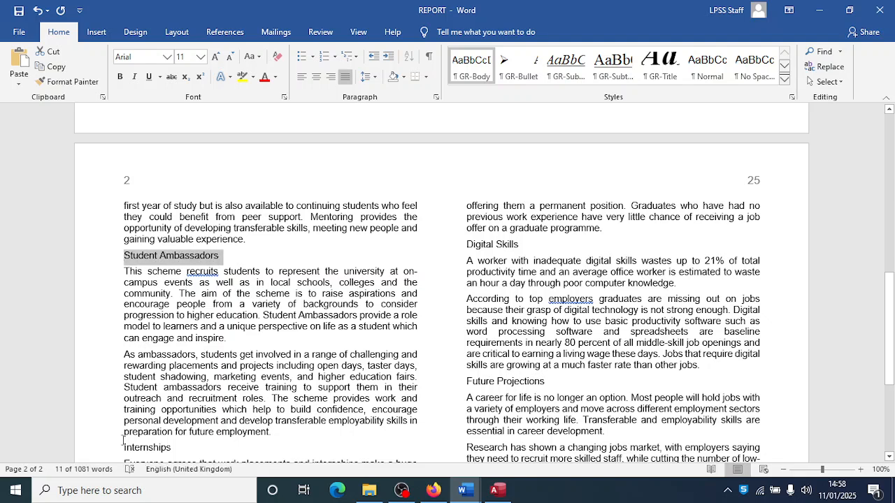
{"action": "left_click_drag", "start_coordinate": [119, 448], "coordinate": [175, 447]}
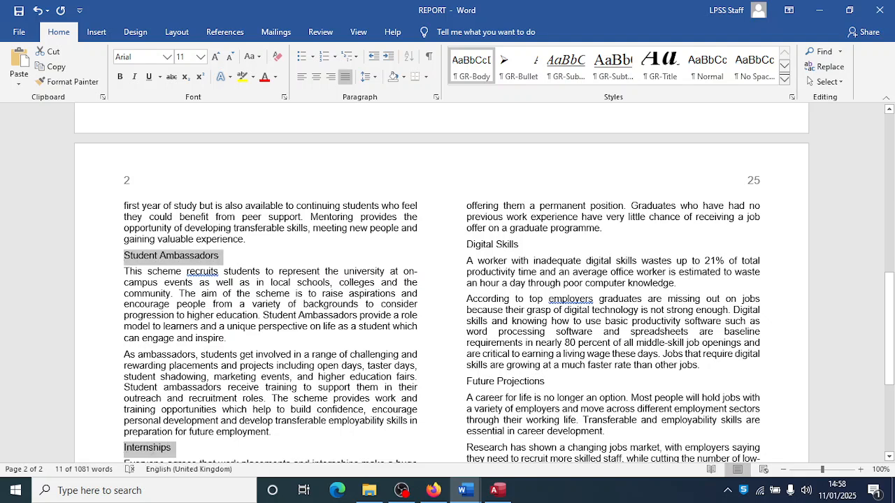
{"action": "left_click_drag", "start_coordinate": [463, 244], "coordinate": [484, 245]}
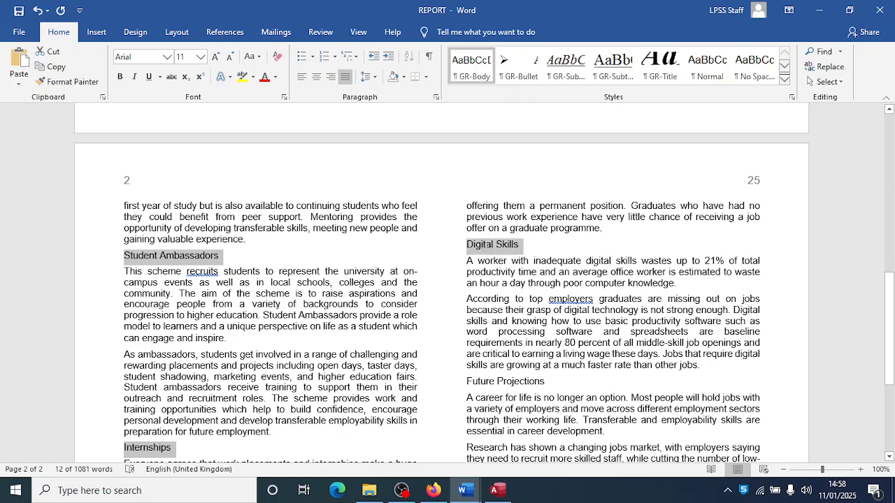
{"action": "left_click_drag", "start_coordinate": [460, 382], "coordinate": [547, 382]}
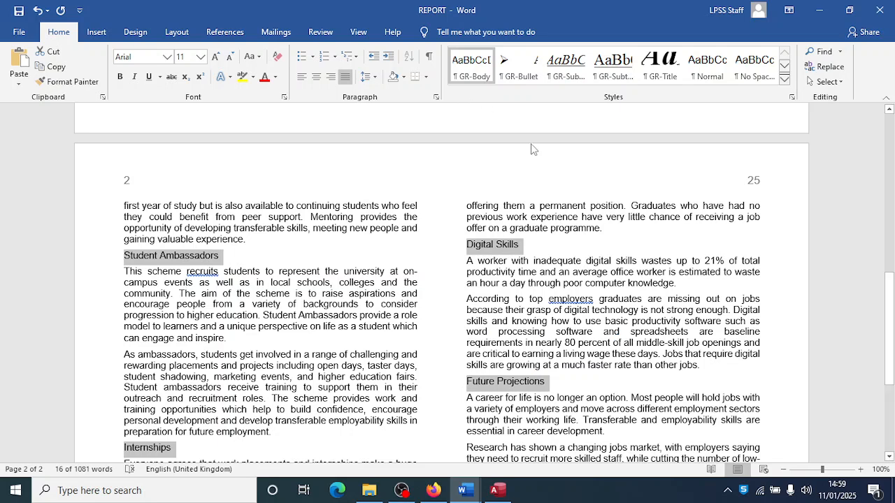
{"action": "left_click", "coordinate": [575, 70]}
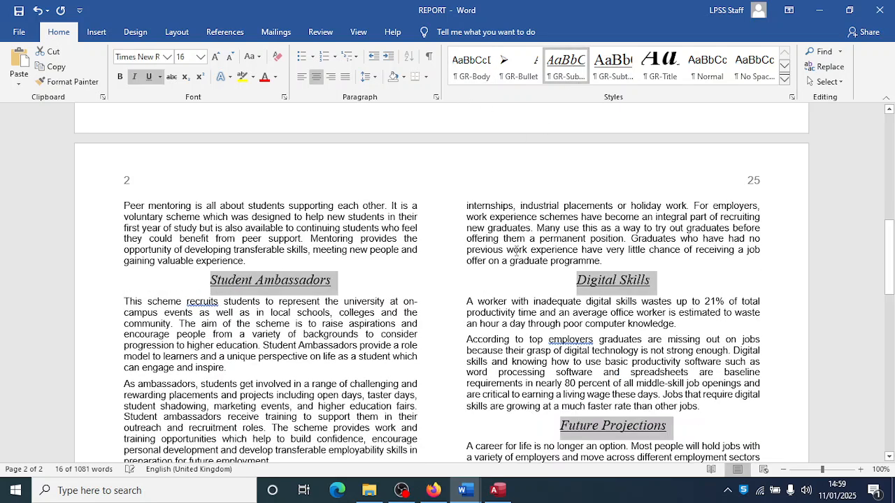
{"action": "key", "text": "alt+Tab"}
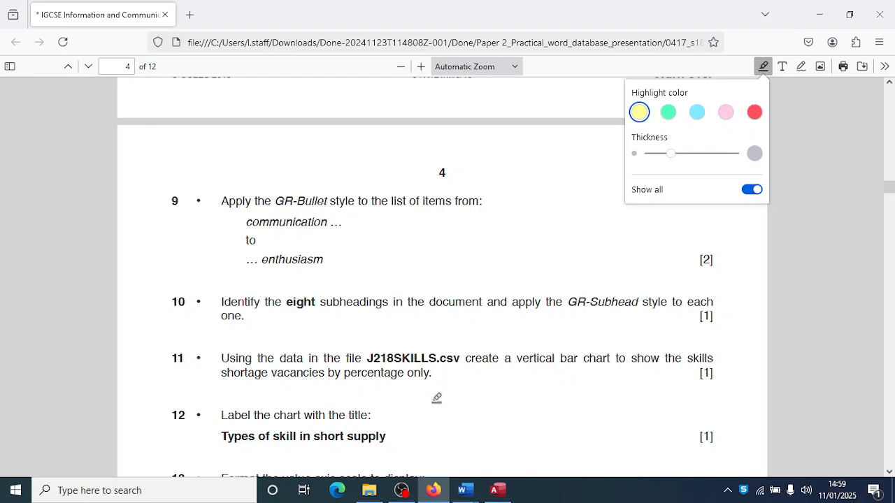
- Open the J218SKILLS data file from the May June 2018 folder in Excel
{"action": "left_click", "coordinate": [369, 490]}
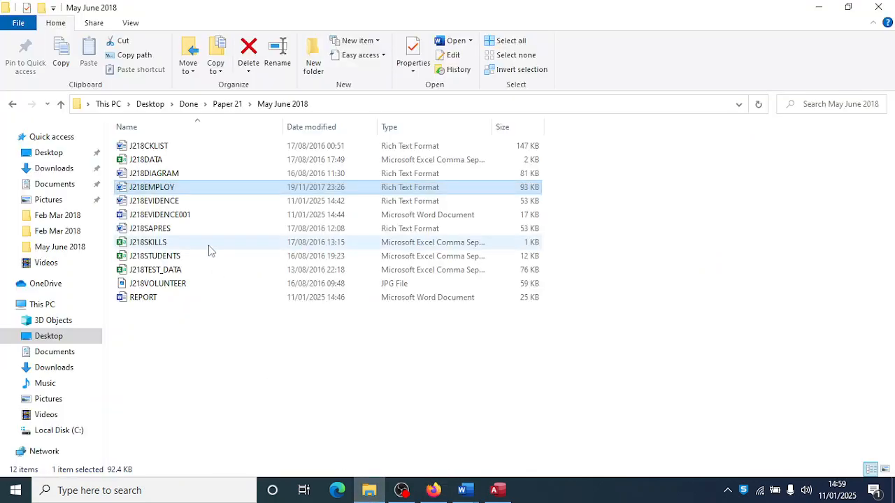
{"action": "left_click", "coordinate": [166, 242]}
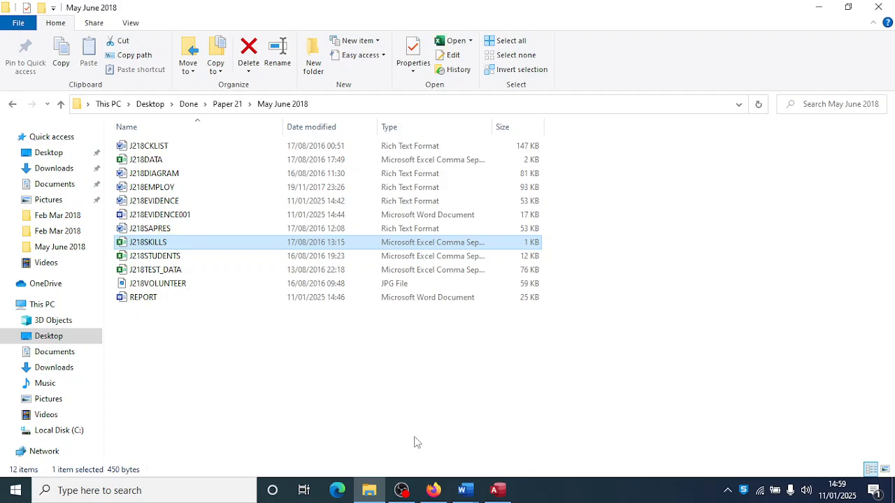
{"action": "left_click", "coordinate": [433, 490]}
{"action": "scroll", "coordinate": [430, 345], "scroll_direction": "down", "scroll_amount": 3}
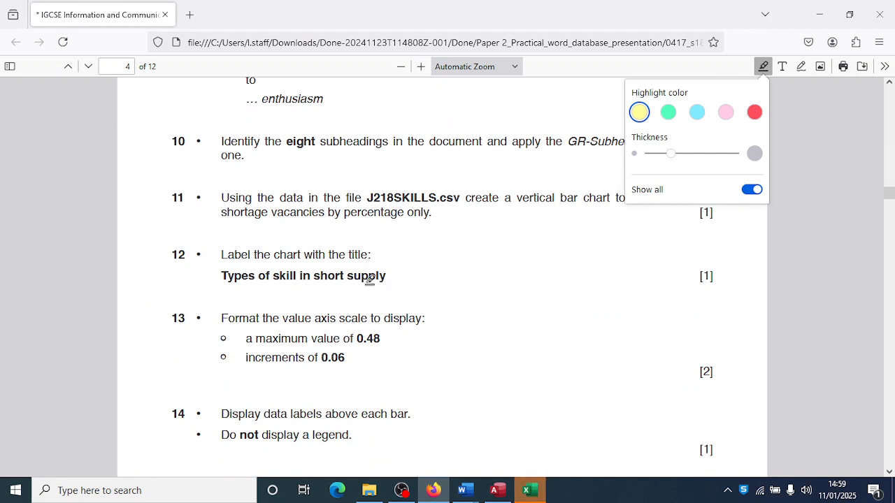
- Select the whole J218SKILLS sheet and AutoFit every column to its contents
{"action": "left_click", "coordinate": [529, 490]}
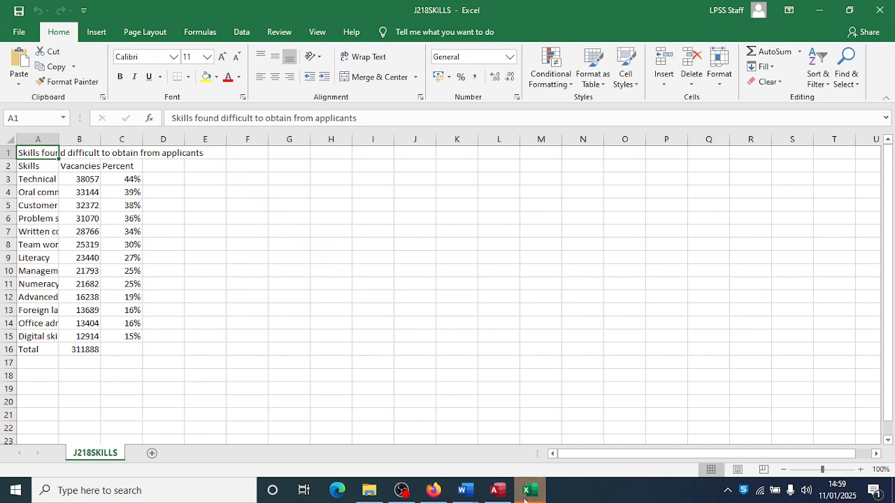
{"action": "key", "text": "ctrl+a"}
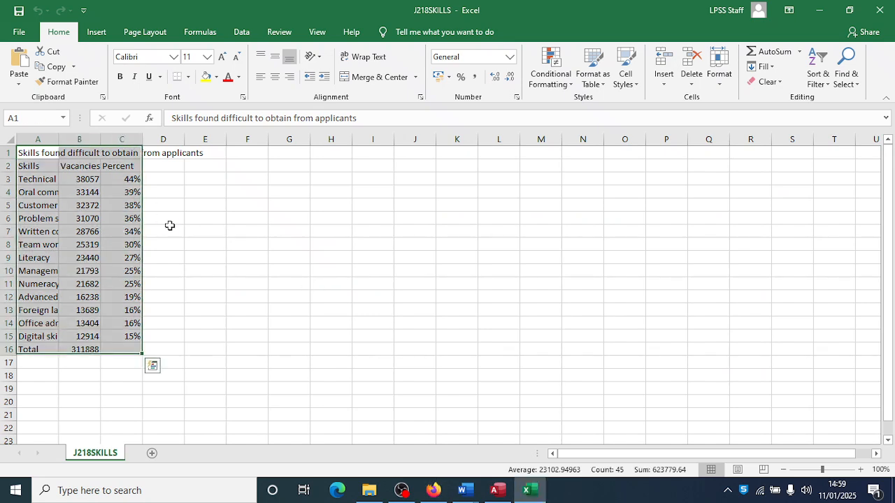
{"action": "key", "text": "ctrl+a"}
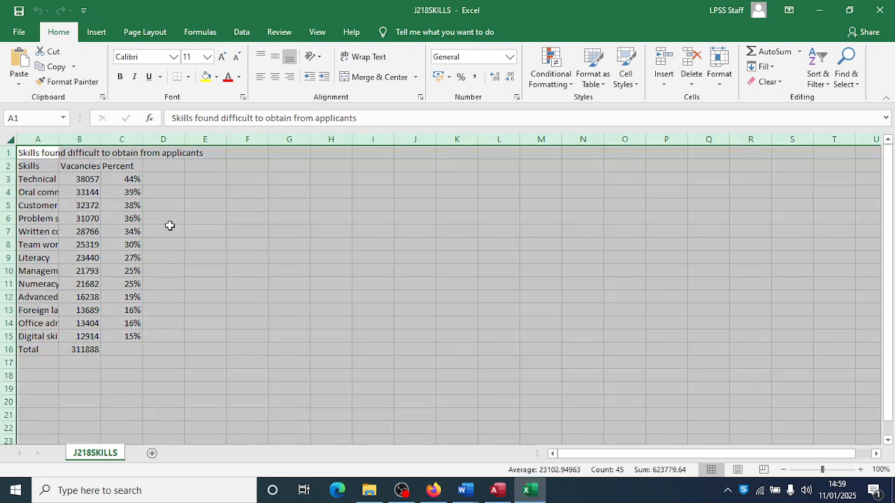
{"action": "double_click", "coordinate": [185, 138]}
{"action": "left_click", "coordinate": [202, 246]}
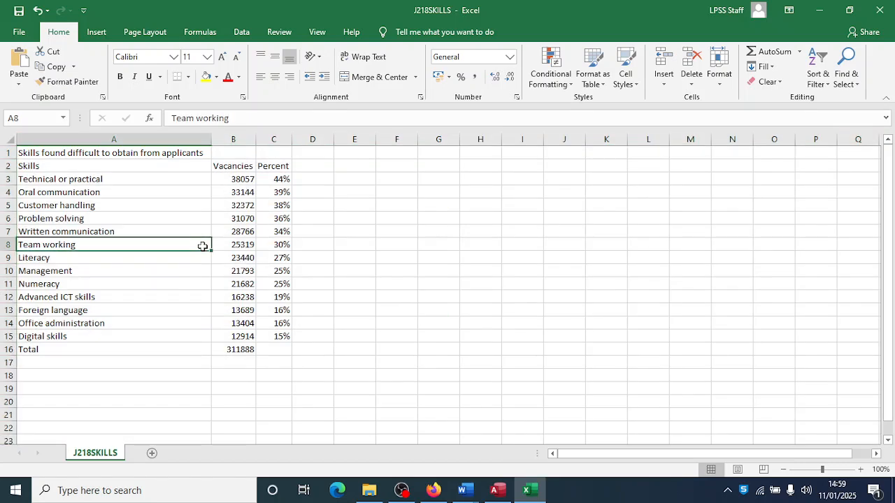
- Move the Vacancies figures to column E, delete empty column B, and select Skills and Percent data
{"action": "left_click_drag", "start_coordinate": [234, 166], "coordinate": [236, 347]}
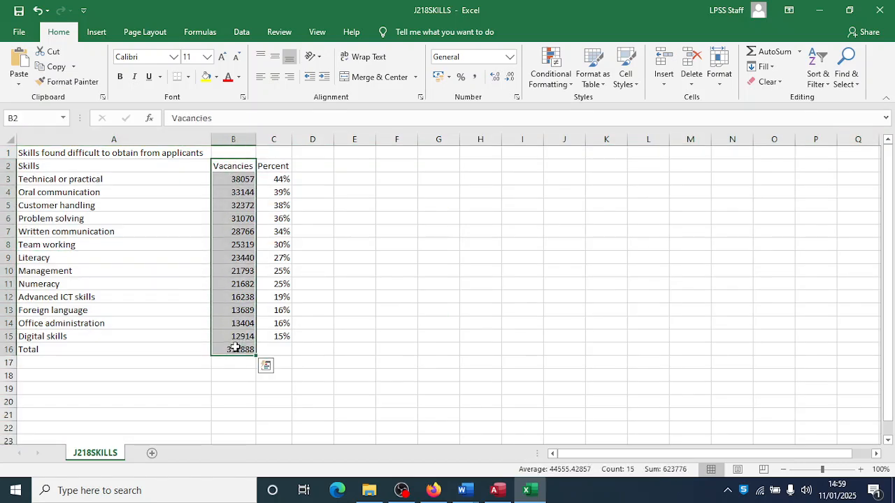
{"action": "key", "text": "ctrl+c"}
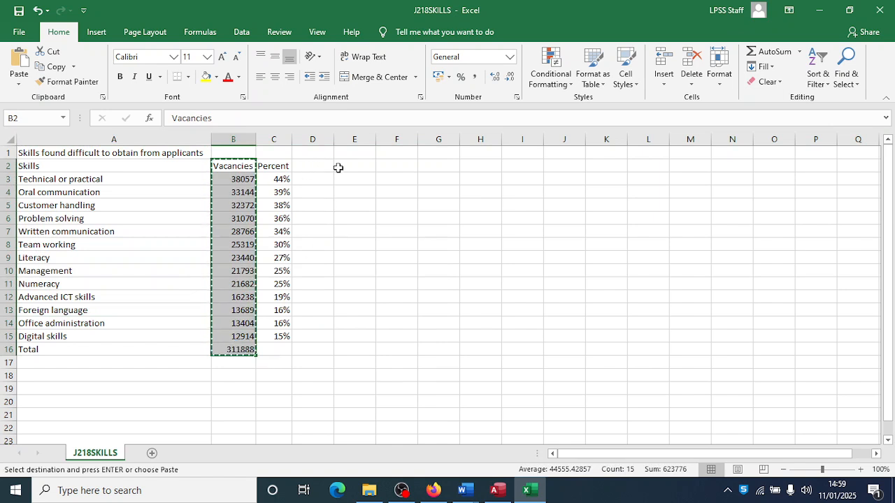
{"action": "left_click", "coordinate": [347, 168]}
{"action": "key", "text": "ctrl+v"}
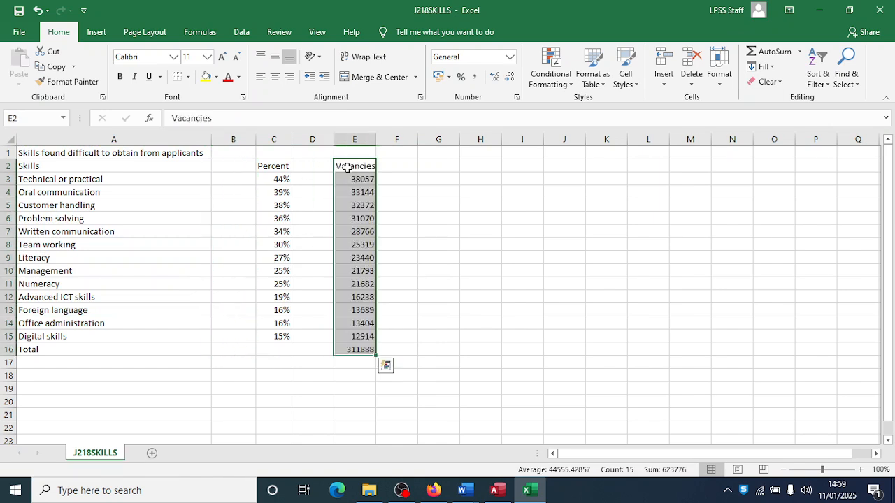
{"action": "left_click", "coordinate": [229, 141]}
{"action": "right_click", "coordinate": [229, 141]}
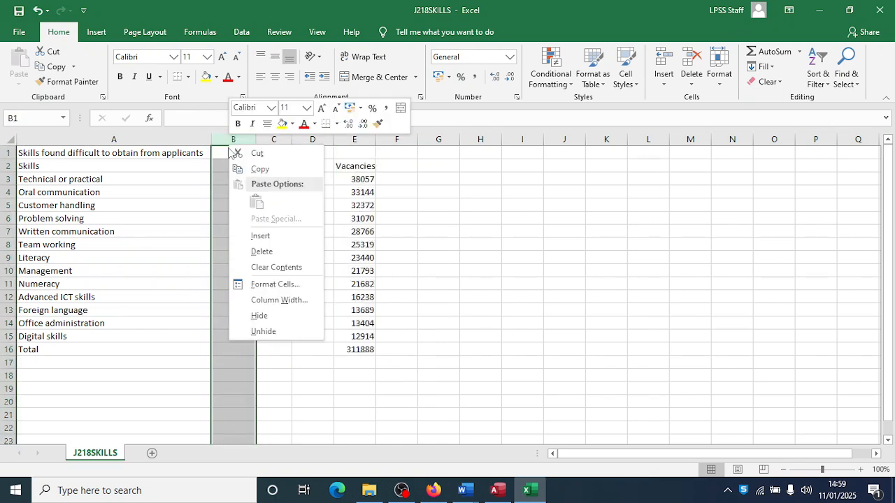
{"action": "left_click", "coordinate": [262, 252]}
{"action": "left_click", "coordinate": [161, 283]}
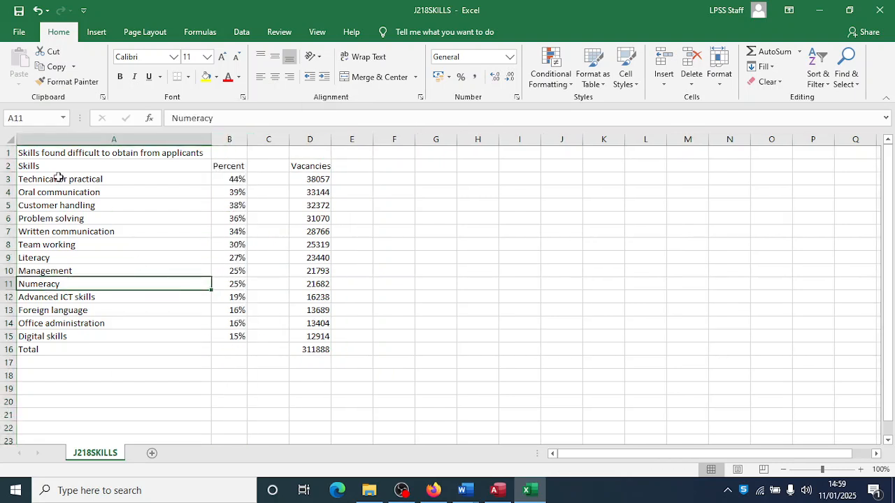
{"action": "left_click_drag", "start_coordinate": [41, 166], "coordinate": [215, 335]}
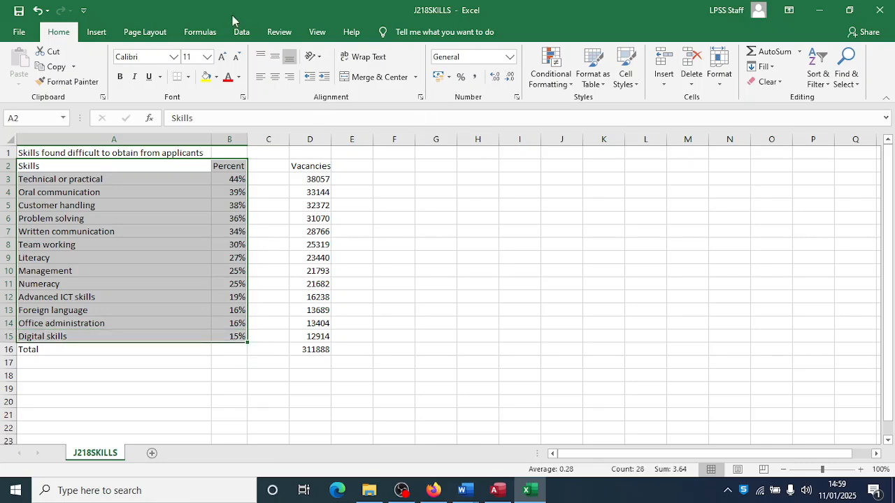
- Insert a 2-D clustered column chart of the skill percentages and enlarge it
{"action": "left_click", "coordinate": [96, 32]}
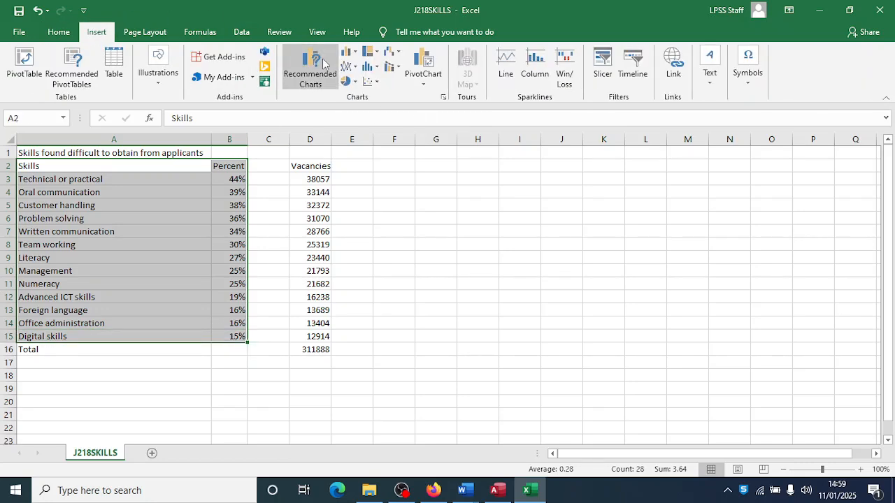
{"action": "left_click", "coordinate": [347, 53]}
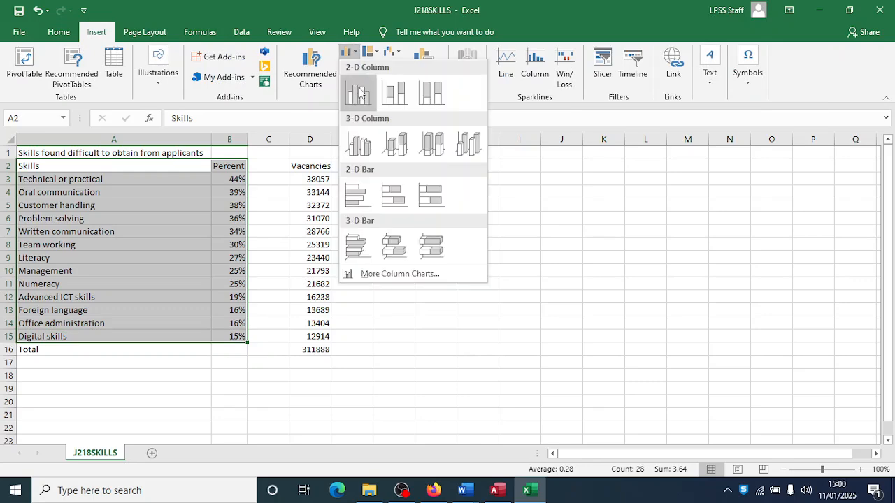
{"action": "left_click", "coordinate": [359, 93]}
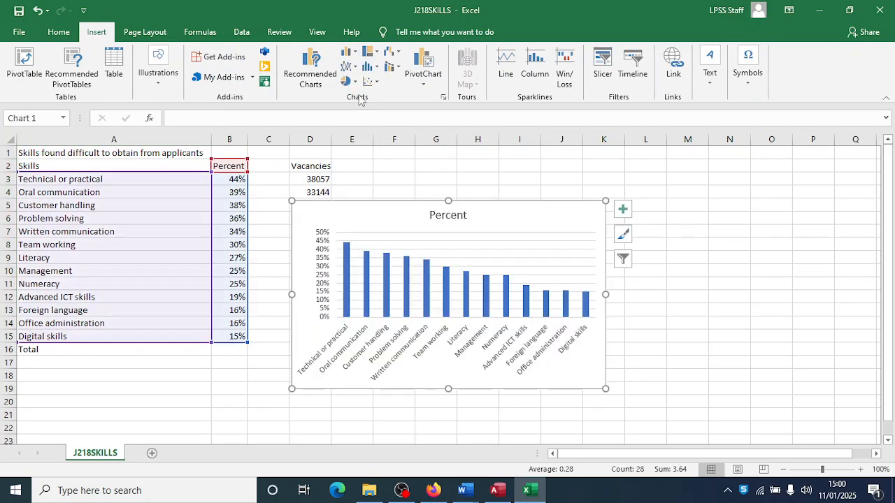
{"action": "left_click_drag", "start_coordinate": [605, 388], "coordinate": [644, 417]}
{"action": "key", "text": "alt+Tab"}
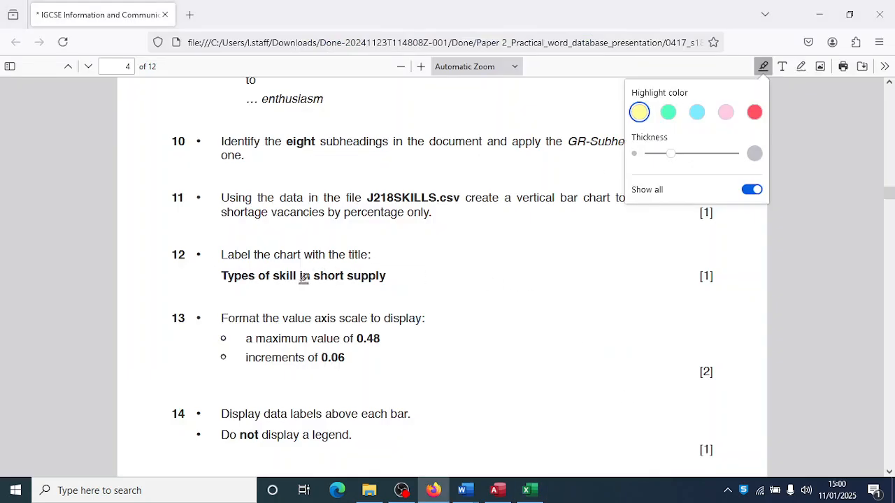
{"action": "key", "text": "alt+Tab"}
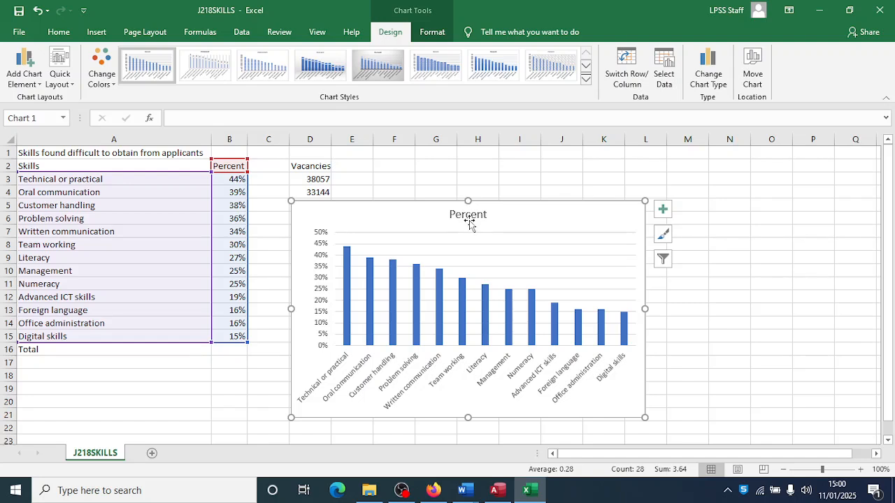
- Replace the 'Percent' chart title with 'Types of skill in short supply'
{"action": "left_click", "coordinate": [466, 216]}
{"action": "double_click", "coordinate": [466, 216]}
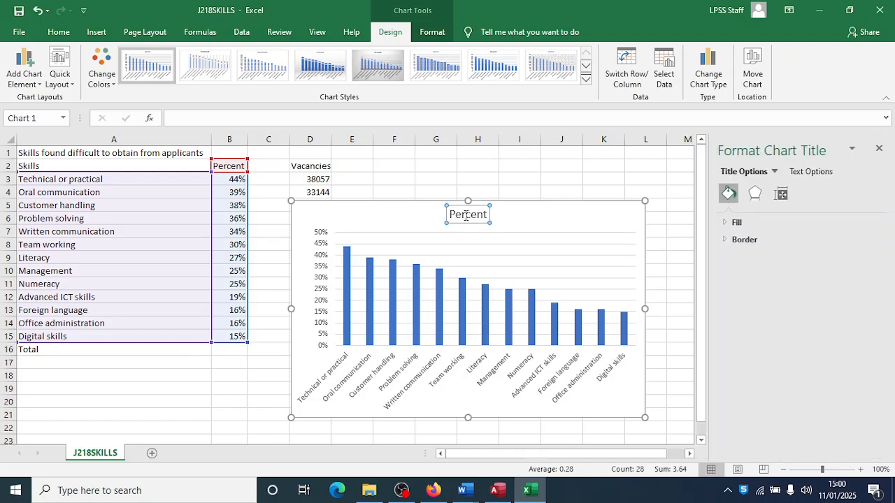
{"action": "type", "text": "Types of"}
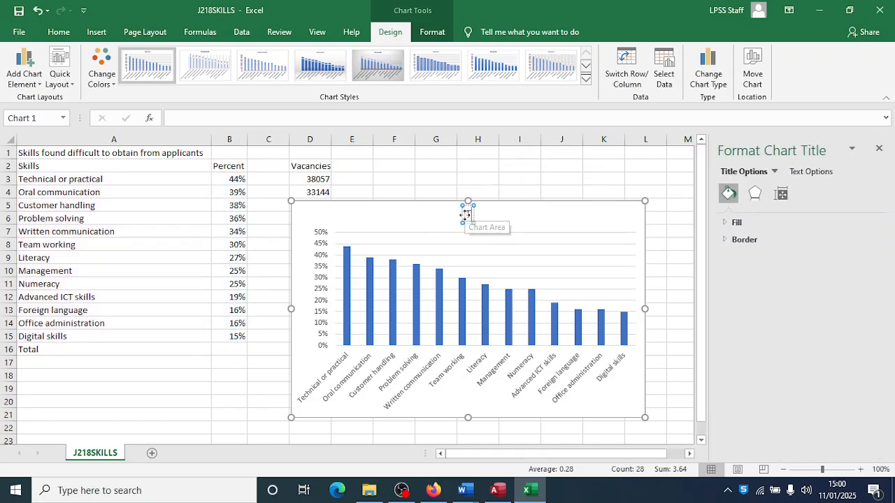
{"action": "type", "text": " skill"}
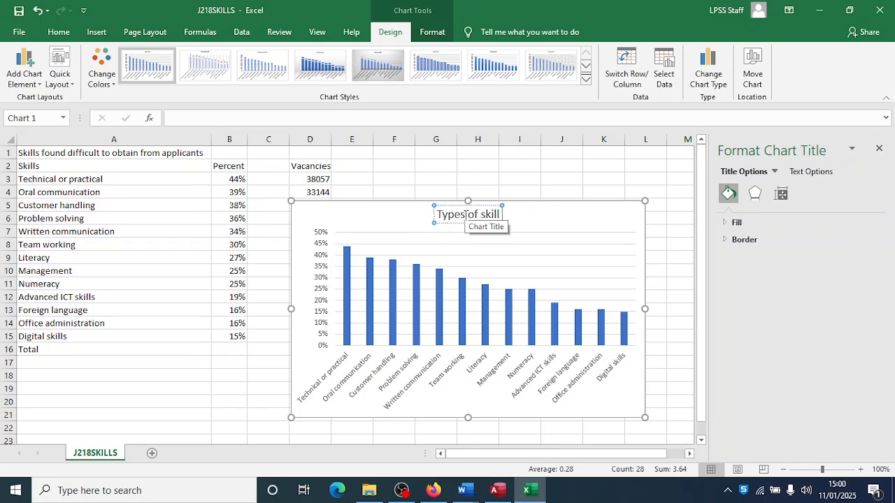
{"action": "type", "text": " in short supply"}
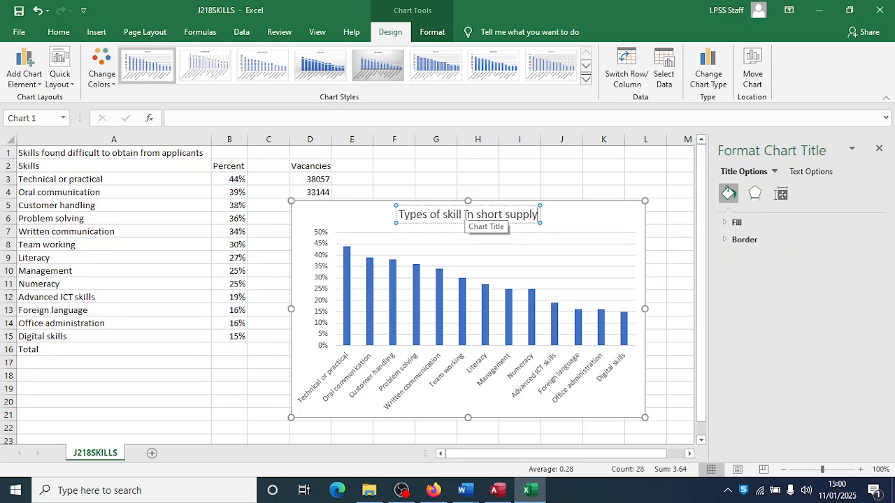
{"action": "left_click", "coordinate": [610, 214]}
{"action": "key", "text": "alt+Tab"}
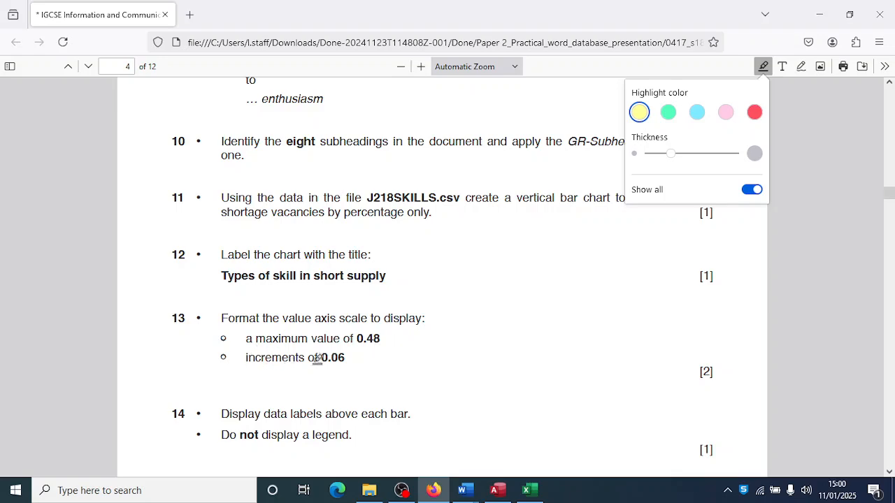
{"action": "key", "text": "alt+Tab"}
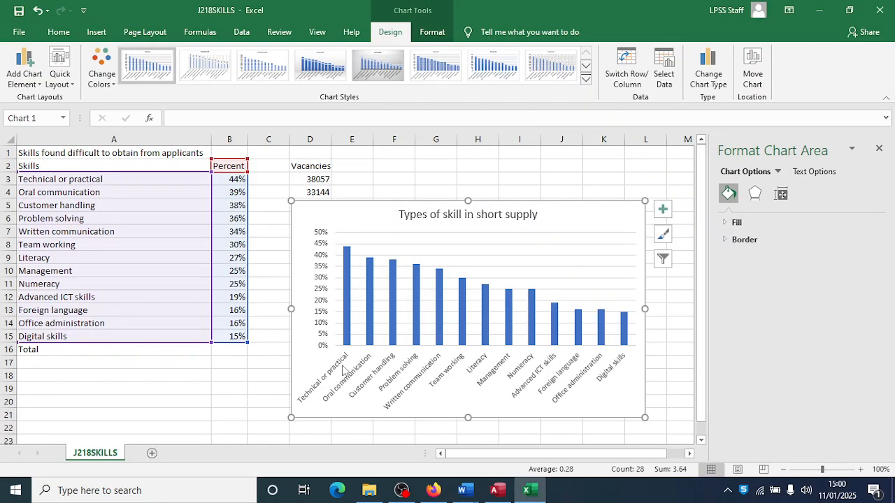
{"action": "key", "text": "alt+Tab"}
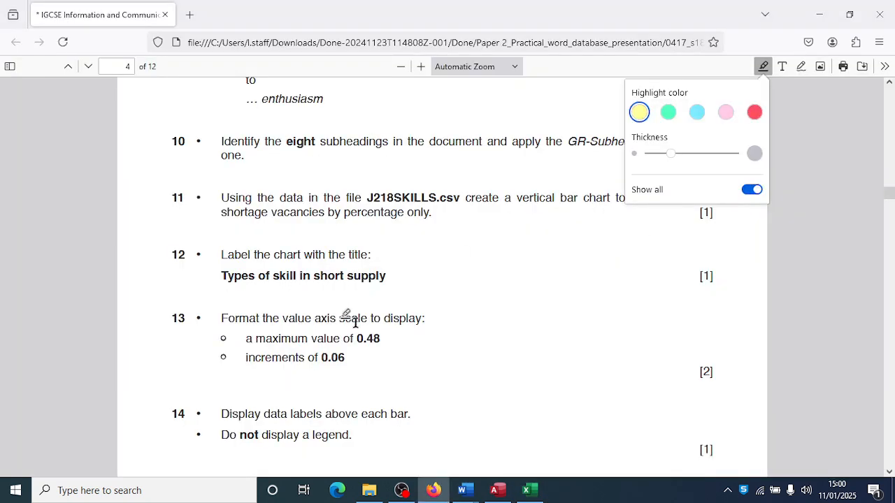
{"action": "key", "text": "alt+Tab"}
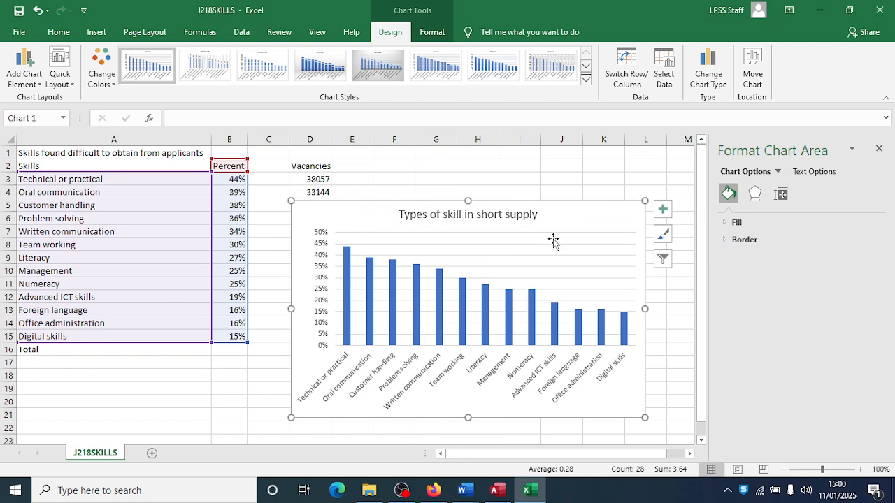
- Select the chart's vertical value axis and show its bounds and units options
{"action": "left_click", "coordinate": [431, 32]}
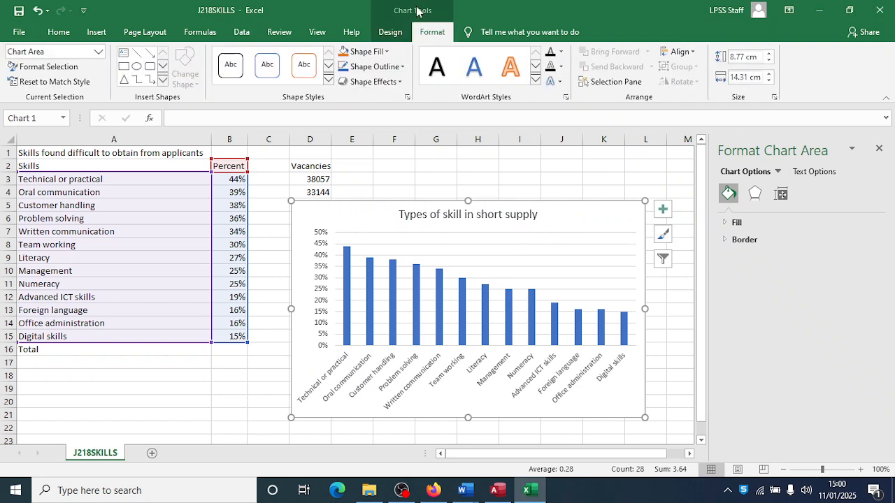
{"action": "left_click", "coordinate": [99, 54]}
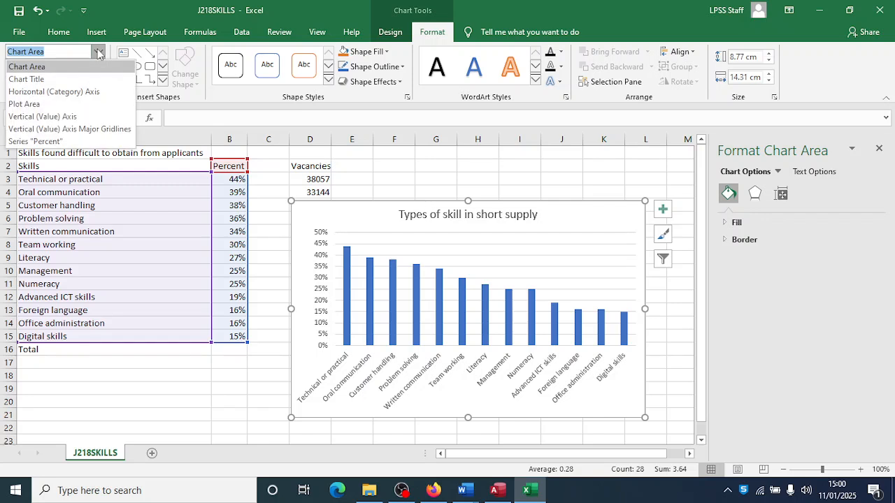
{"action": "left_click", "coordinate": [58, 116]}
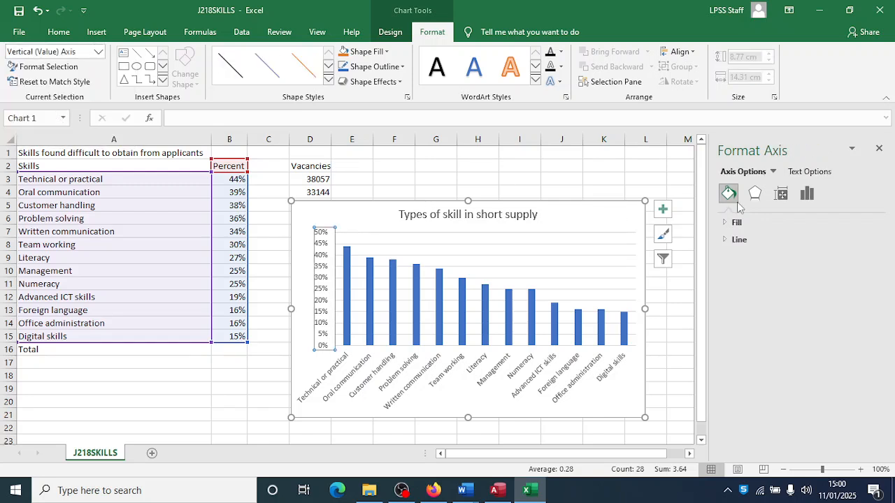
{"action": "left_click", "coordinate": [808, 194]}
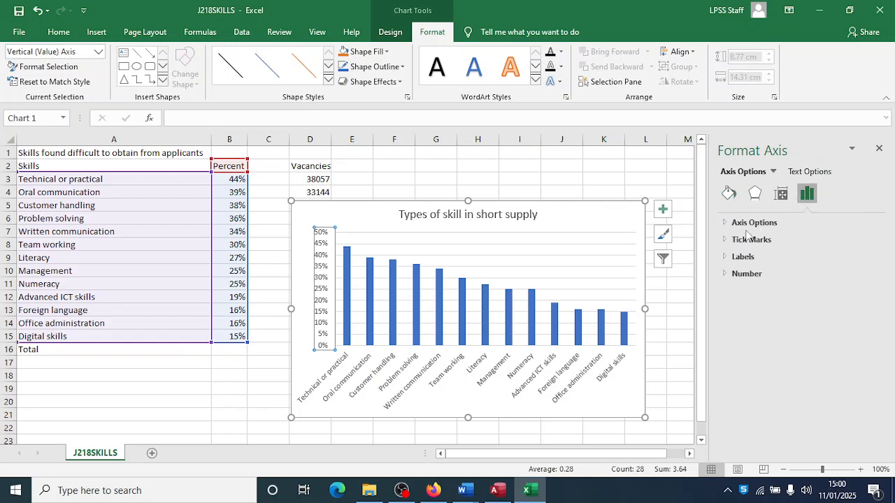
{"action": "left_click", "coordinate": [727, 227]}
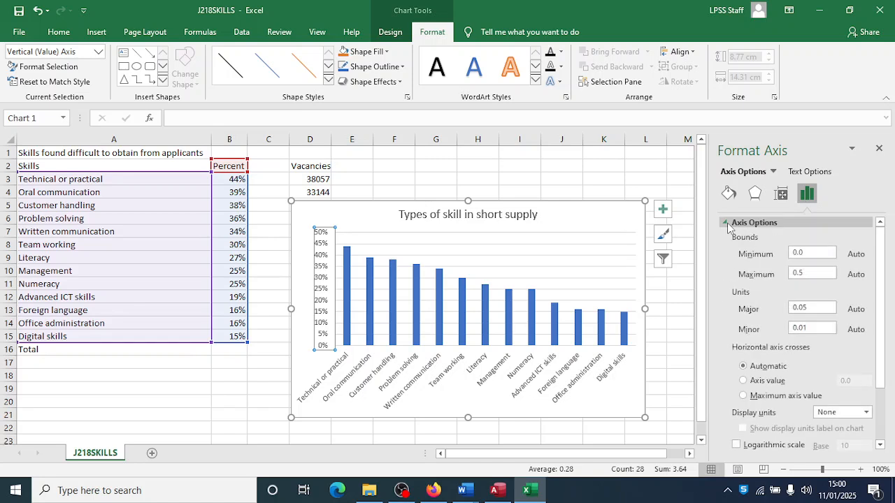
- Set the value axis maximum to 0.48 and the major unit to 0.06
{"action": "left_click", "coordinate": [806, 272]}
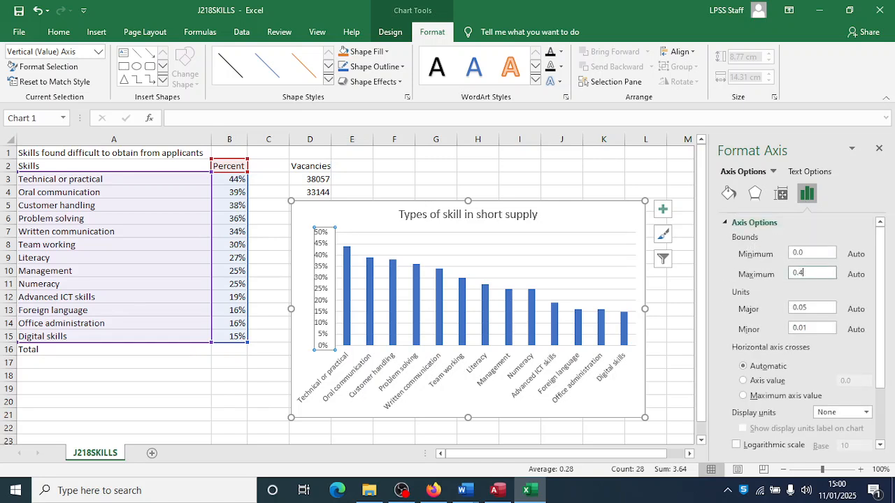
{"action": "key", "text": "alt+Tab"}
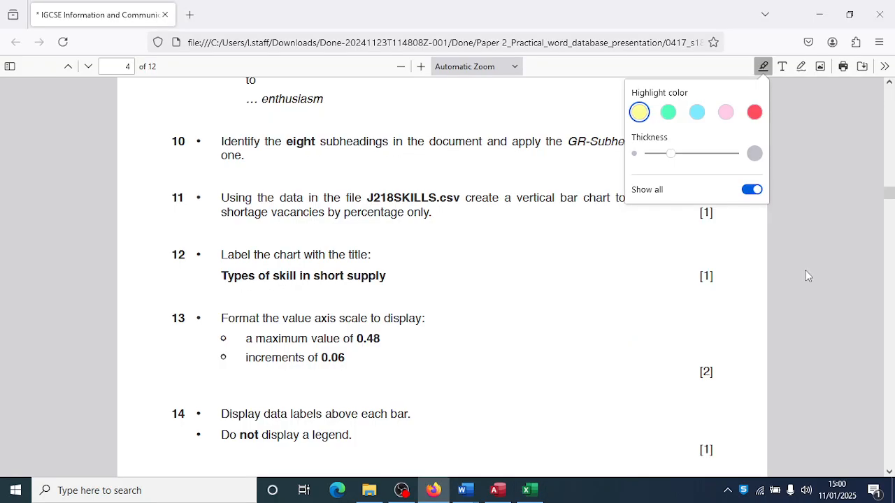
{"action": "key", "text": "alt+Tab"}
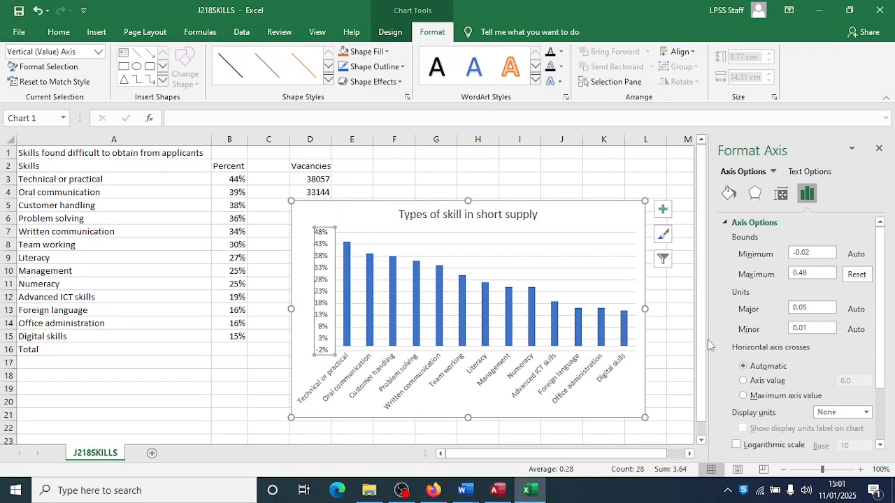
{"action": "left_click", "coordinate": [813, 308]}
{"action": "key", "text": "alt+Tab"}
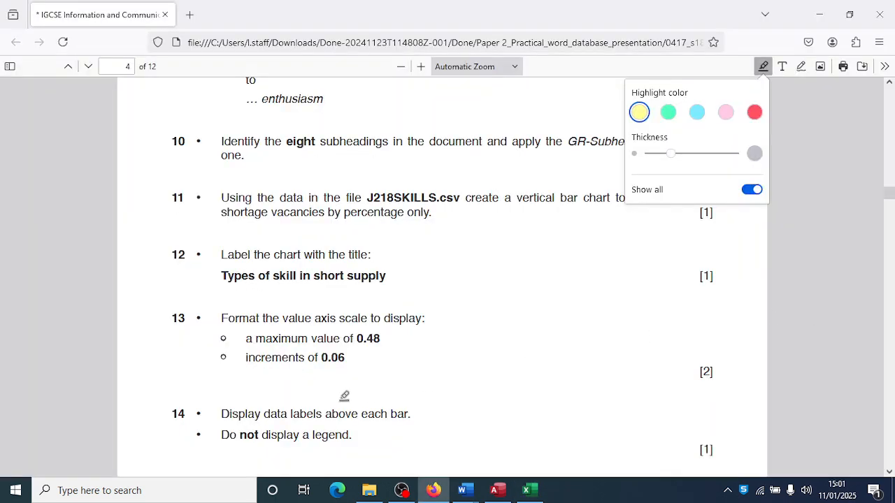
{"action": "scroll", "coordinate": [341, 396], "scroll_direction": "down", "scroll_amount": 3}
{"action": "scroll", "coordinate": [332, 396], "scroll_direction": "down", "scroll_amount": 2}
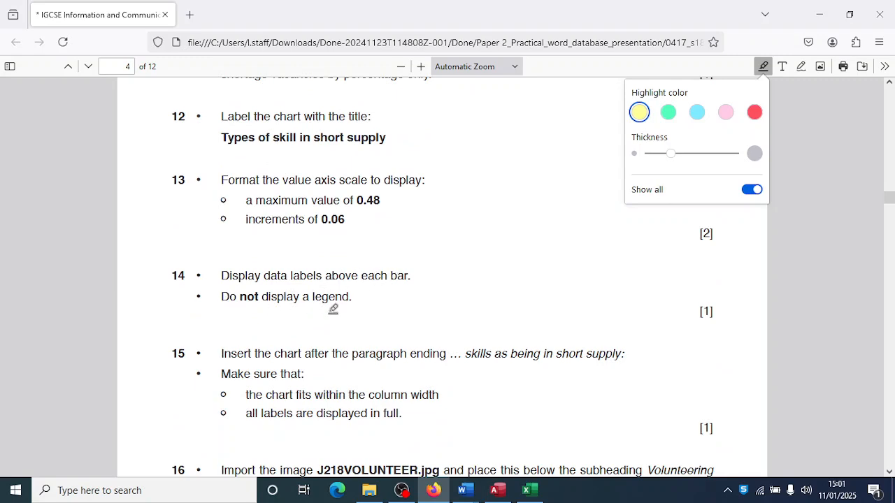
{"action": "key", "text": "alt+Tab"}
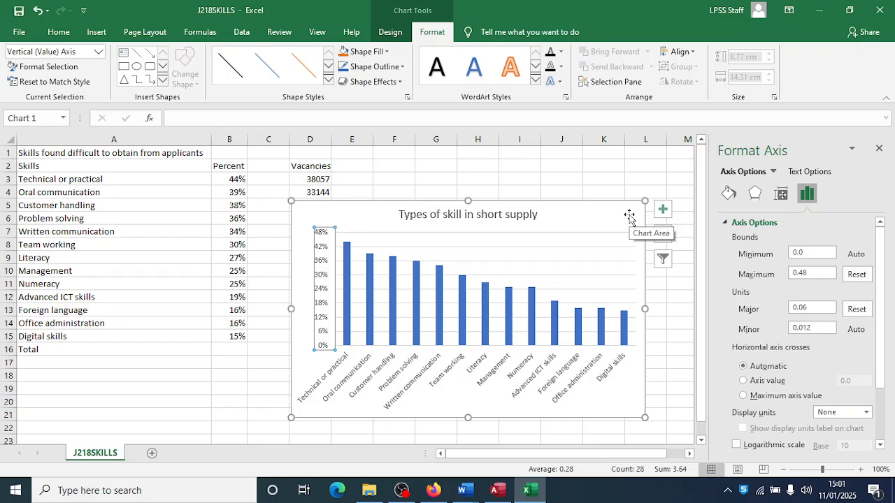
- Apply a chart style that shows each bar's percentage label above it
{"action": "left_click", "coordinate": [879, 151]}
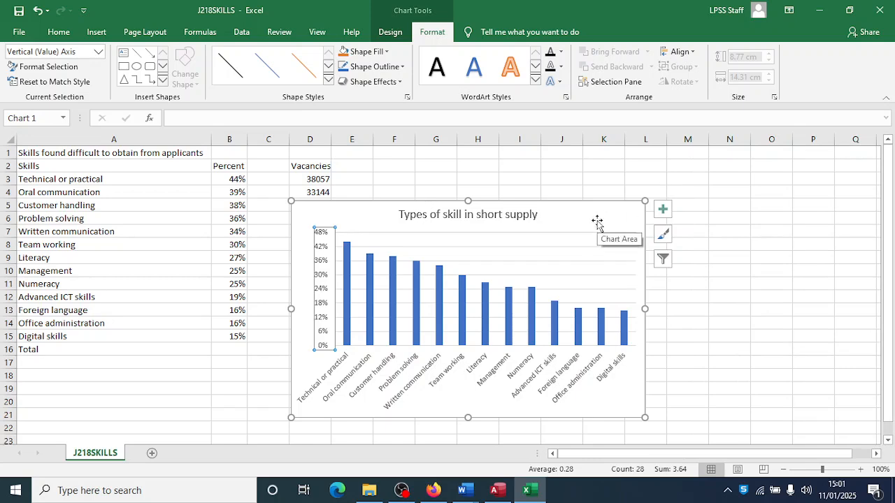
{"action": "left_click", "coordinate": [390, 32]}
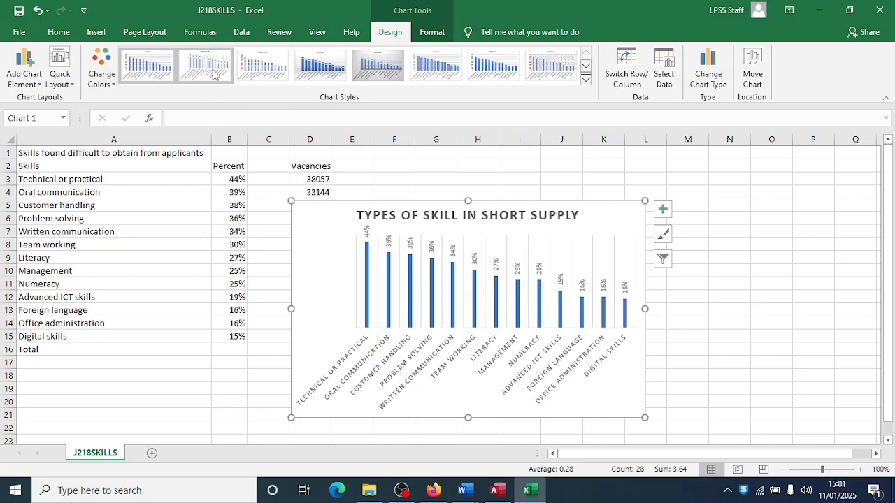
{"action": "key", "text": "alt+Tab"}
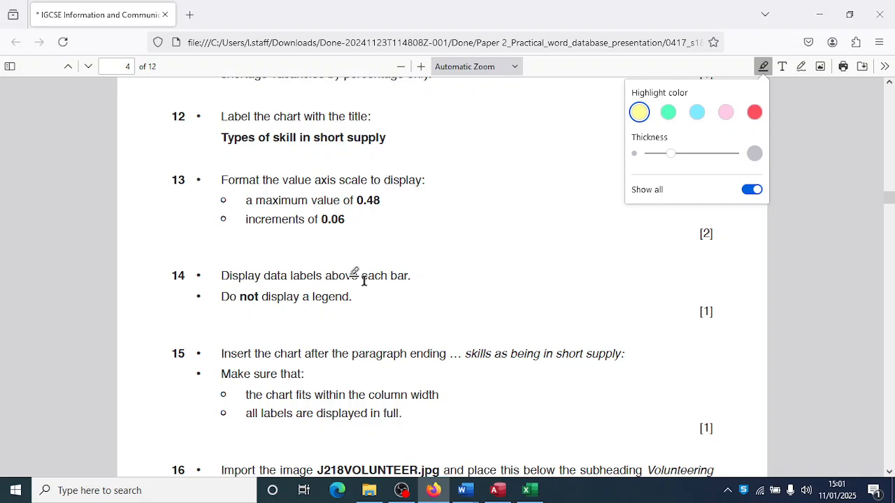
{"action": "key", "text": "alt+Tab"}
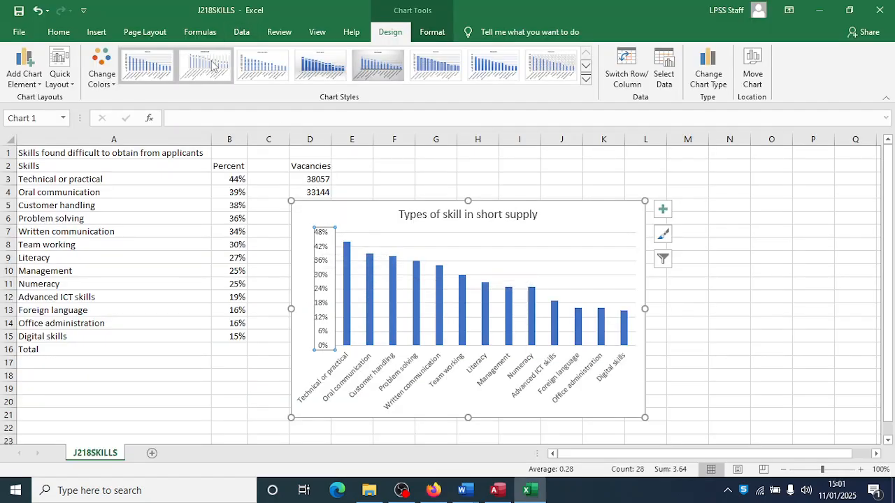
{"action": "left_click", "coordinate": [373, 67]}
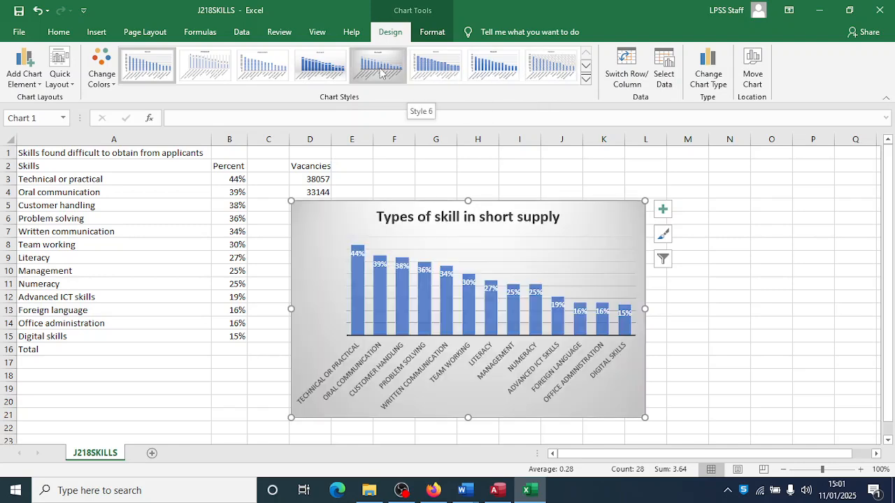
{"action": "left_click", "coordinate": [218, 67]}
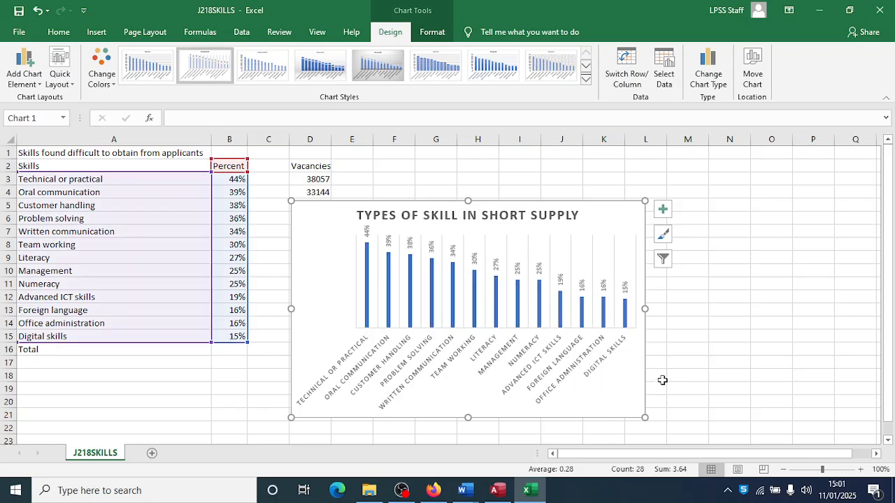
- Enlarge the chart toward the lower right and upper left
{"action": "left_click_drag", "start_coordinate": [645, 417], "coordinate": [688, 432]}
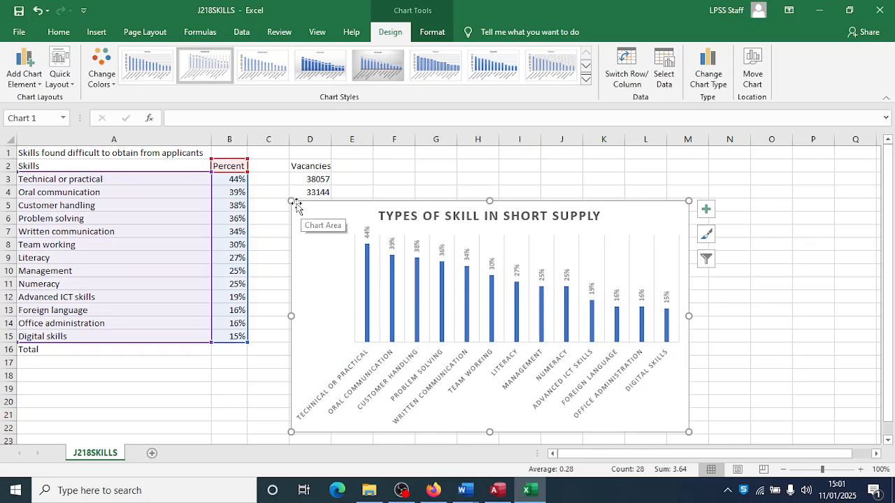
{"action": "left_click_drag", "start_coordinate": [291, 201], "coordinate": [274, 177]}
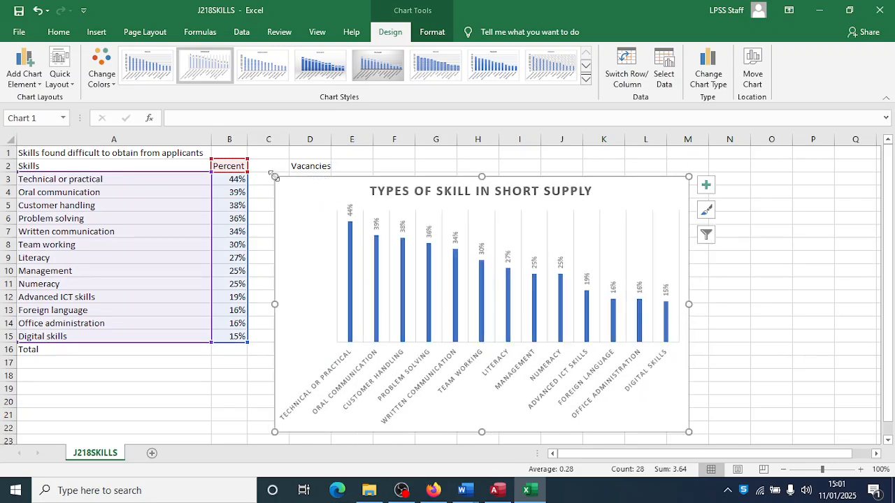
{"action": "key", "text": "alt+Tab"}
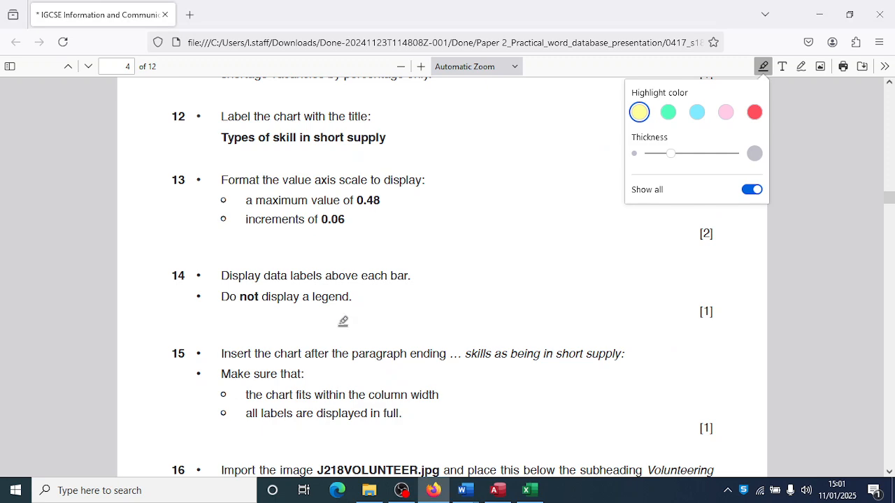
- Read task items 15–17 on placing the chart and the VOLUNTEER image, then return to the chart
{"action": "scroll", "coordinate": [284, 356], "scroll_direction": "down", "scroll_amount": 4}
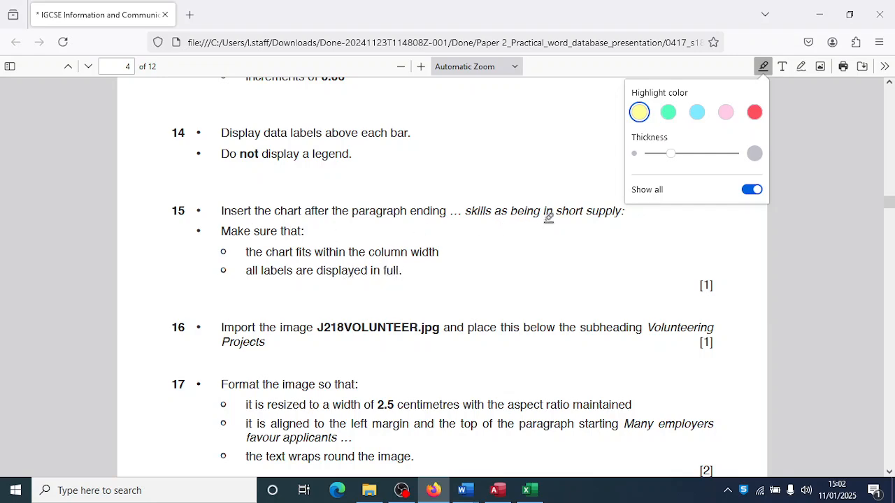
{"action": "key", "text": "alt+Tab"}
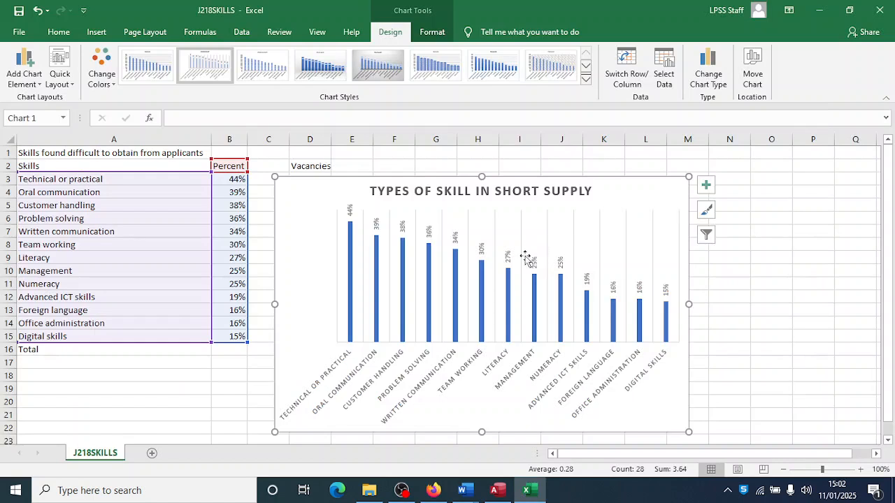
{"action": "right_click", "coordinate": [314, 221]}
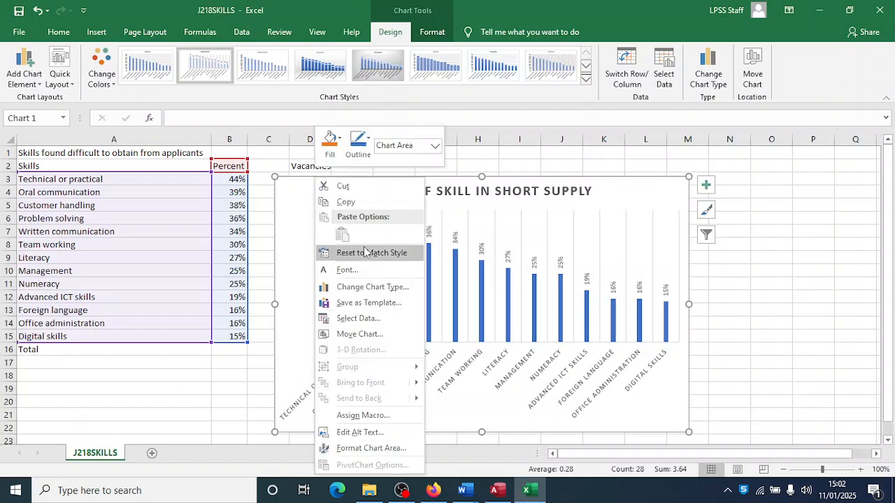
- Copy the Excel chart and paste it on a new line after 'short supply:' in REPORT
{"action": "left_click", "coordinate": [352, 202]}
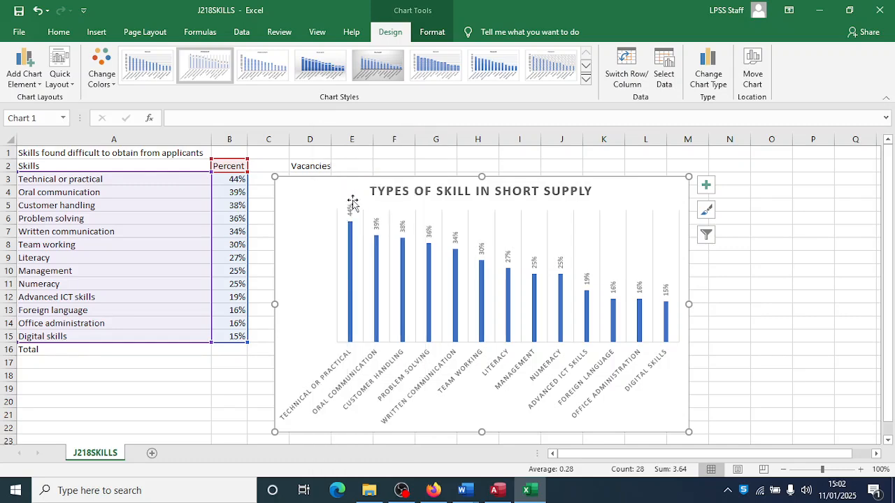
{"action": "mouse_move", "coordinate": [469, 492]}
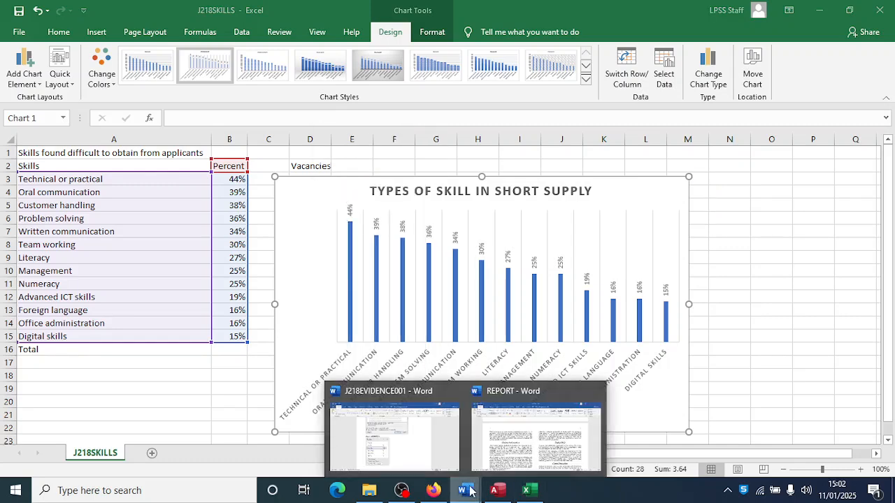
{"action": "left_click", "coordinate": [528, 423]}
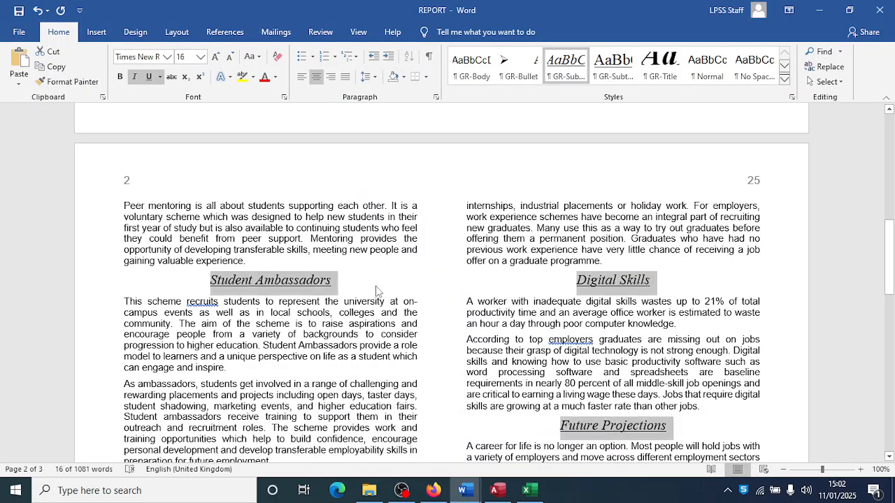
{"action": "scroll", "coordinate": [376, 291], "scroll_direction": "up", "scroll_amount": 10}
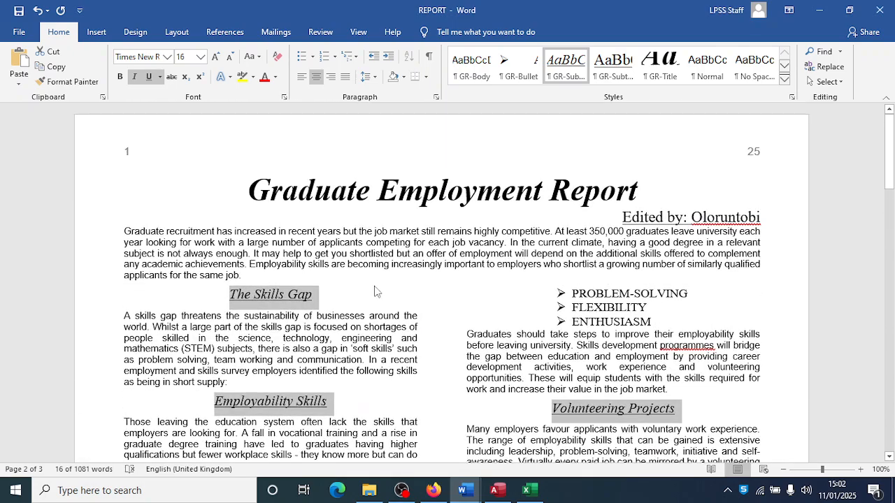
{"action": "scroll", "coordinate": [376, 291], "scroll_direction": "down", "scroll_amount": 1}
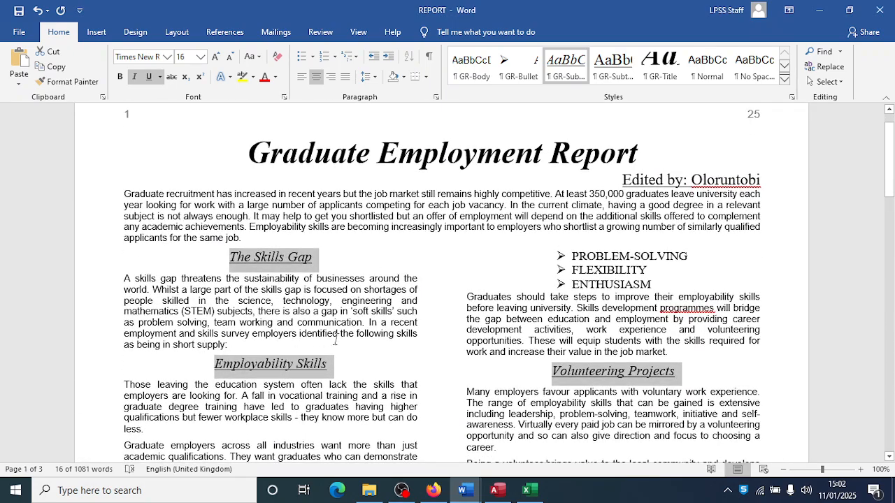
{"action": "left_click", "coordinate": [235, 346]}
{"action": "key", "text": "Return"}
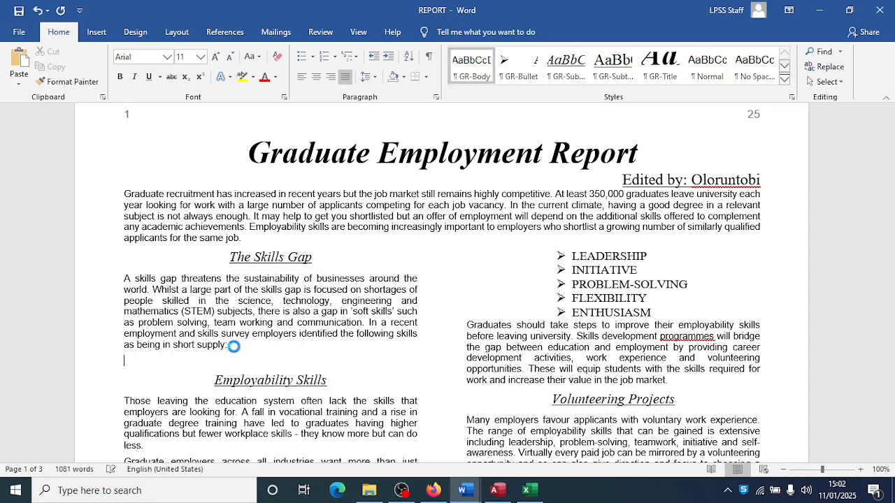
{"action": "key", "text": "ctrl+v"}
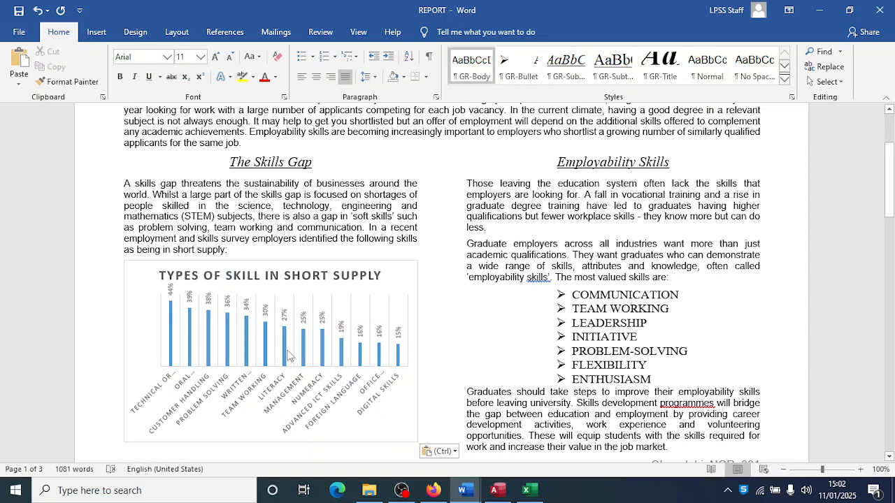
- Compare the pasted chart with the Excel original and select it in Word
{"action": "scroll", "coordinate": [266, 355], "scroll_direction": "down", "scroll_amount": 2}
{"action": "scroll", "coordinate": [294, 343], "scroll_direction": "up", "scroll_amount": 1}
{"action": "left_click", "coordinate": [298, 330]}
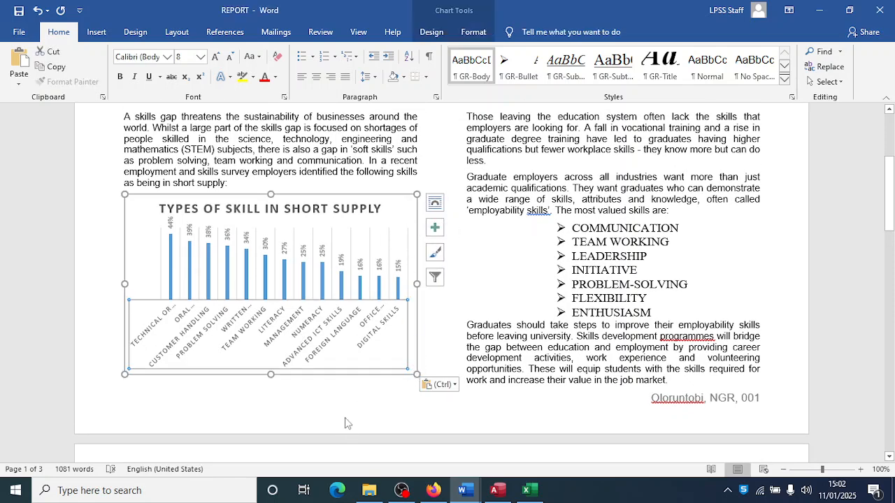
{"action": "left_click", "coordinate": [345, 419]}
{"action": "key", "text": "alt+Tab"}
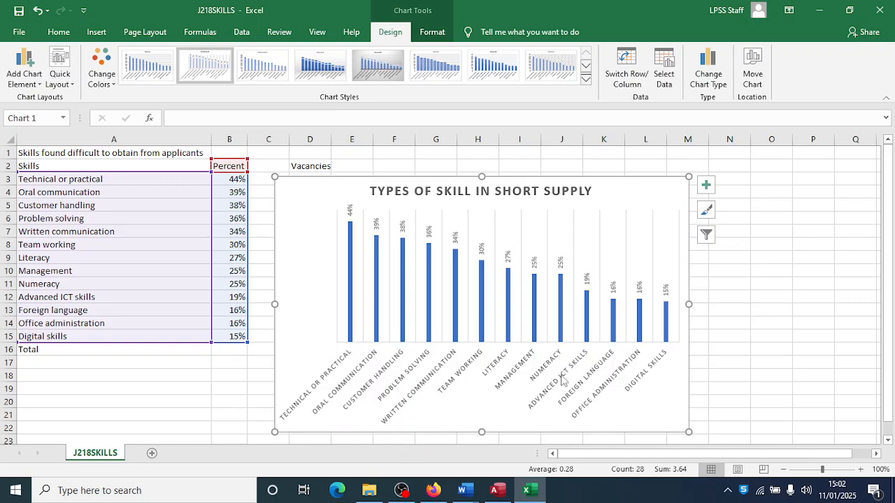
{"action": "key", "text": "alt+Tab"}
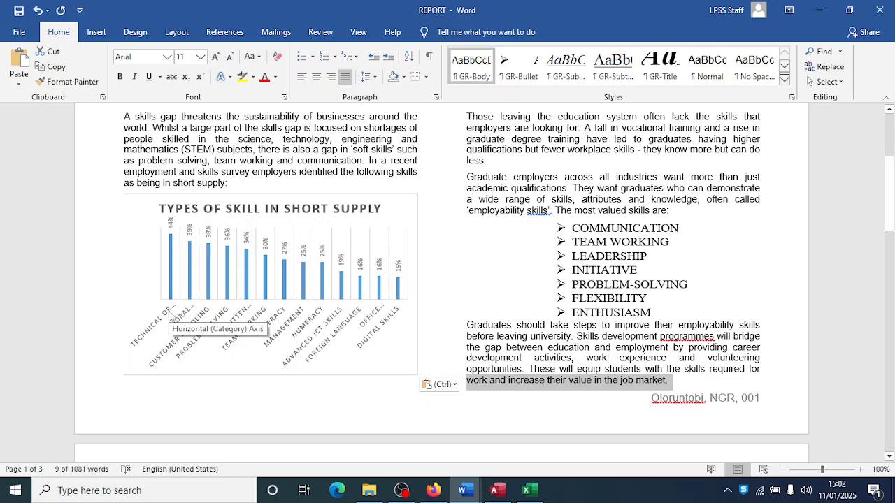
{"action": "left_click", "coordinate": [170, 317]}
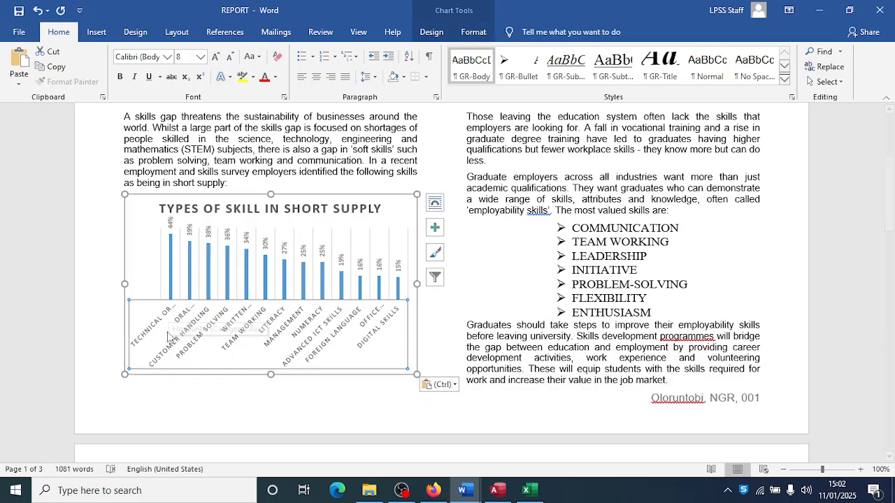
- Resize the chart taller and narrower so every category label shows in full within the column
{"action": "left_click_drag", "start_coordinate": [124, 374], "coordinate": [117, 397]}
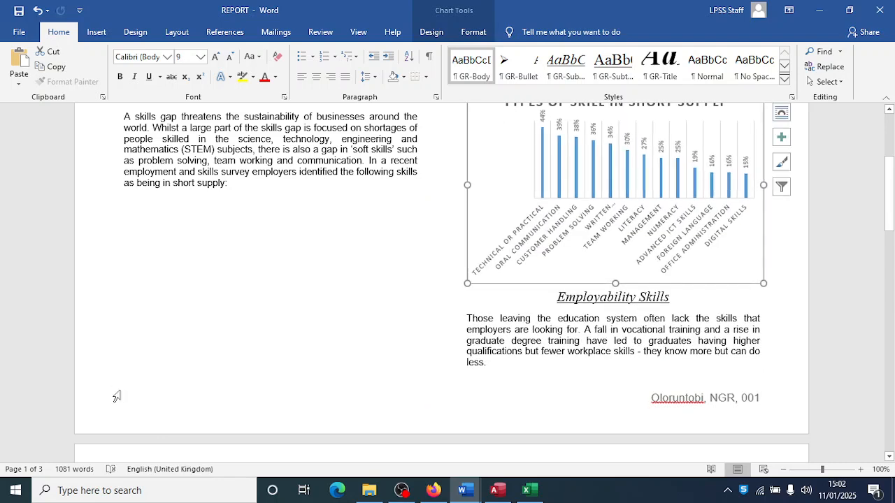
{"action": "mouse_move", "coordinate": [467, 283]}
{"action": "left_mouse_down"}
{"action": "mouse_move", "coordinate": [466, 306]}
{"action": "mouse_move", "coordinate": [465, 277]}
{"action": "left_mouse_up"}
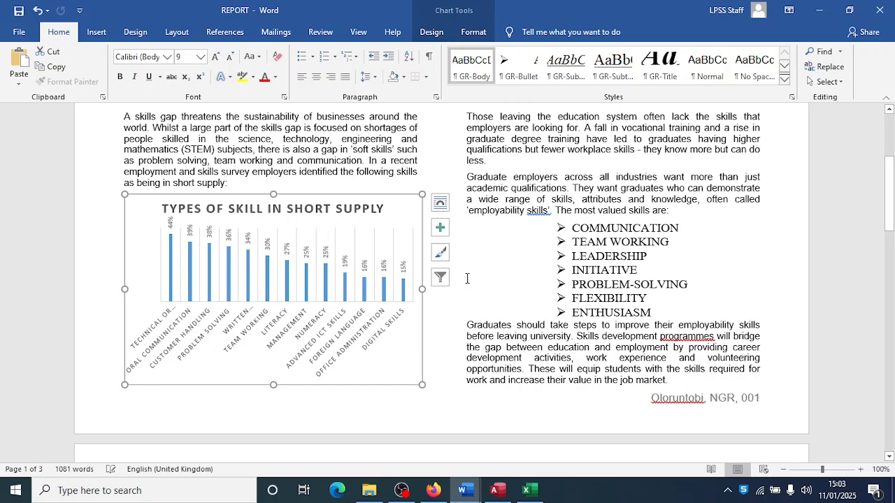
{"action": "left_click_drag", "start_coordinate": [423, 288], "coordinate": [404, 289]}
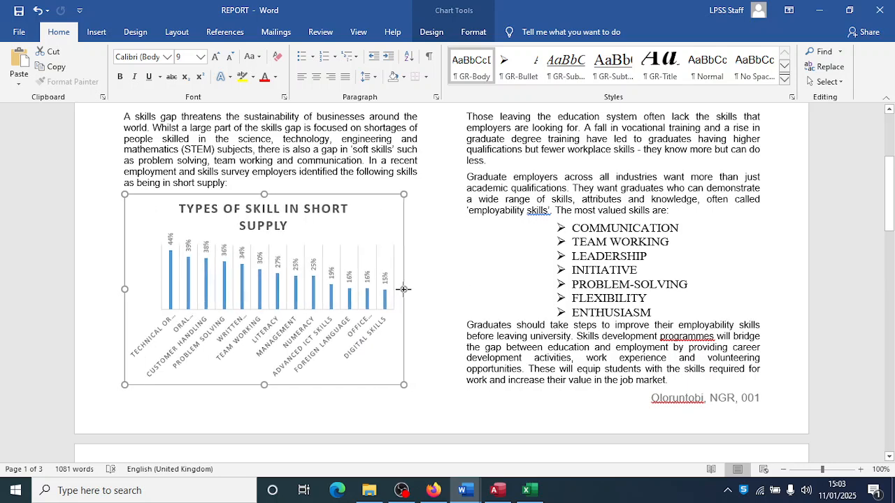
{"action": "left_click", "coordinate": [312, 329]}
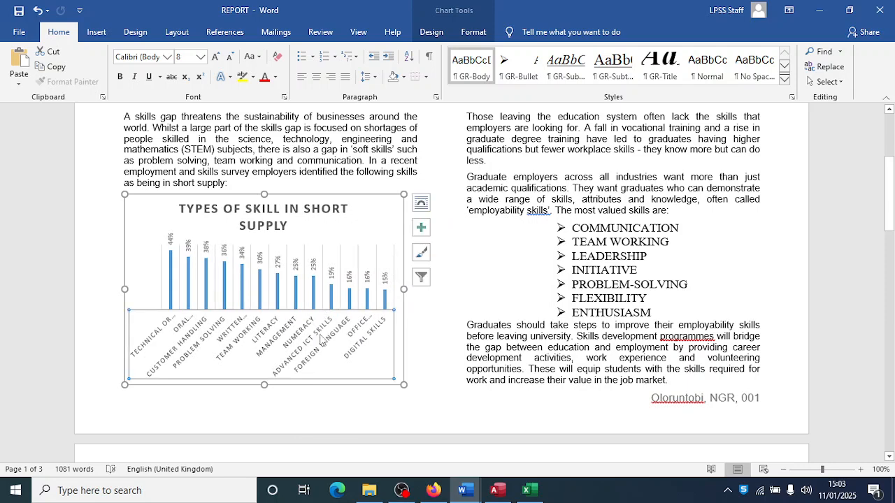
{"action": "left_click", "coordinate": [218, 211]}
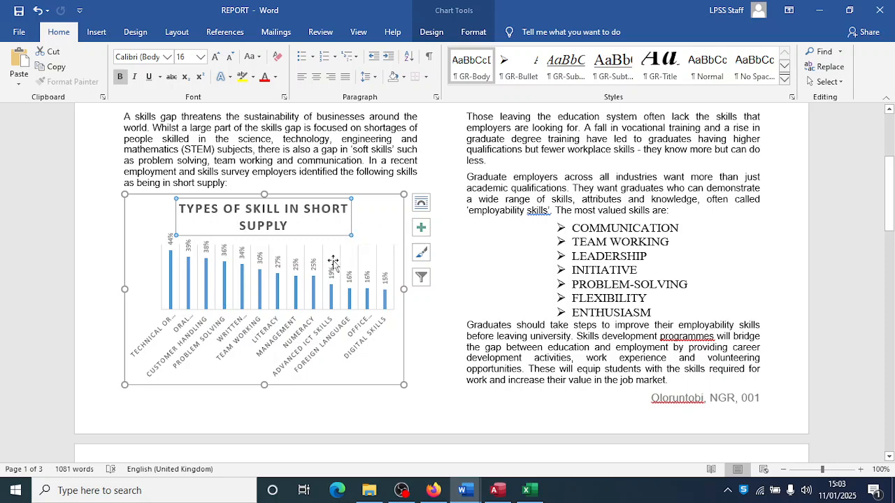
{"action": "left_click_drag", "start_coordinate": [404, 196], "coordinate": [414, 190]}
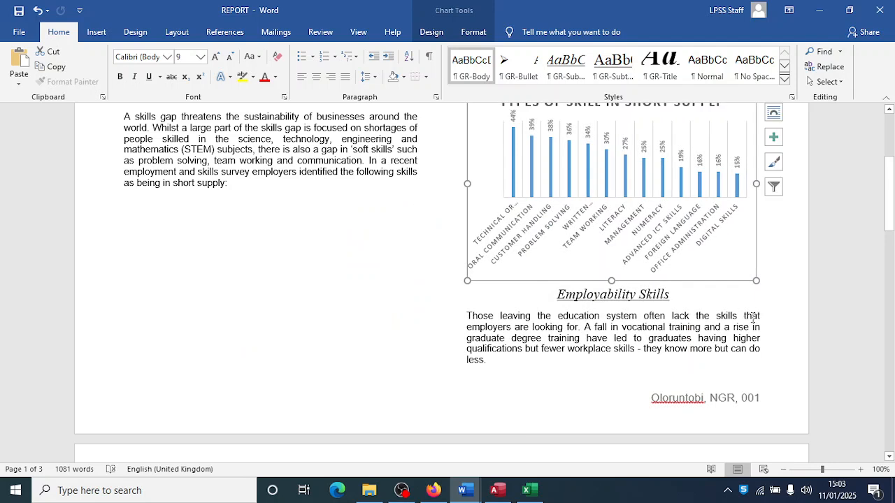
{"action": "left_click_drag", "start_coordinate": [467, 281], "coordinate": [466, 289]}
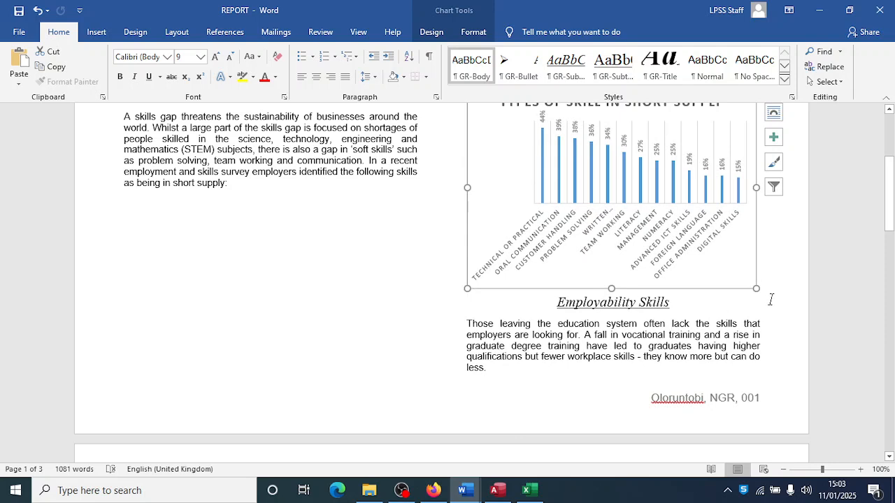
{"action": "mouse_move", "coordinate": [755, 288]}
{"action": "left_mouse_down"}
{"action": "mouse_move", "coordinate": [754, 304]}
{"action": "mouse_move", "coordinate": [751, 286]}
{"action": "mouse_move", "coordinate": [753, 295]}
{"action": "left_mouse_up"}
- Review the resized chart, then switch through Excel to the task sheet in Firefox
{"action": "scroll", "coordinate": [710, 329], "scroll_direction": "up", "scroll_amount": 2}
{"action": "scroll", "coordinate": [711, 333], "scroll_direction": "up", "scroll_amount": 1}
{"action": "scroll", "coordinate": [709, 330], "scroll_direction": "down", "scroll_amount": 3}
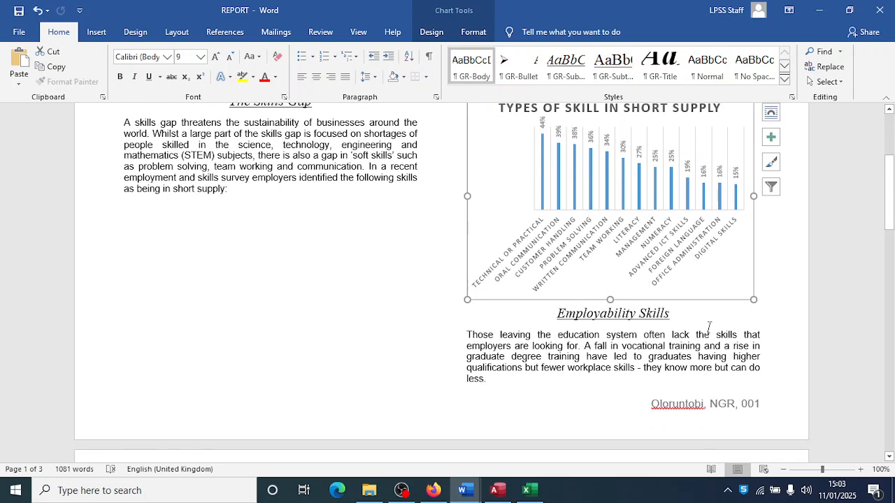
{"action": "key", "text": "alt+Tab"}
{"action": "key", "text": "alt+Tab"}
{"action": "key", "text": "Tab"}
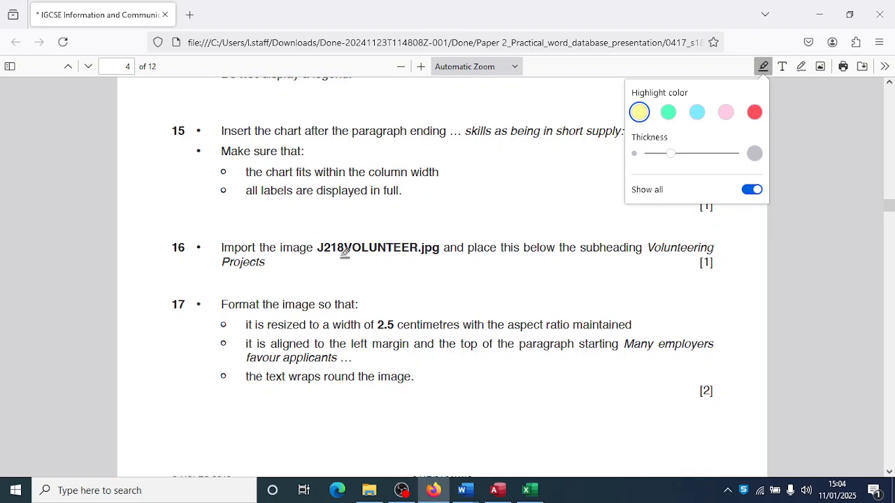
- Return to the REPORT document and place the cursor before 'Many' under Volunteering Projects
{"action": "key", "text": "alt+Tab"}
{"action": "key", "text": "alt+Tab"}
{"action": "key", "text": "alt+Tab"}
{"action": "key", "text": "alt+Tab"}
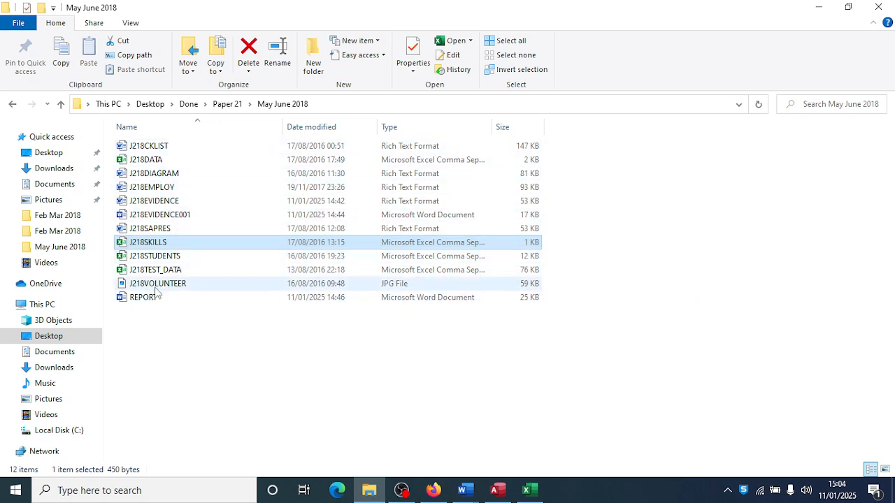
{"action": "left_click", "coordinate": [462, 490]}
{"action": "left_click", "coordinate": [537, 435]}
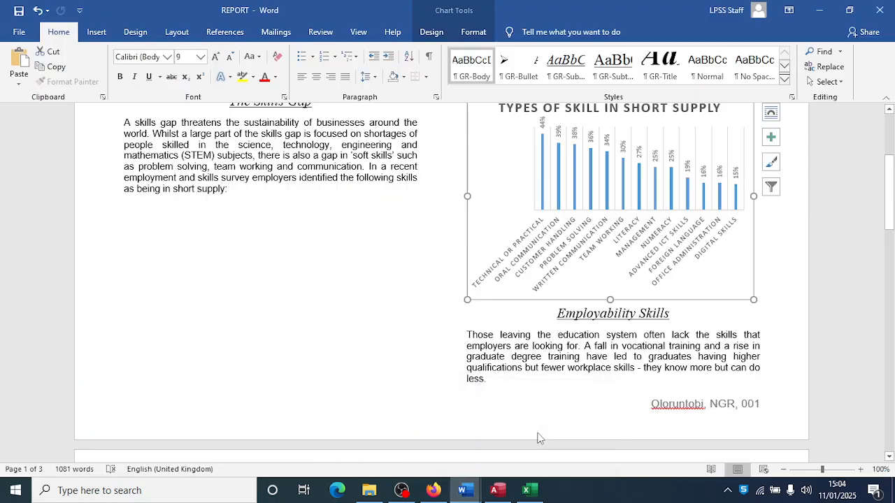
{"action": "scroll", "coordinate": [353, 353], "scroll_direction": "down", "scroll_amount": 2}
{"action": "scroll", "coordinate": [356, 351], "scroll_direction": "down", "scroll_amount": 10}
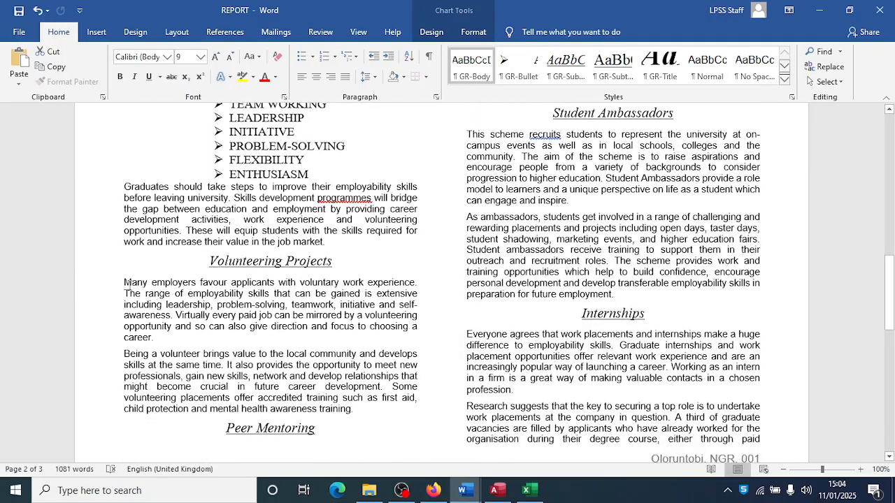
{"action": "left_click", "coordinate": [124, 284]}
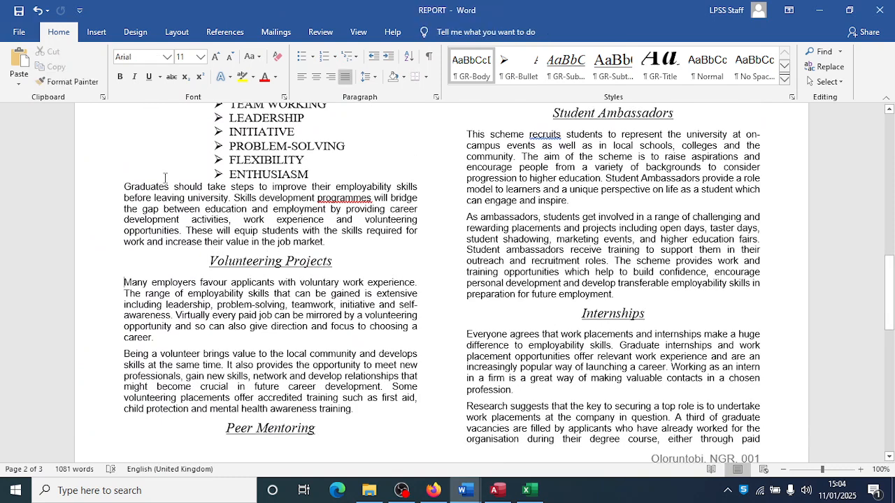
{"action": "left_click", "coordinate": [96, 32]}
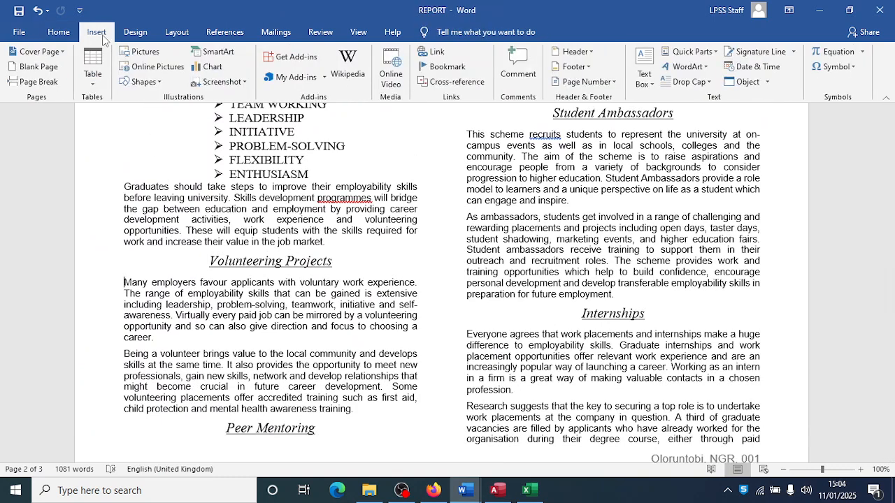
- Insert the J218VOLUNTEER picture from Desktop > Done > Paper 21 > May June 2018 into the report
{"action": "left_click", "coordinate": [151, 56]}
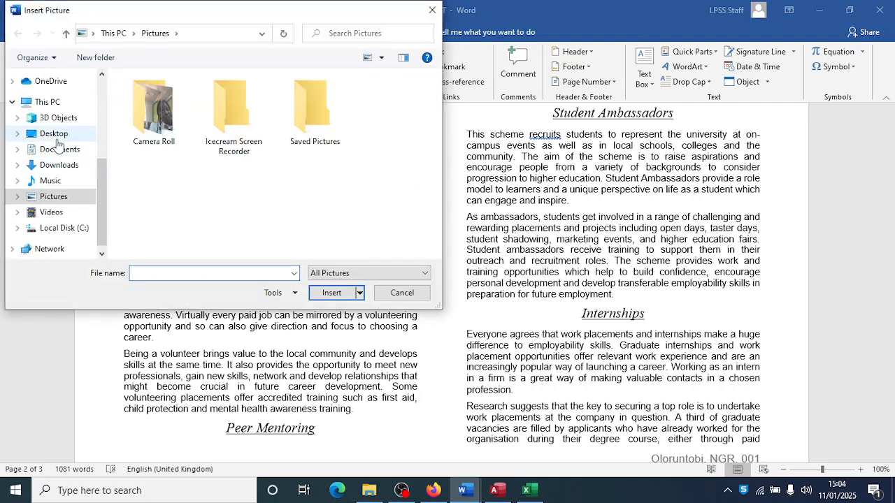
{"action": "left_click", "coordinate": [56, 134]}
{"action": "double_click", "coordinate": [144, 96]}
{"action": "double_click", "coordinate": [165, 97]}
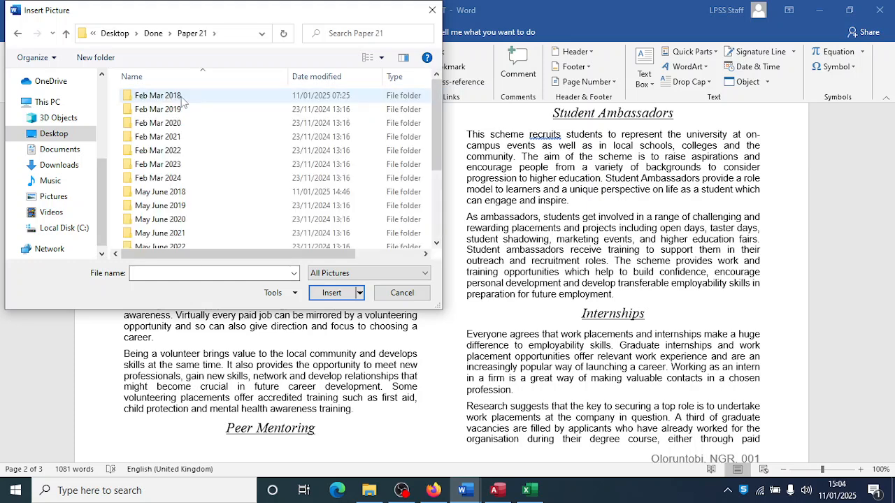
{"action": "double_click", "coordinate": [180, 192]}
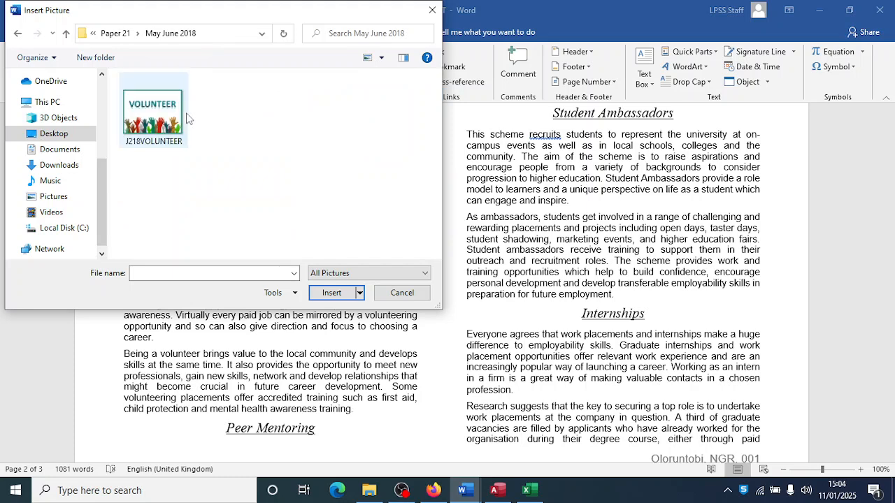
{"action": "left_click", "coordinate": [144, 130]}
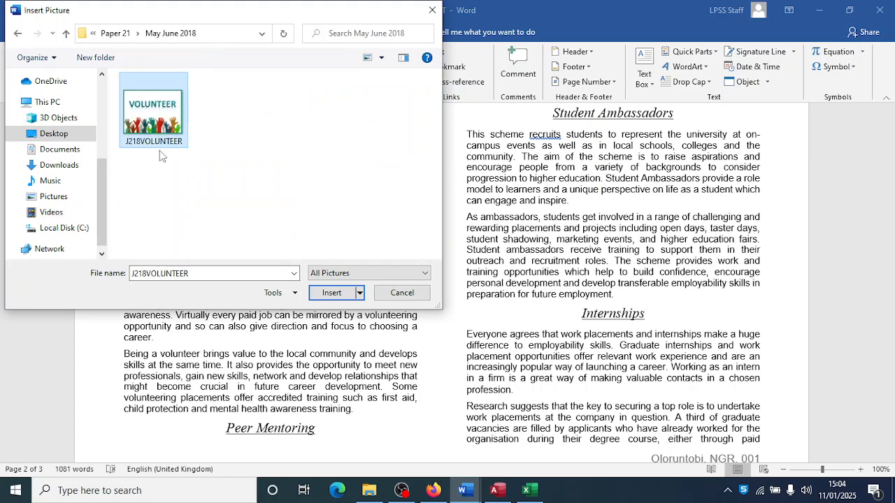
{"action": "left_click", "coordinate": [331, 293]}
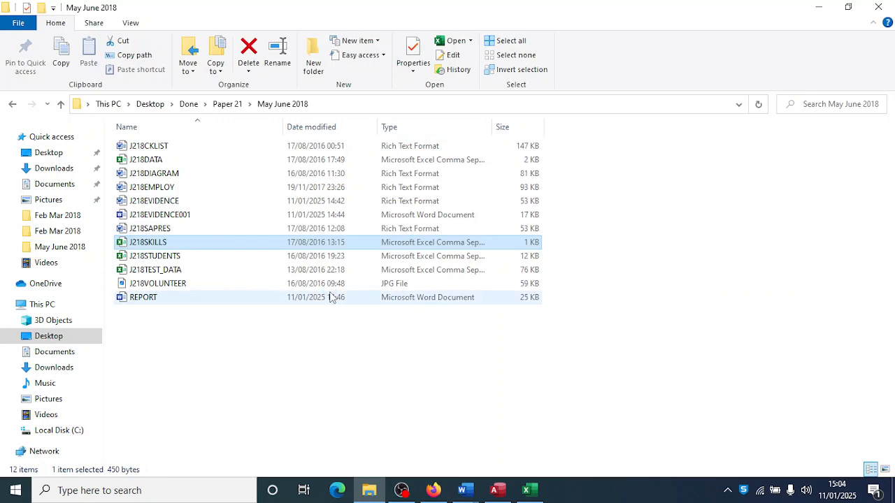
- Read questions 16–17 in the Firefox exam PDF, then bring the REPORT document back
{"action": "key", "text": "alt+Tab"}
{"action": "key", "text": "alt+Tab"}
{"action": "key", "text": "alt+Tab"}
{"action": "key", "text": "alt+Tab"}
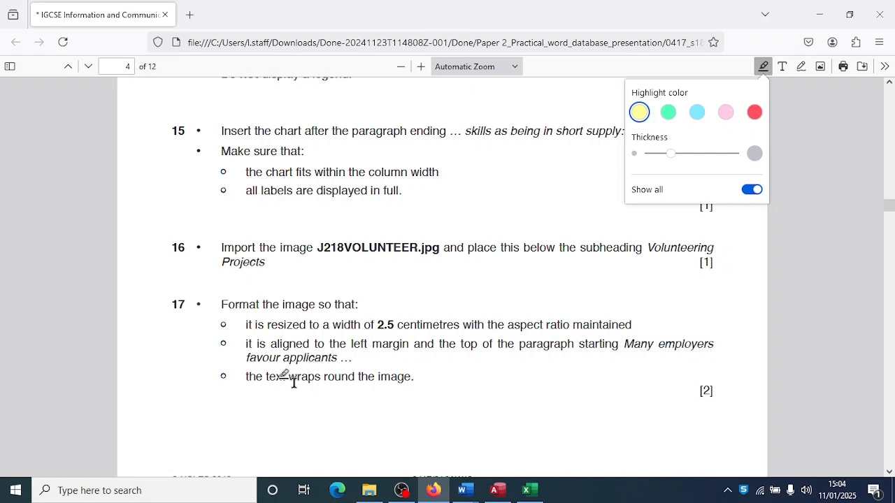
{"action": "key", "text": "alt+Tab"}
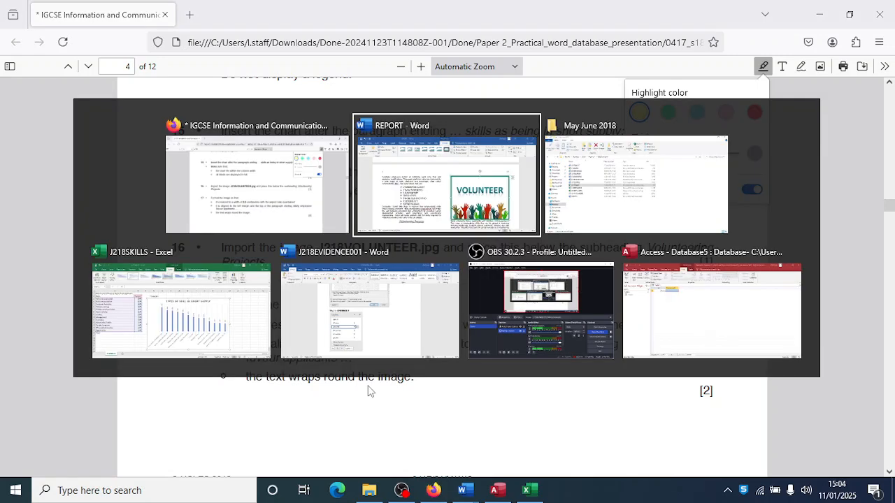
{"action": "key", "text": "alt+Tab"}
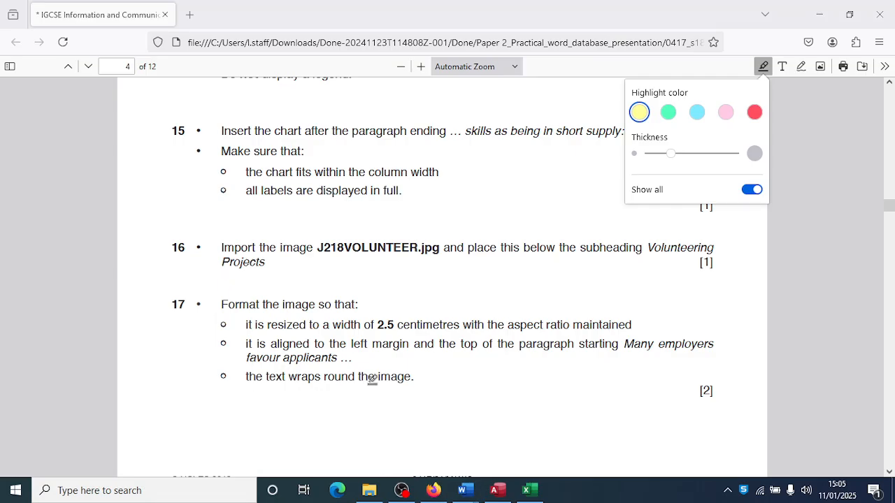
{"action": "key", "text": "alt+Tab"}
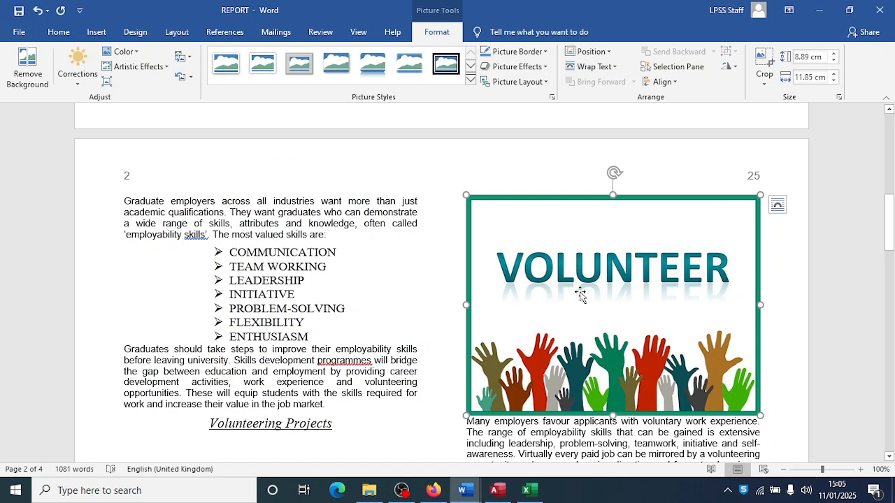
- Set the VOLUNTEER picture's shape width to 2.5 cm
{"action": "left_click", "coordinate": [810, 76]}
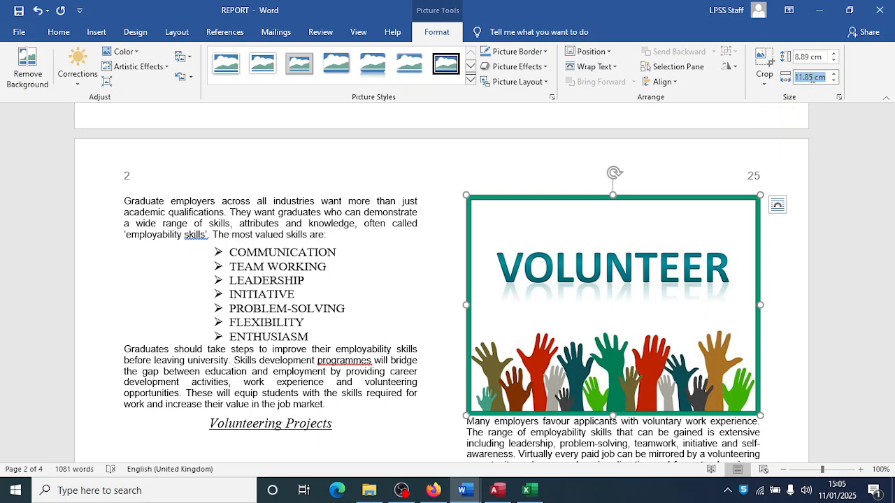
{"action": "left_click", "coordinate": [811, 77]}
{"action": "key", "text": "BackSpace"}
{"action": "key", "text": "Return"}
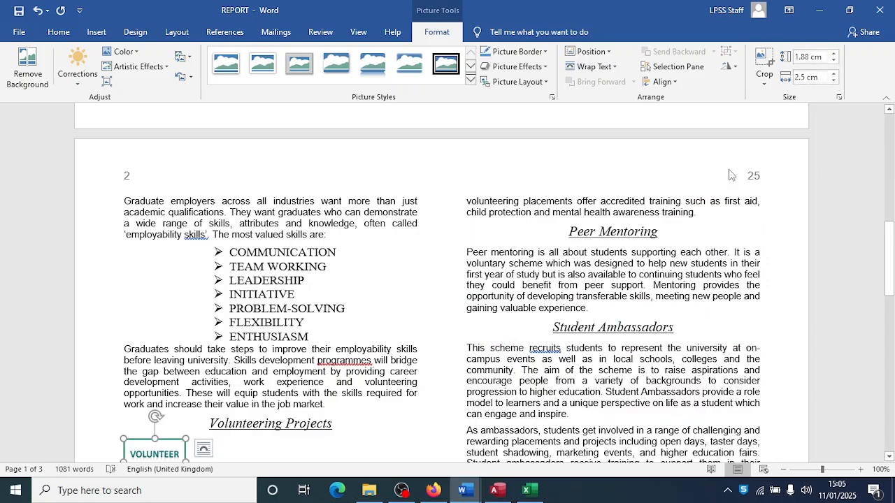
- Give the picture Square text wrapping so the paragraph flows around it
{"action": "scroll", "coordinate": [473, 338], "scroll_direction": "down", "scroll_amount": 3}
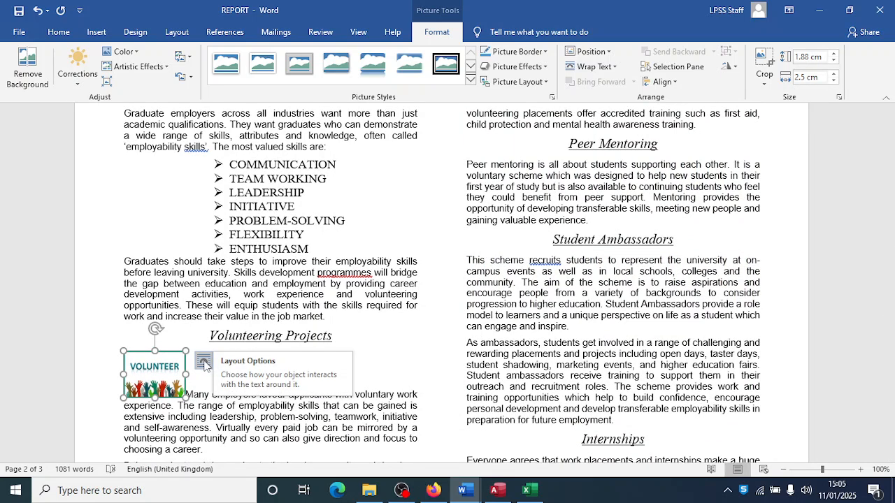
{"action": "left_click", "coordinate": [203, 362]}
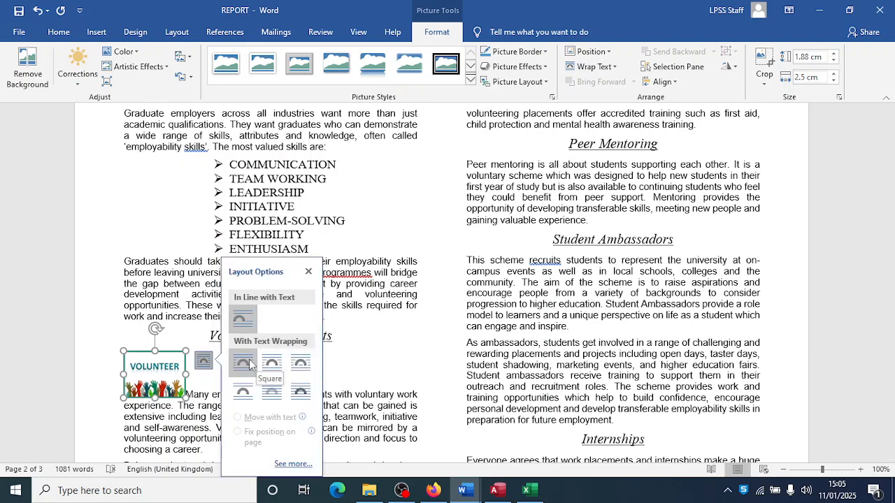
{"action": "left_click", "coordinate": [250, 364]}
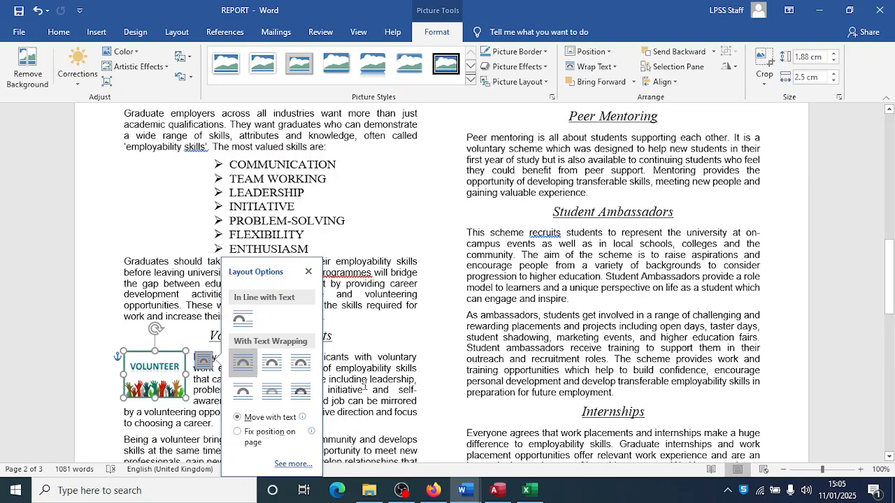
{"action": "left_click", "coordinate": [342, 381]}
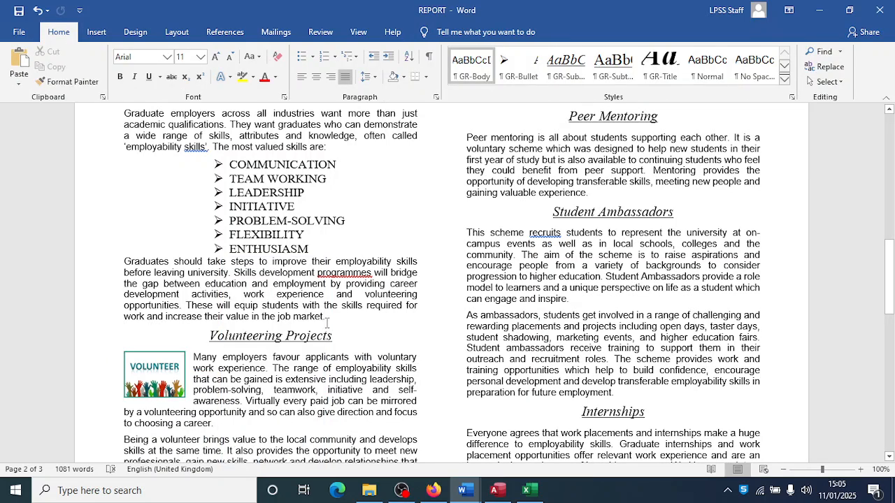
{"action": "key", "text": "alt+Tab"}
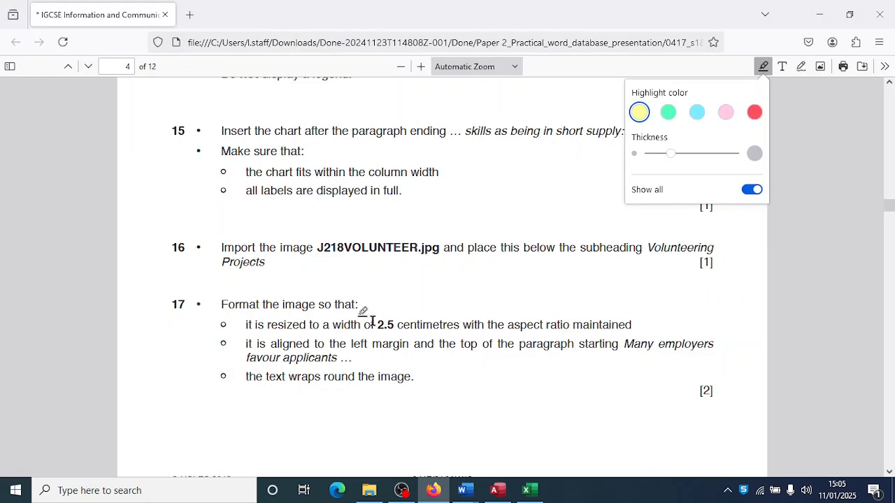
- Check questions 18–19 in the exam PDF and scroll Word to the Digital Skills paragraph
{"action": "scroll", "coordinate": [373, 322], "scroll_direction": "down", "scroll_amount": 10}
{"action": "scroll", "coordinate": [377, 316], "scroll_direction": "up", "scroll_amount": 1}
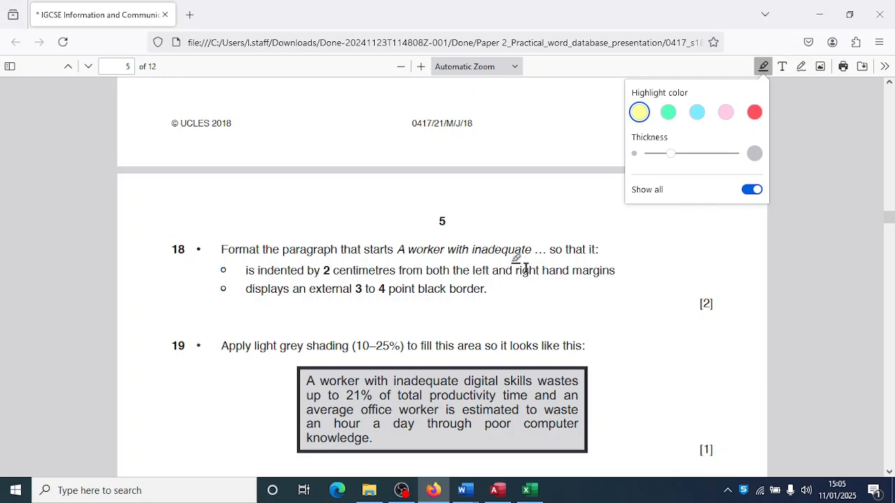
{"action": "key", "text": "alt+Tab"}
{"action": "scroll", "coordinate": [475, 353], "scroll_direction": "down", "scroll_amount": 4}
{"action": "scroll", "coordinate": [475, 353], "scroll_direction": "down", "scroll_amount": 8}
{"action": "scroll", "coordinate": [474, 353], "scroll_direction": "down", "scroll_amount": 1}
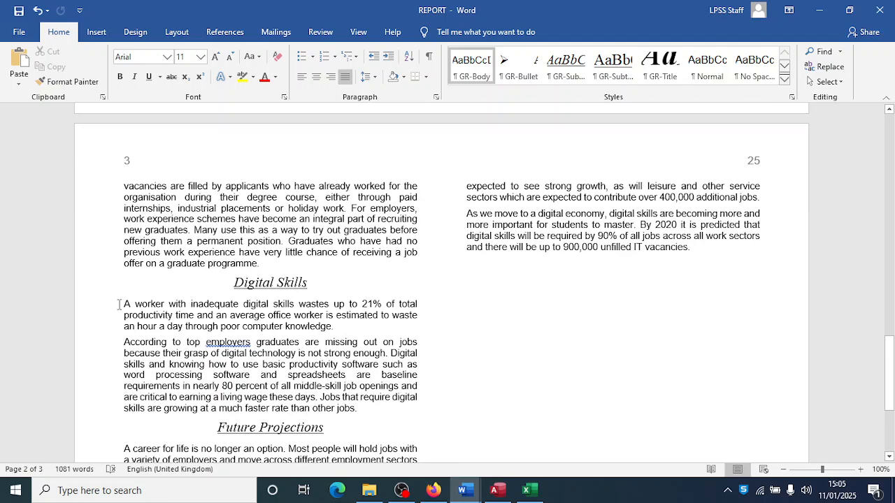
{"action": "key", "text": "alt+Tab"}
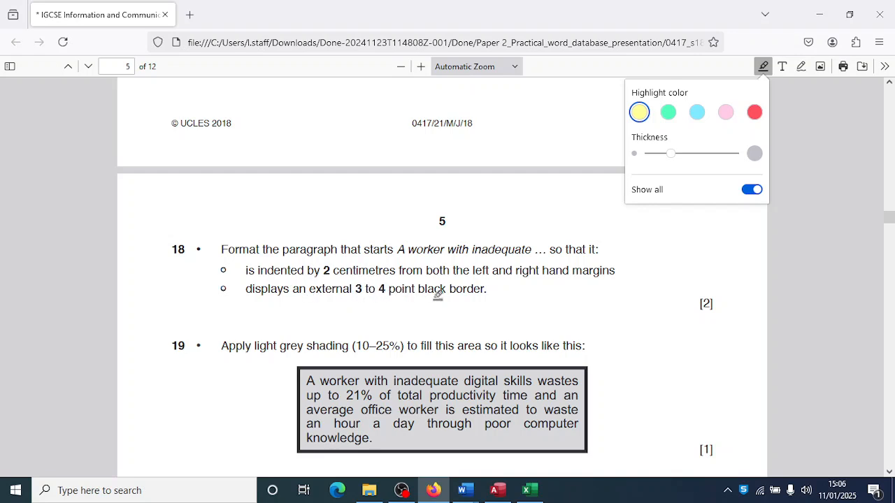
{"action": "scroll", "coordinate": [422, 339], "scroll_direction": "down", "scroll_amount": 1}
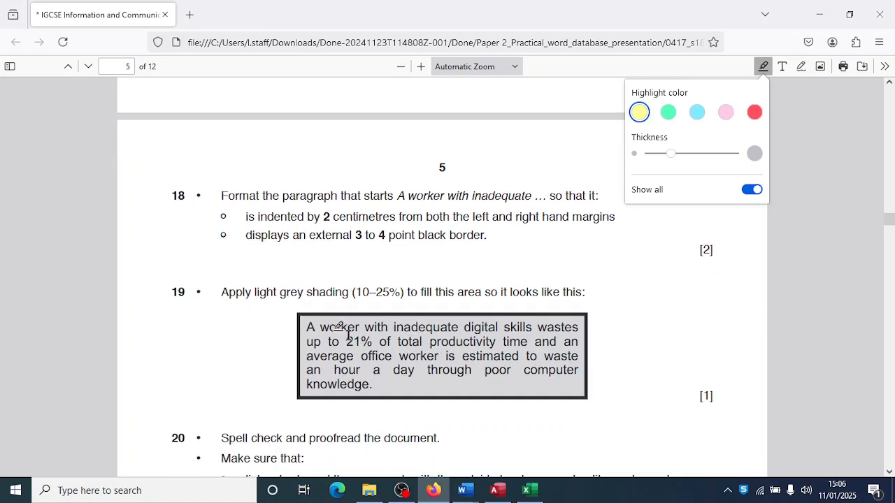
{"action": "key", "text": "alt+Tab"}
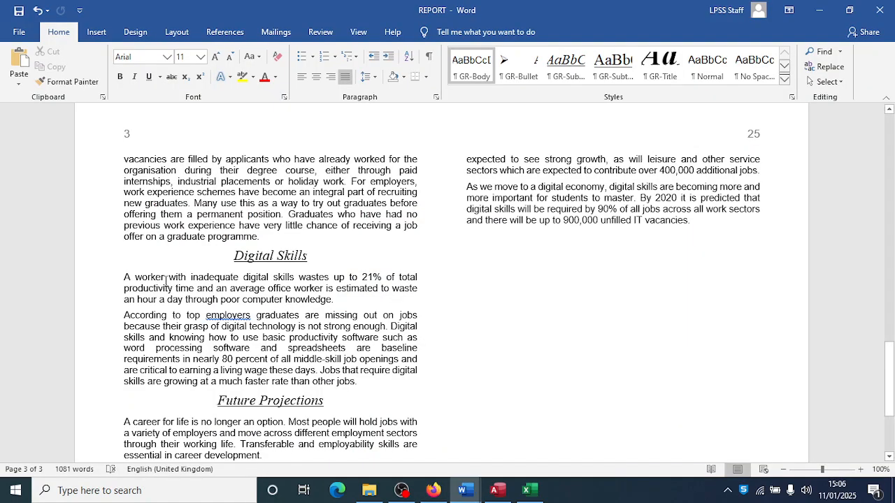
{"action": "key", "text": "alt+Tab"}
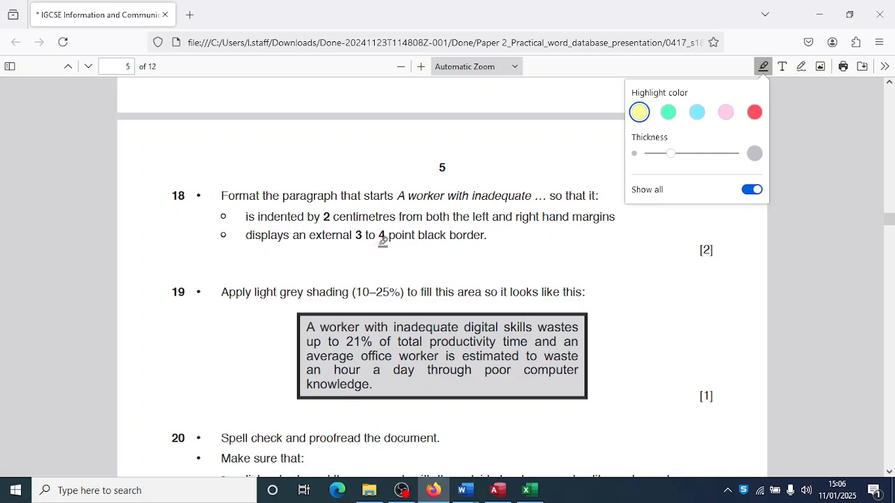
{"action": "key", "text": "alt+Tab"}
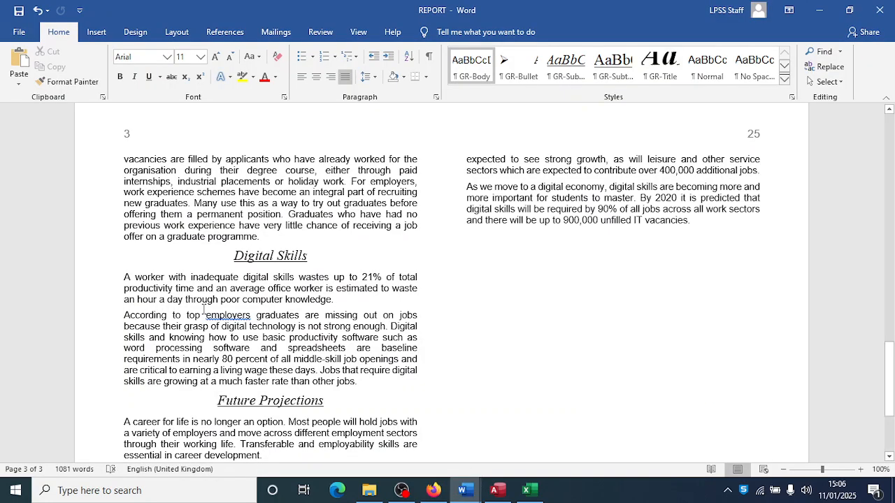
- Indent the 'A worker with inadequate' paragraph 2 cm from the left and right
{"action": "left_click_drag", "start_coordinate": [123, 277], "coordinate": [332, 300]}
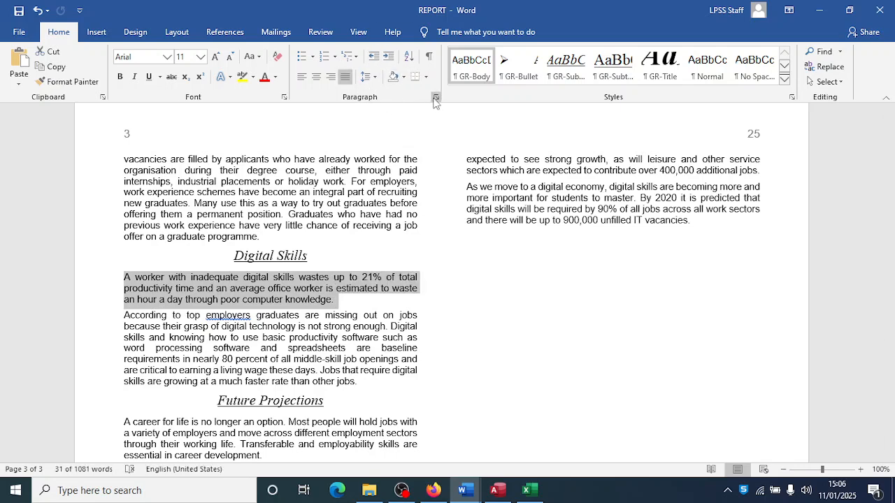
{"action": "left_click", "coordinate": [435, 100]}
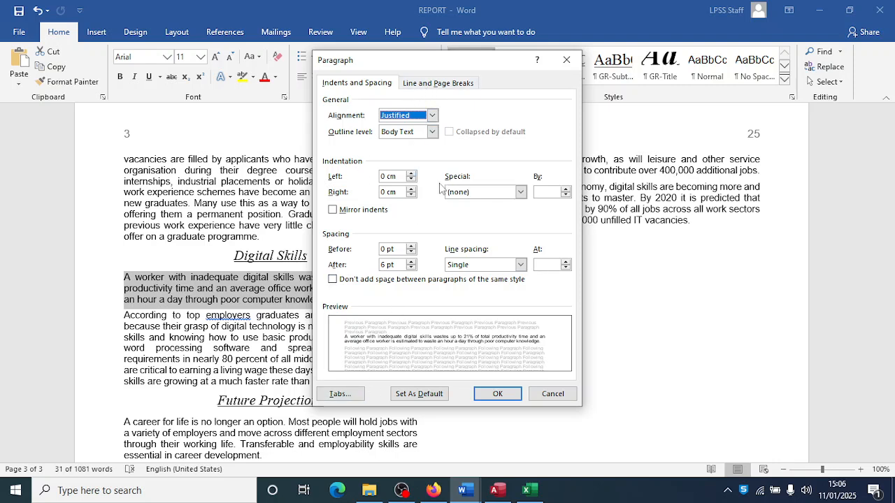
{"action": "key", "text": "alt+Tab"}
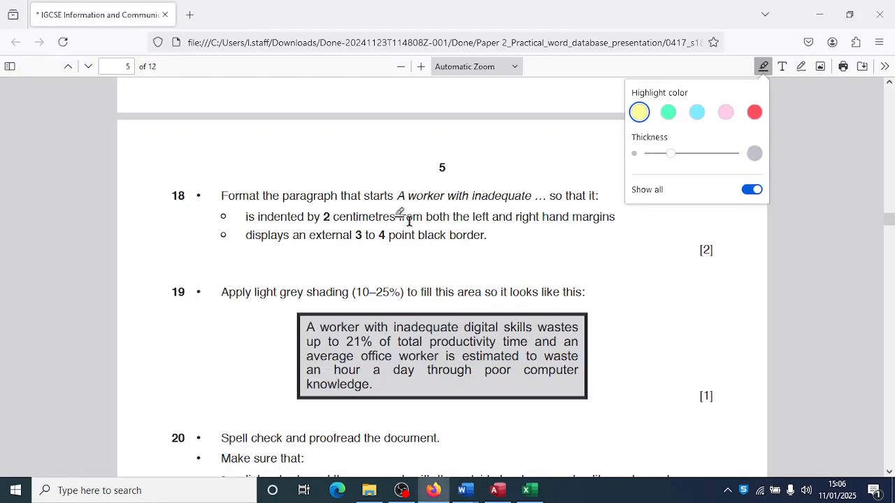
{"action": "key", "text": "alt+Tab"}
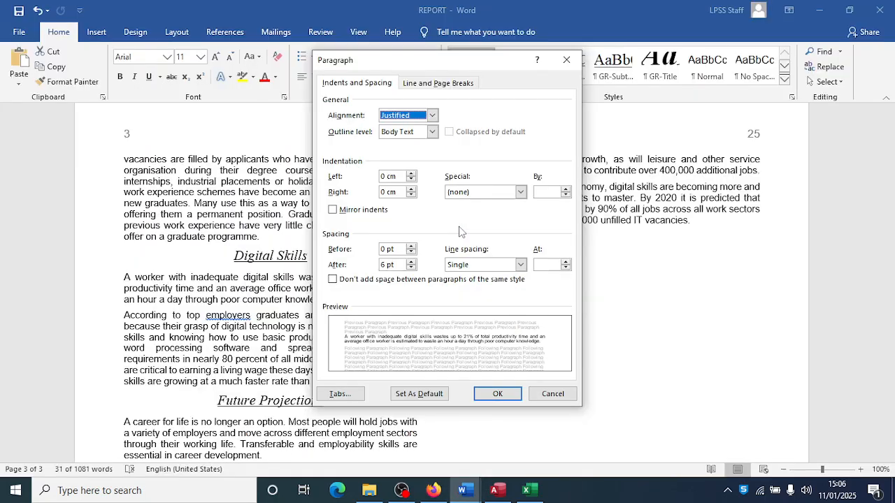
{"action": "left_click", "coordinate": [383, 177]}
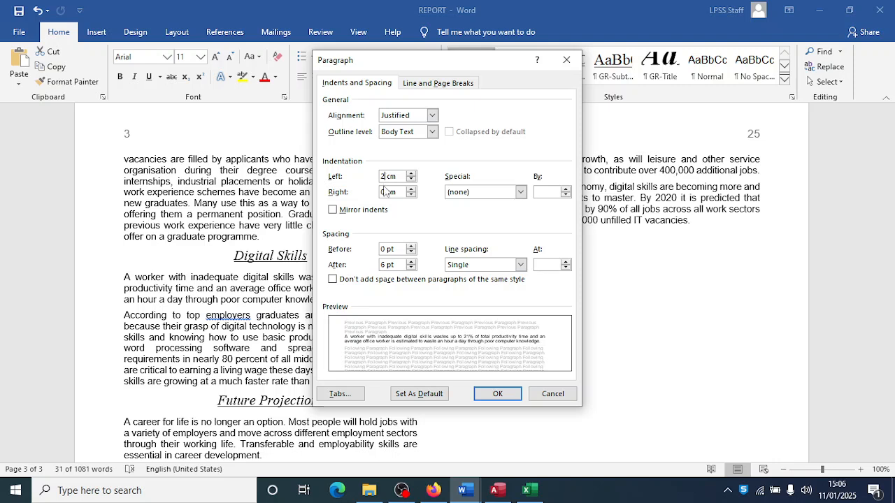
{"action": "left_click", "coordinate": [383, 191]}
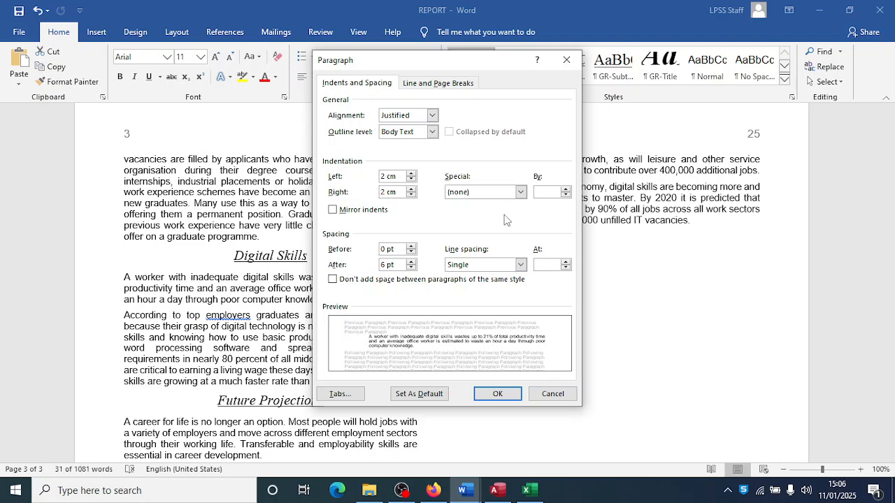
{"action": "left_click", "coordinate": [479, 393]}
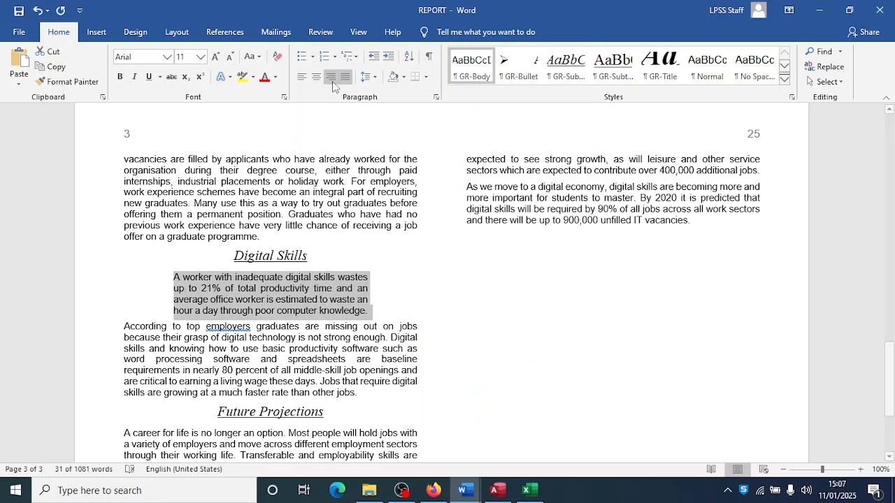
- Apply a 3 pt Box border to the 'A worker with inadequate' paragraph in Borders and Shading
{"action": "left_click", "coordinate": [425, 78]}
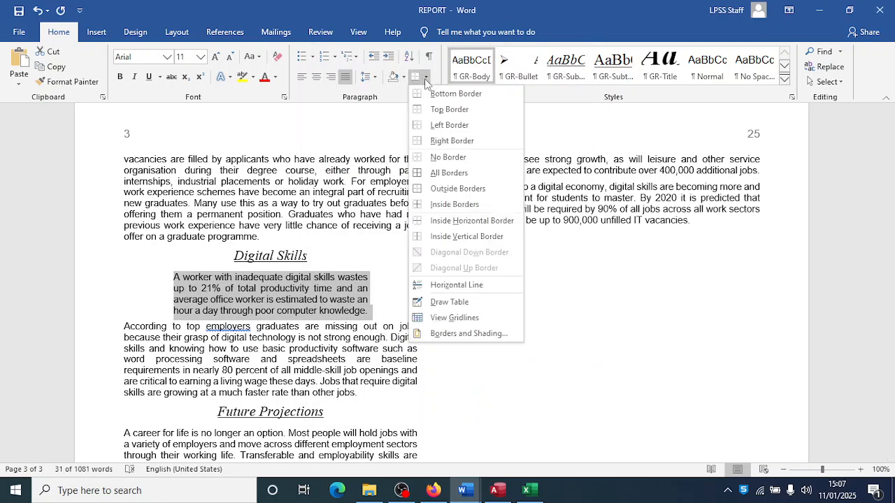
{"action": "left_click", "coordinate": [456, 333]}
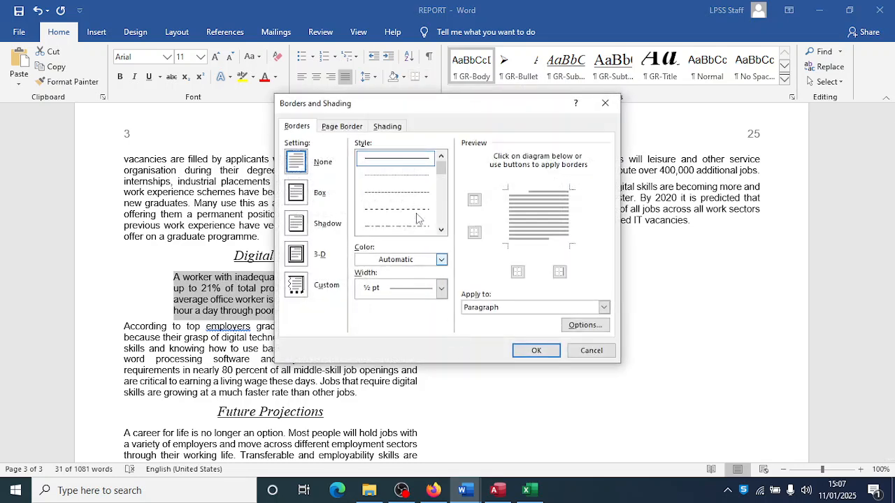
{"action": "left_click", "coordinate": [302, 199]}
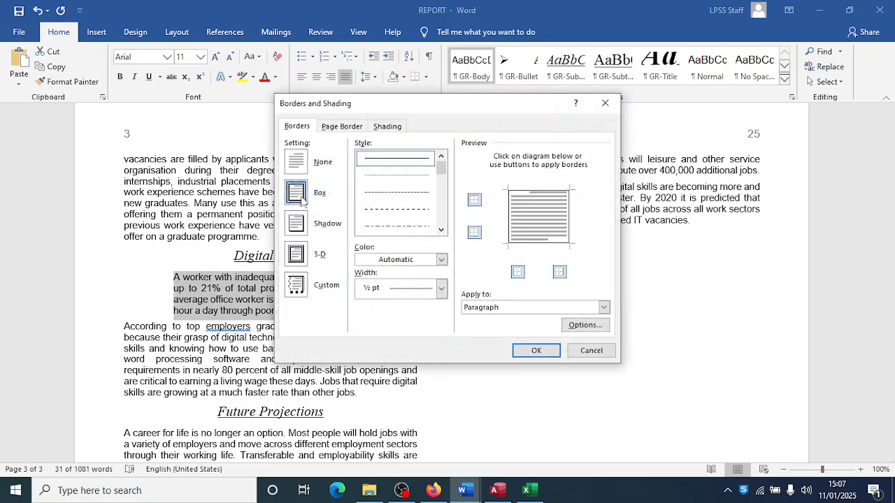
{"action": "left_click", "coordinate": [441, 291]}
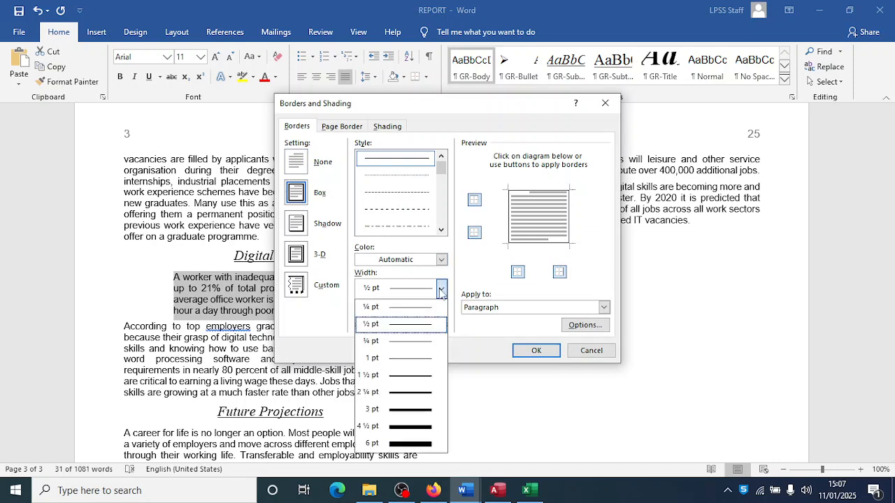
{"action": "left_click", "coordinate": [411, 409]}
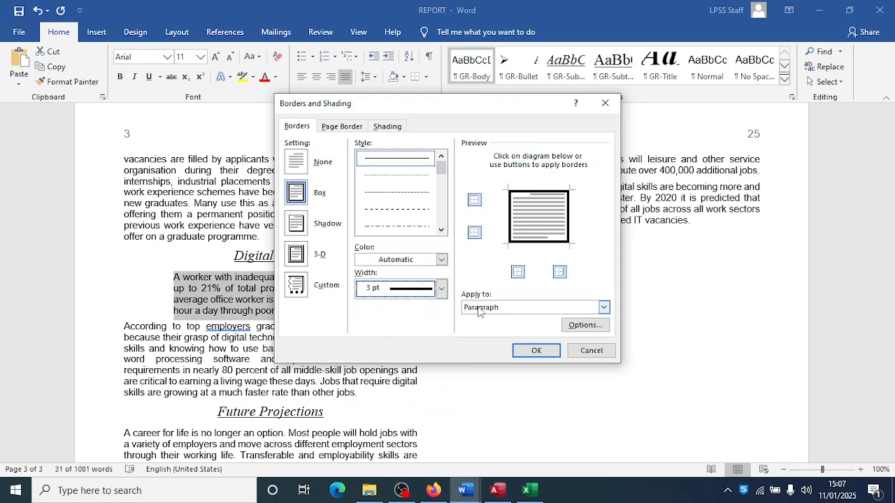
{"action": "left_click", "coordinate": [531, 352]}
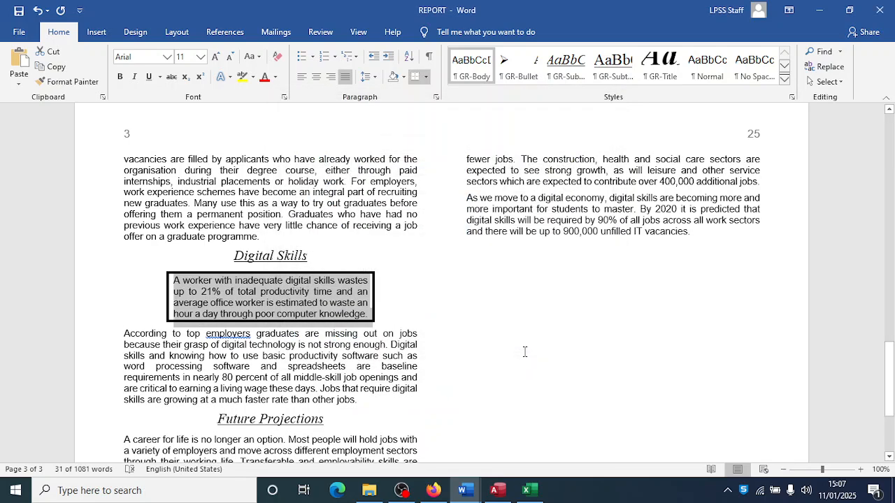
{"action": "key", "text": "alt+Tab"}
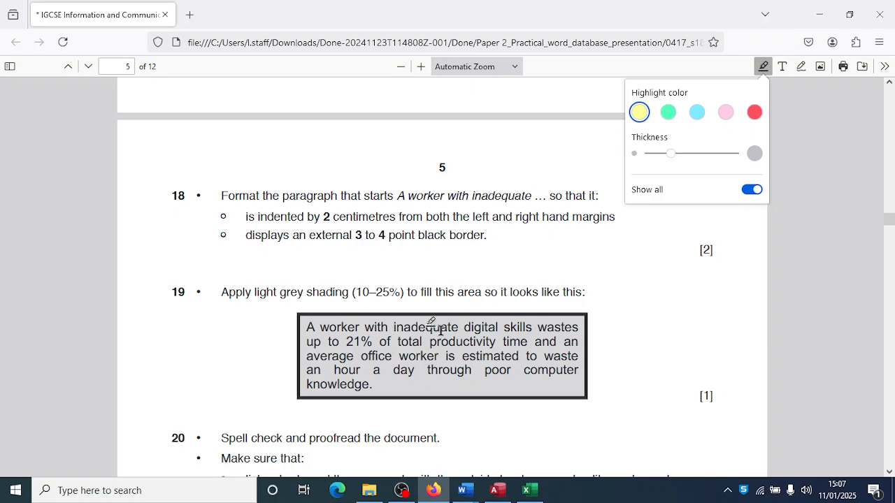
- Shade the bordered paragraph White, Background 1, Darker 15%
{"action": "key", "text": "alt+Tab"}
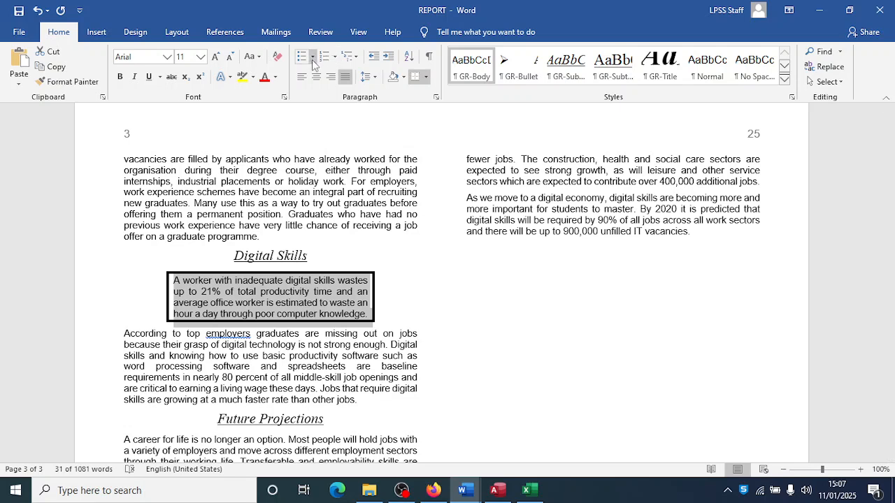
{"action": "left_click", "coordinate": [403, 81]}
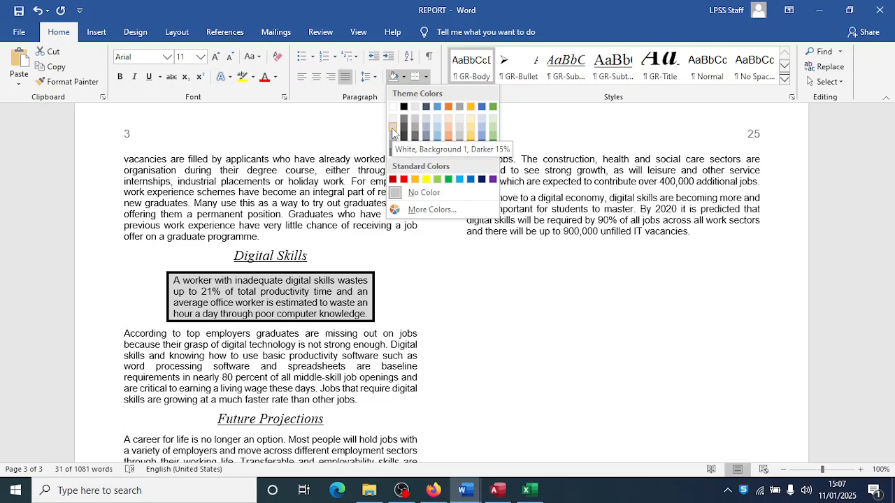
{"action": "left_click", "coordinate": [392, 131]}
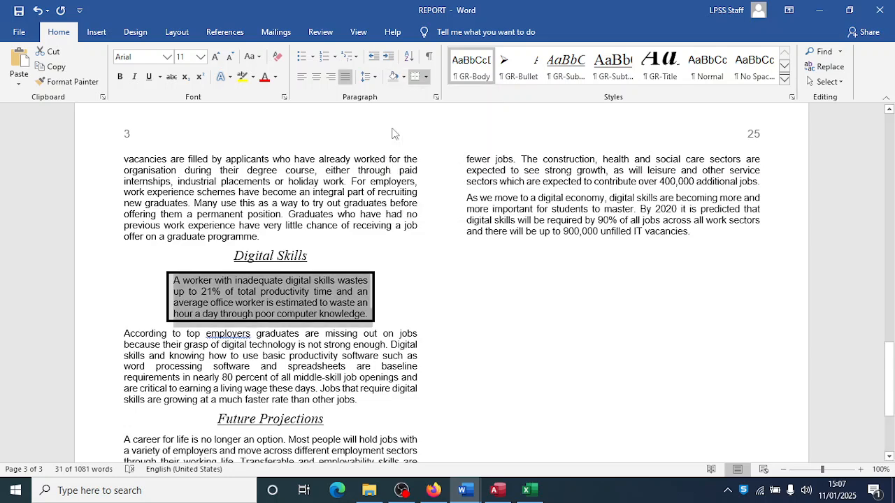
{"action": "key", "text": "alt+Tab"}
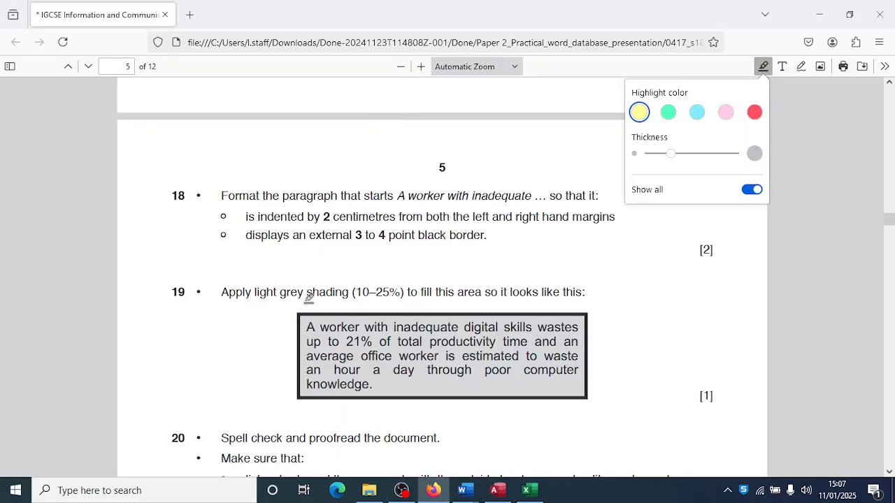
- Read exam item 20 and PRINTOUT 1 in the PDF, then return to the report
{"action": "scroll", "coordinate": [265, 388], "scroll_direction": "down", "scroll_amount": 5}
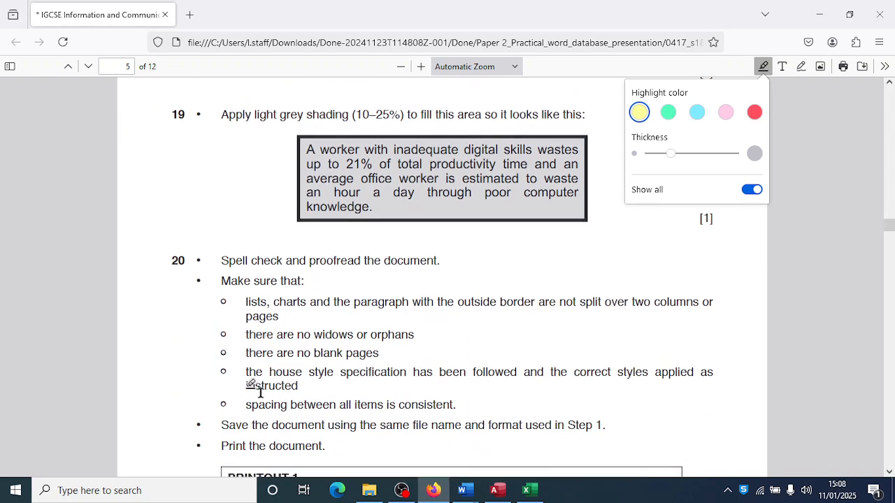
{"action": "scroll", "coordinate": [266, 388], "scroll_direction": "down", "scroll_amount": 2}
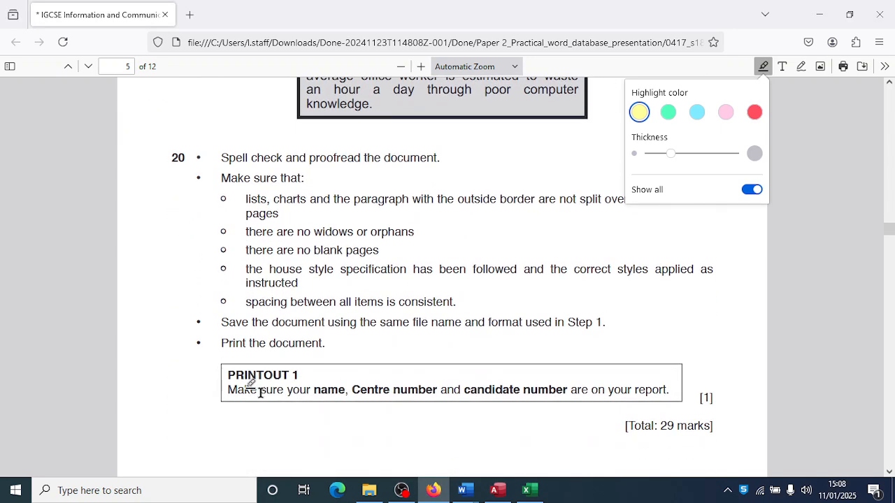
{"action": "scroll", "coordinate": [260, 391], "scroll_direction": "up", "scroll_amount": 1}
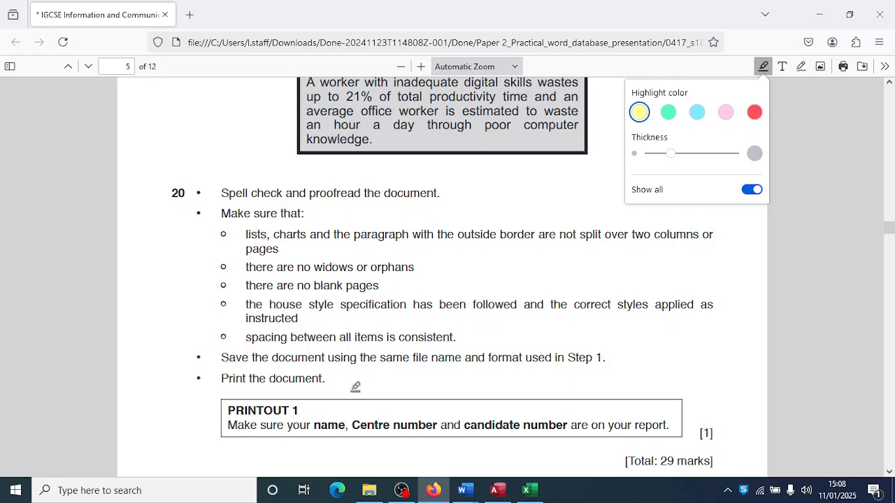
{"action": "key", "text": "alt+Tab"}
- Scroll through pages 1–3 of the report and deselect the shaded paragraph to check its finished look
{"action": "scroll", "coordinate": [397, 318], "scroll_direction": "up", "scroll_amount": 20}
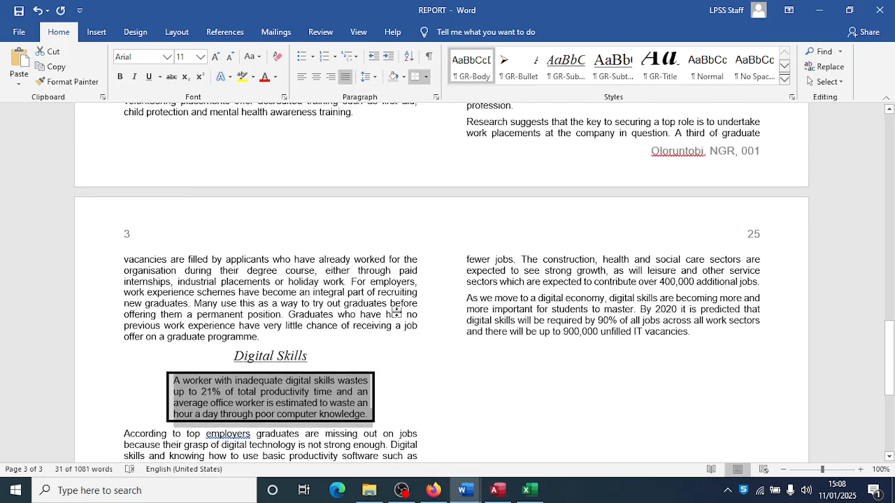
{"action": "scroll", "coordinate": [398, 315], "scroll_direction": "up", "scroll_amount": 1}
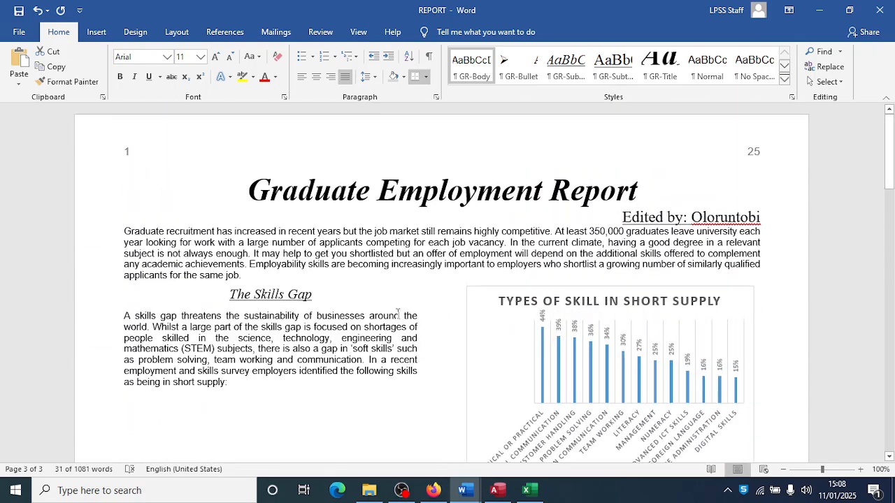
{"action": "scroll", "coordinate": [398, 315], "scroll_direction": "down", "scroll_amount": 1}
{"action": "scroll", "coordinate": [396, 315], "scroll_direction": "down", "scroll_amount": 5}
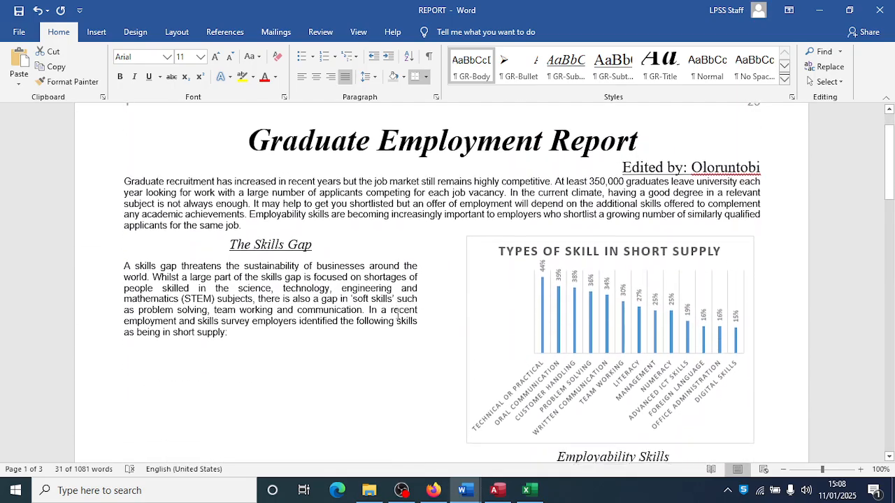
{"action": "scroll", "coordinate": [393, 320], "scroll_direction": "down", "scroll_amount": 7}
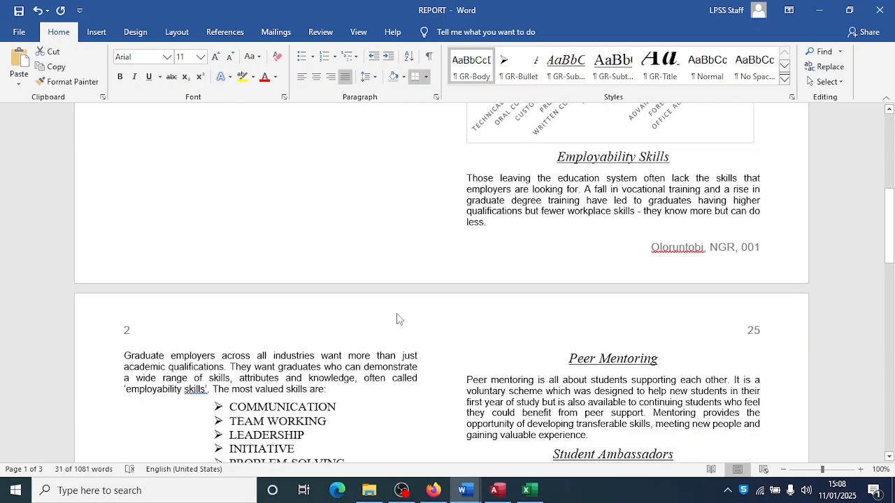
{"action": "scroll", "coordinate": [398, 315], "scroll_direction": "down", "scroll_amount": 7}
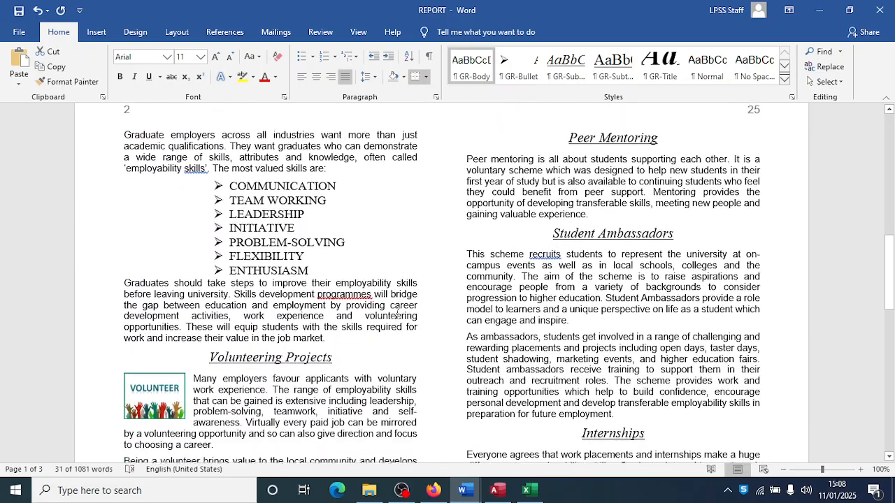
{"action": "scroll", "coordinate": [400, 312], "scroll_direction": "down", "scroll_amount": 4}
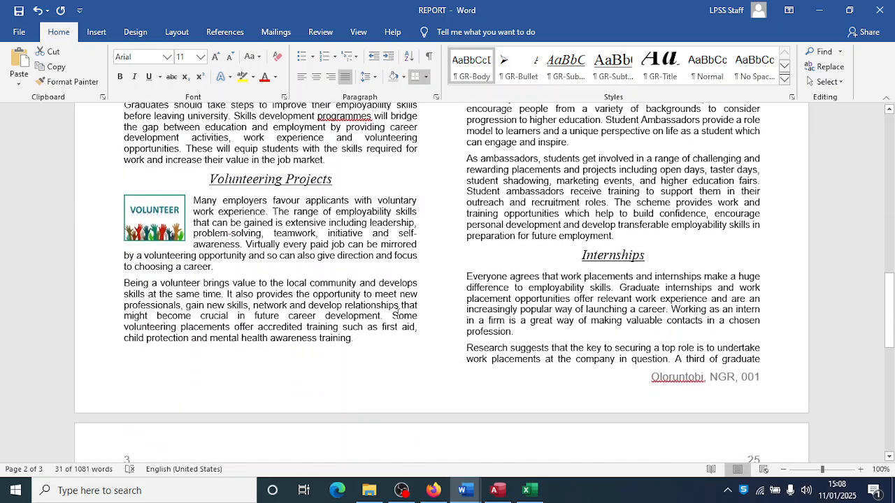
{"action": "scroll", "coordinate": [399, 320], "scroll_direction": "down", "scroll_amount": 9}
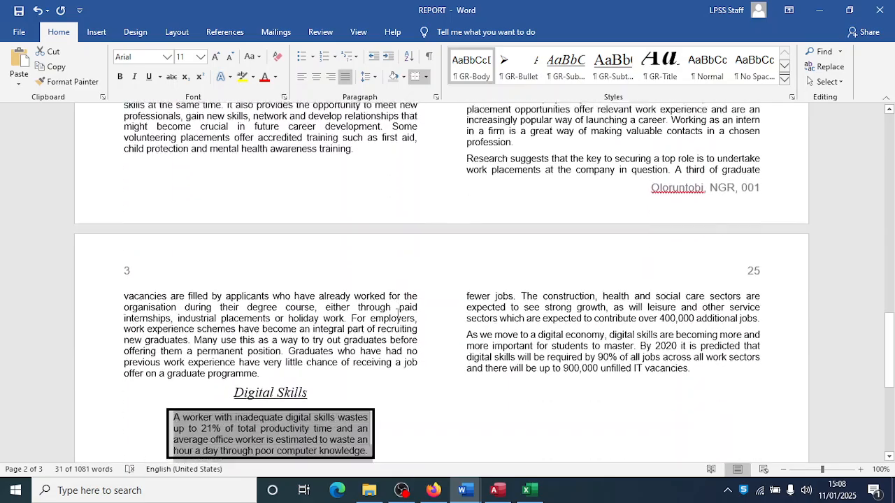
{"action": "scroll", "coordinate": [397, 315], "scroll_direction": "up", "scroll_amount": 2}
{"action": "left_click", "coordinate": [399, 234]}
{"action": "left_click", "coordinate": [399, 323]}
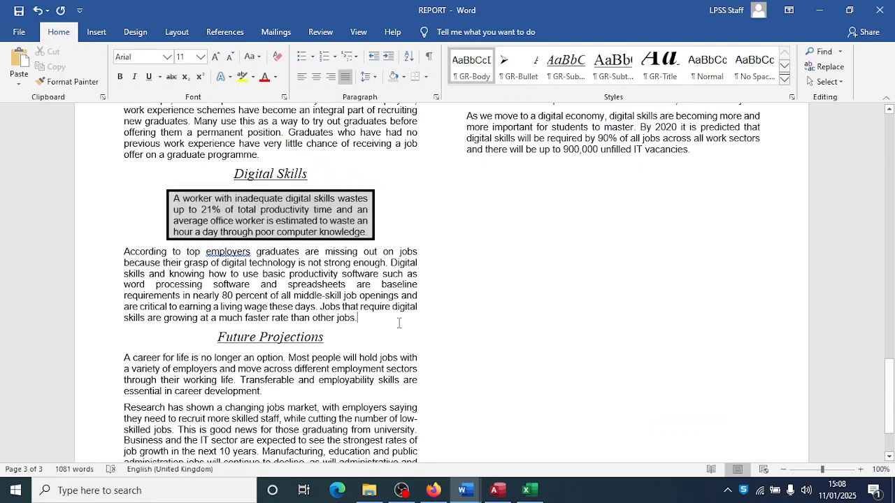
{"action": "key", "text": "alt+Tab"}
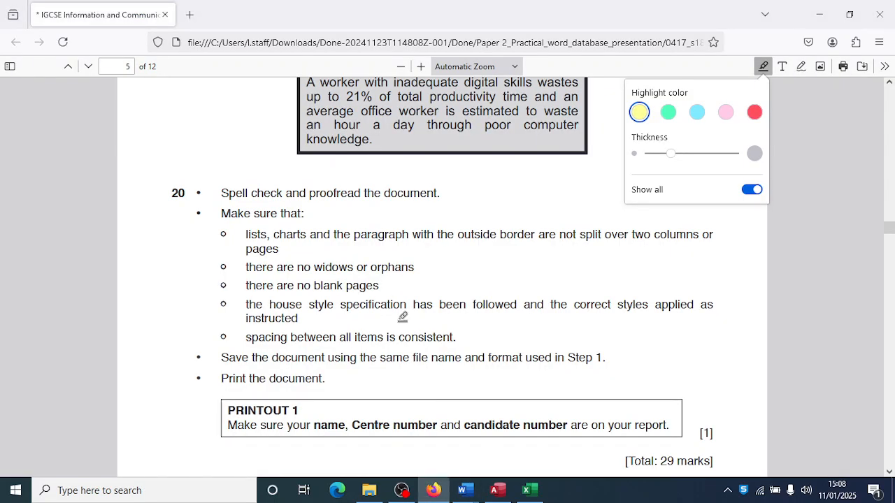
- Review item 20's proofreading checklist in the PDF, then bring REPORT - Word to the front
{"action": "scroll", "coordinate": [403, 316], "scroll_direction": "down", "scroll_amount": 1}
{"action": "scroll", "coordinate": [396, 321], "scroll_direction": "up", "scroll_amount": 1}
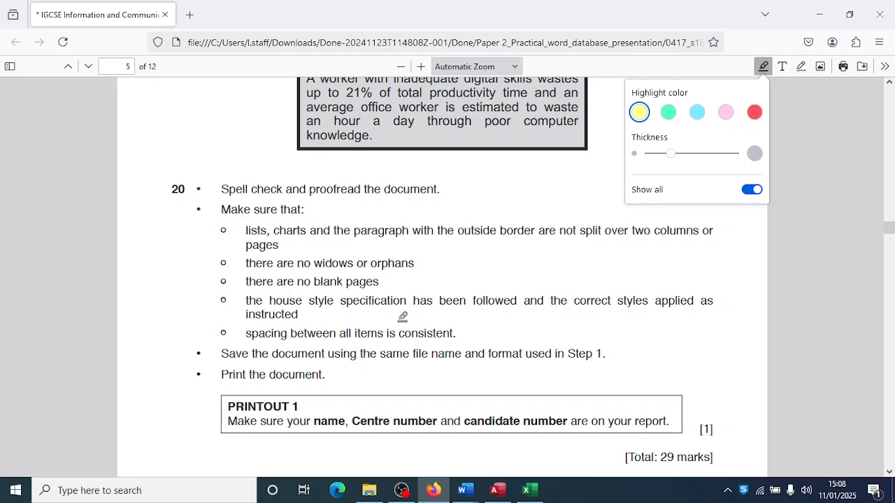
{"action": "key", "text": "alt+Tab"}
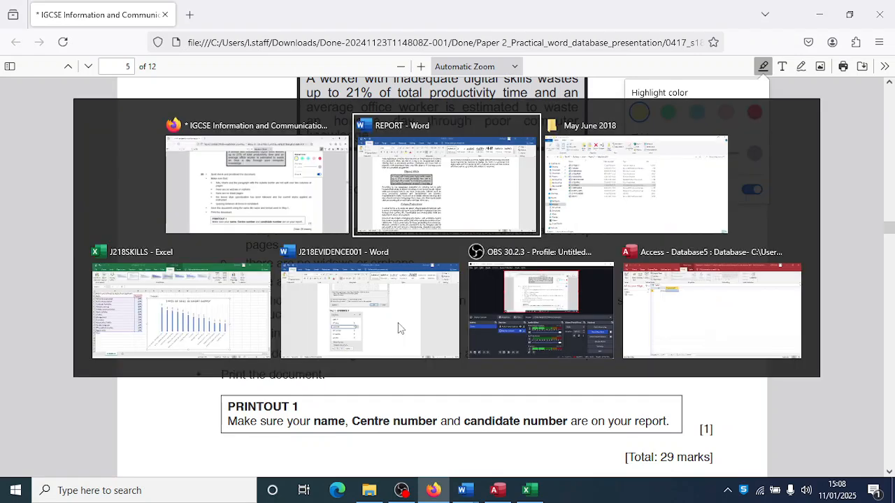